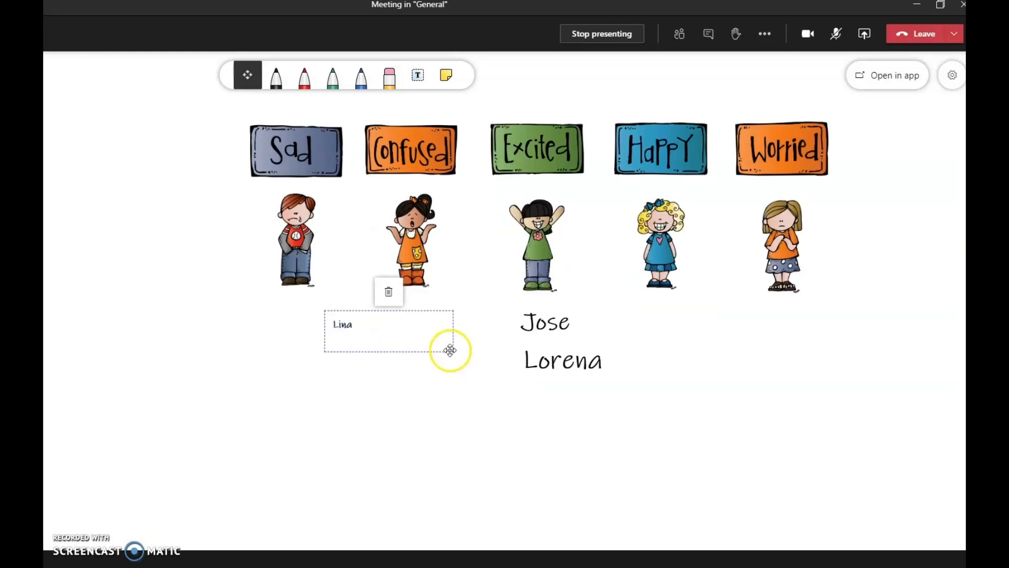
# - Enlarge the small student name and place it beneath the Sad figure, and add a text box with another student's name
pyautogui.moveTo(455, 351); pyautogui.dragTo(720, 442)
pyautogui.moveTo(360, 362); pyautogui.dragTo(290, 330)
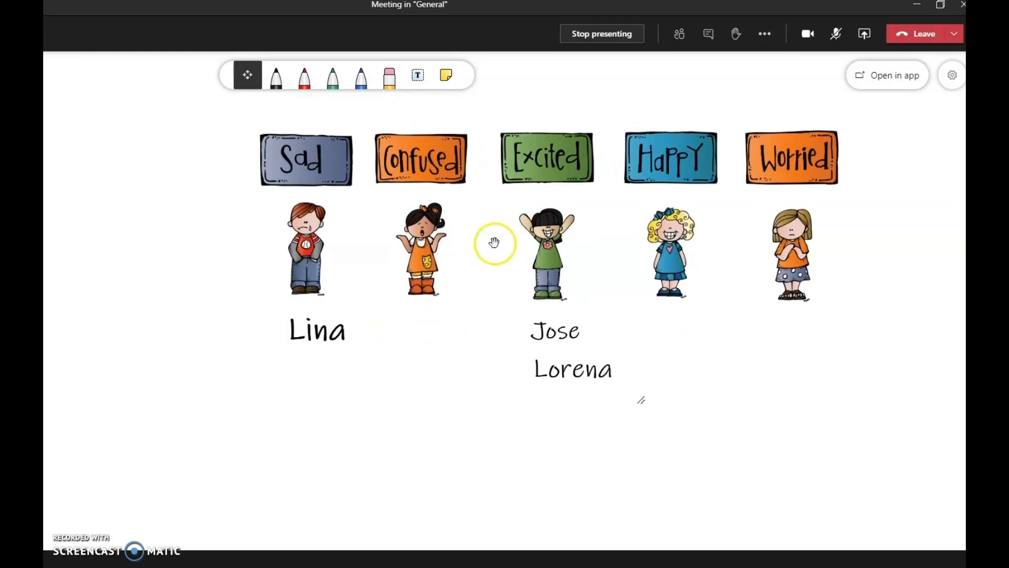
pyautogui.click(419, 76)
pyautogui.click(466, 289)
pyautogui.write('John')
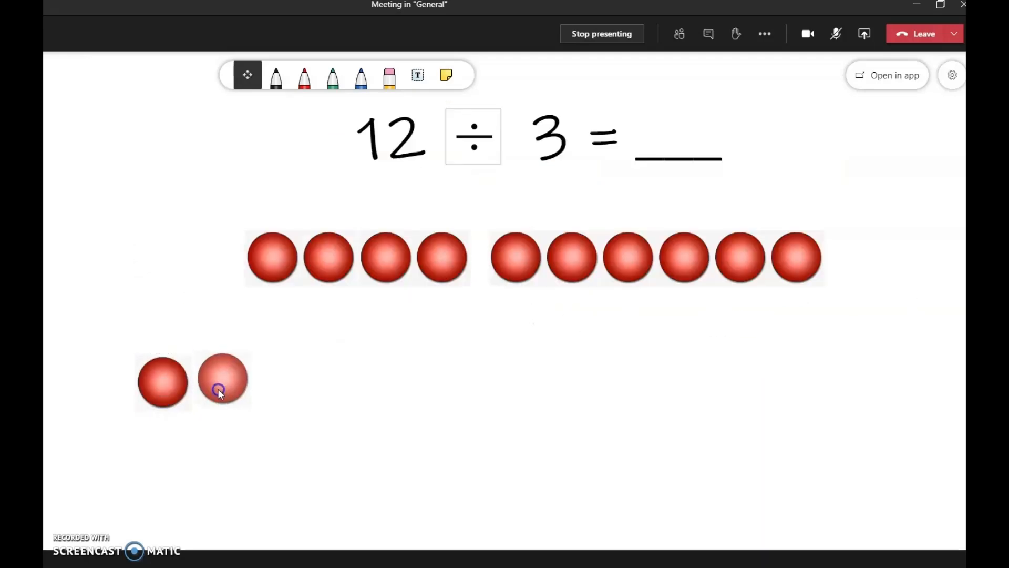
# - Sort the red counters into three separate groups of four below the 12 ÷ 3 equation
pyautogui.moveTo(218, 389); pyautogui.dragTo(465, 379)
pyautogui.moveTo(272, 265); pyautogui.dragTo(781, 363)
pyautogui.moveTo(333, 268); pyautogui.dragTo(211, 393)
pyautogui.moveTo(380, 268); pyautogui.dragTo(512, 389)
pyautogui.moveTo(442, 266); pyautogui.dragTo(829, 360)
pyautogui.moveTo(516, 265); pyautogui.dragTo(286, 385)
pyautogui.moveTo(218, 396); pyautogui.dragTo(167, 332)
pyautogui.moveTo(571, 267); pyautogui.dragTo(485, 326)
pyautogui.moveTo(627, 267); pyautogui.dragTo(807, 430)
pyautogui.moveTo(829, 364); pyautogui.dragTo(848, 362)
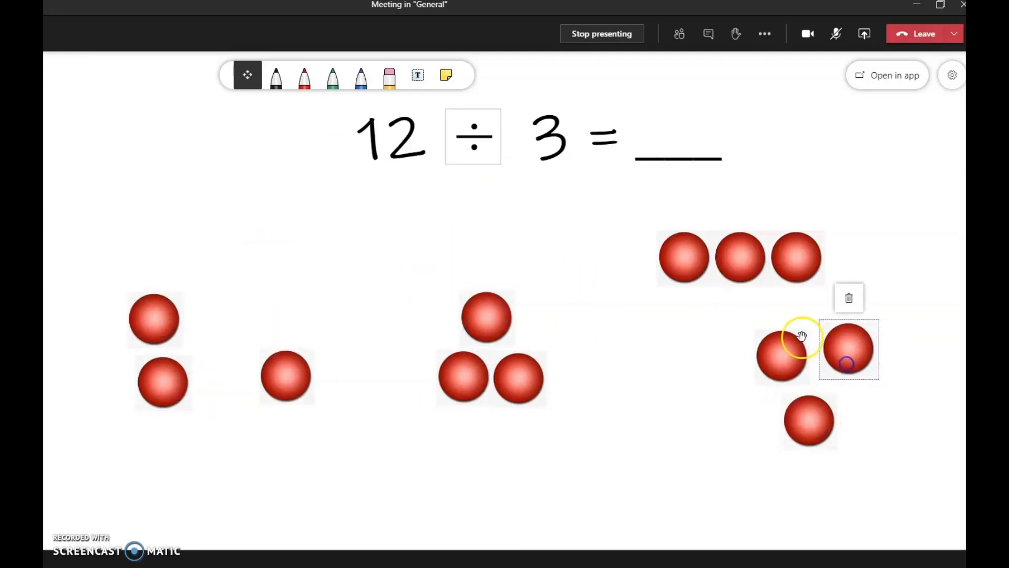
pyautogui.moveTo(683, 267); pyautogui.dragTo(218, 326)
pyautogui.moveTo(279, 381); pyautogui.dragTo(217, 388)
pyautogui.moveTo(735, 259); pyautogui.dragTo(536, 324)
pyautogui.moveTo(796, 257); pyautogui.dragTo(810, 294)
# - Handwrite the answer 4 in blue ink on the blank line of the 12 ÷ 3 equation
pyautogui.click(361, 76)
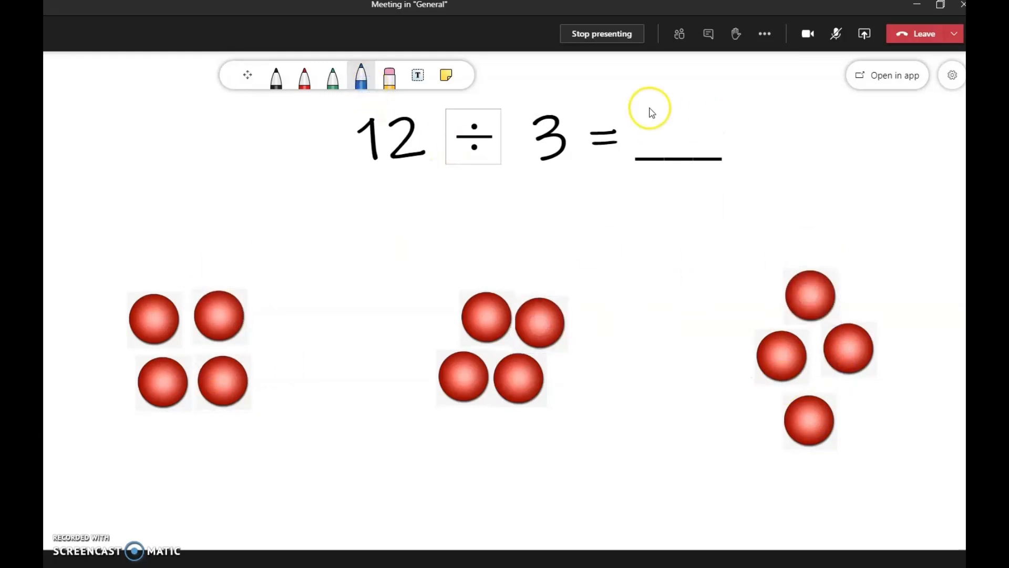
pyautogui.moveTo(649, 98); pyautogui.dragTo(676, 129)
pyautogui.moveTo(672, 96); pyautogui.dragTo(674, 151)
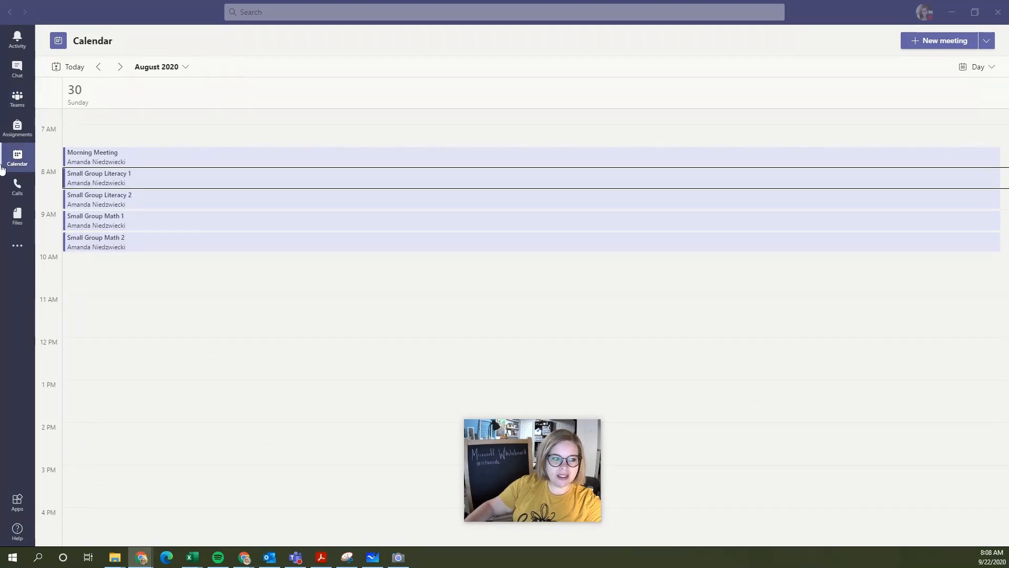
# - Open the Small Group Literacy 1 meeting's whiteboard in the Microsoft Whiteboard app and maximize its window
pyautogui.doubleClick(145, 182)
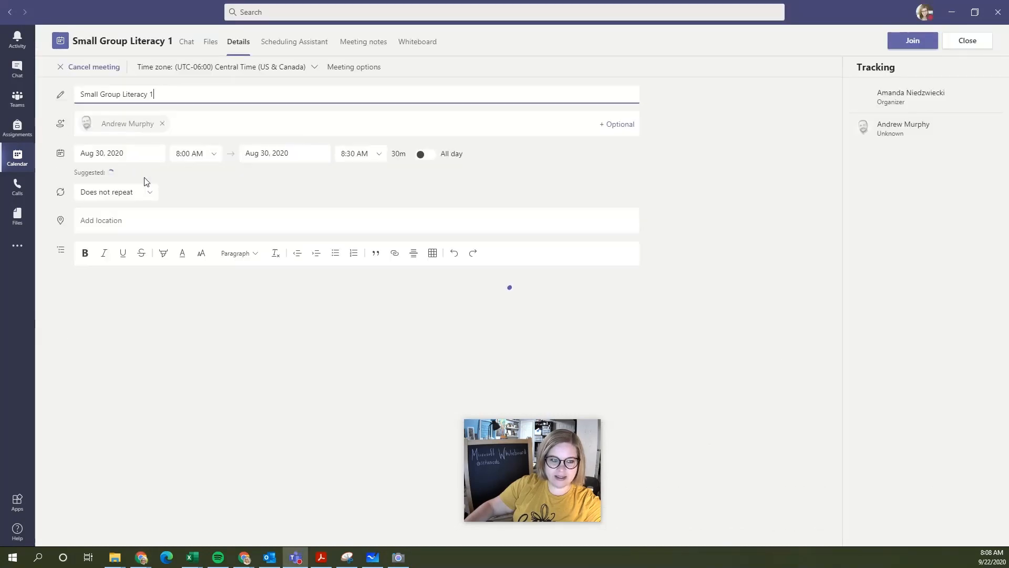
pyautogui.click(416, 45)
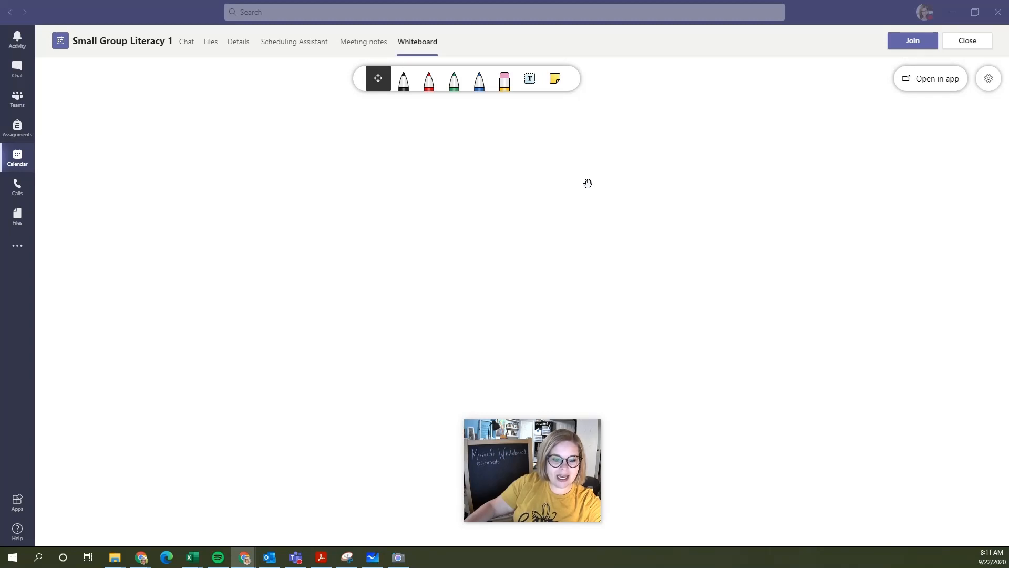
pyautogui.click(939, 80)
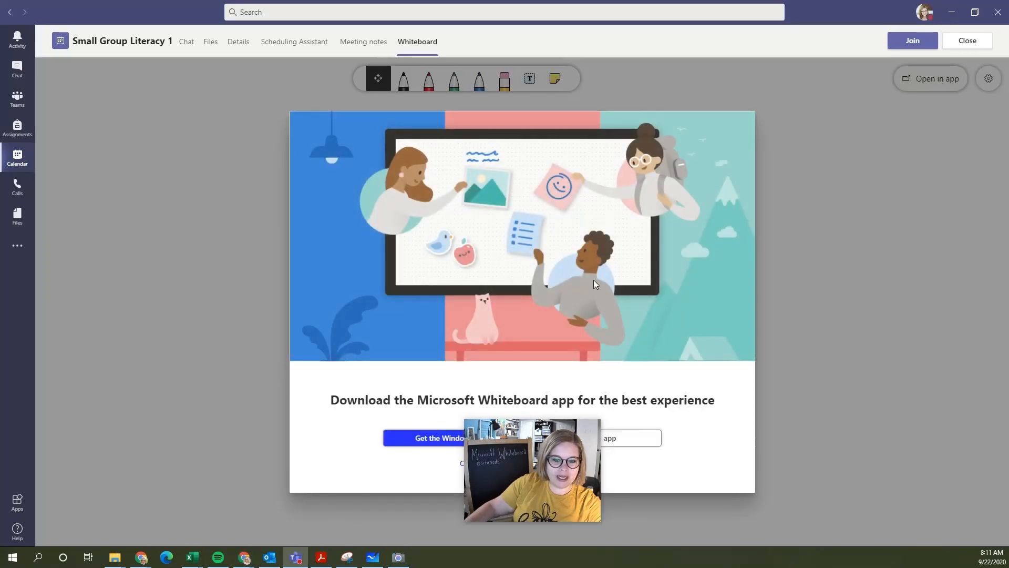
pyautogui.moveTo(560, 428); pyautogui.dragTo(794, 423)
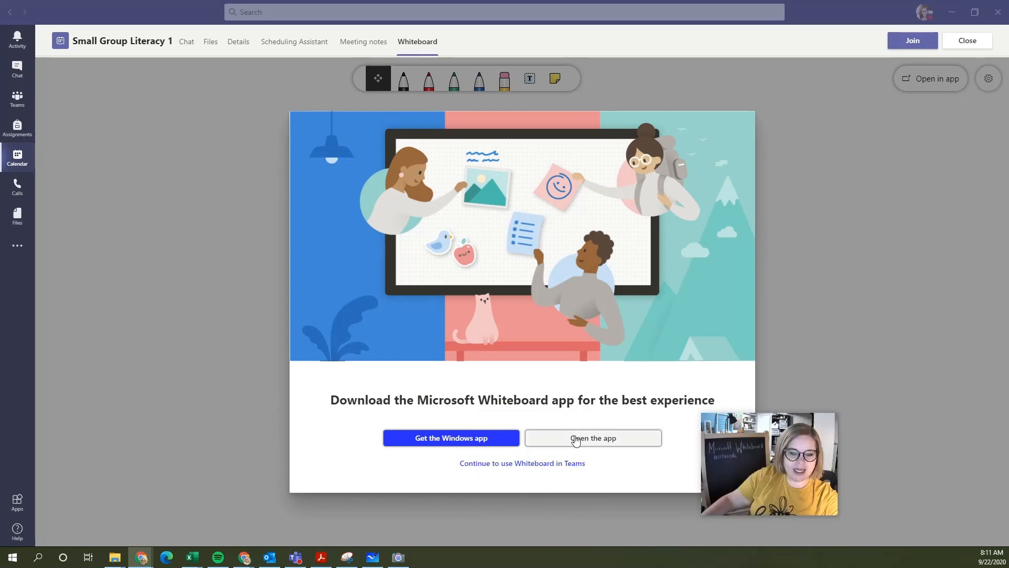
pyautogui.click(592, 439)
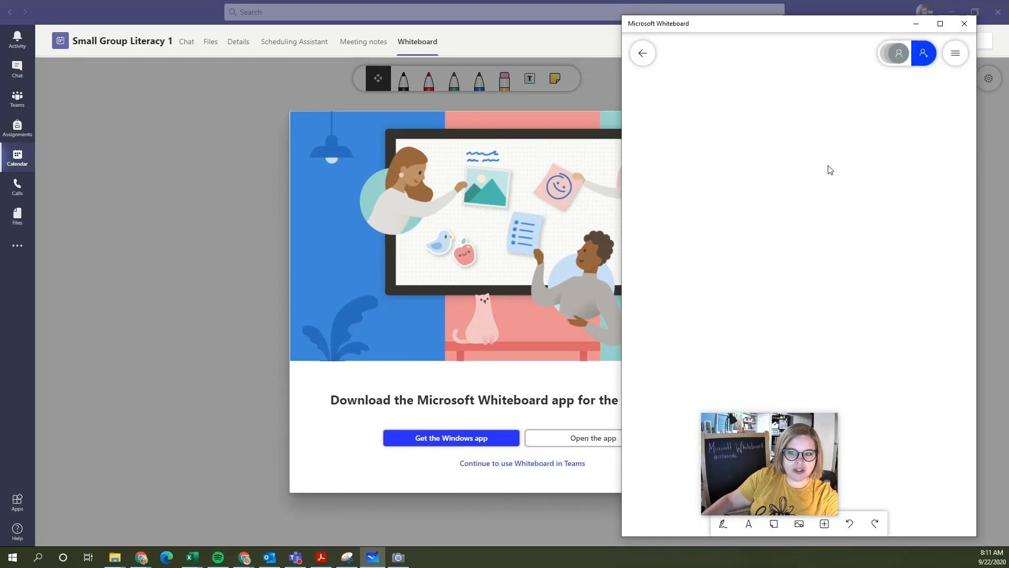
pyautogui.click(941, 24)
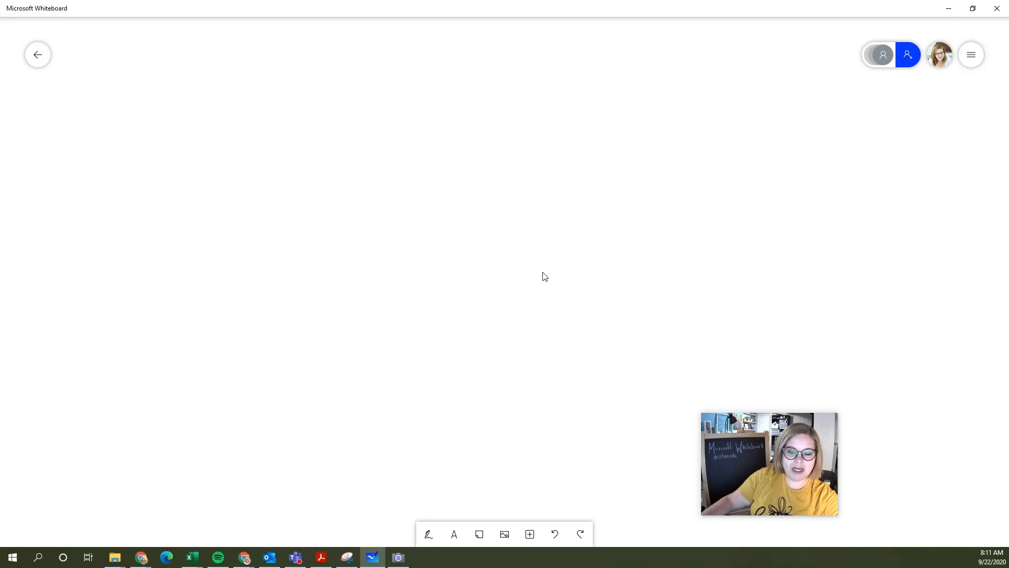
# - Return to the board gallery and rename the Whiteboard Meeting board edited at 8:09 AM as Small Group Literacy 2
pyautogui.click(42, 56)
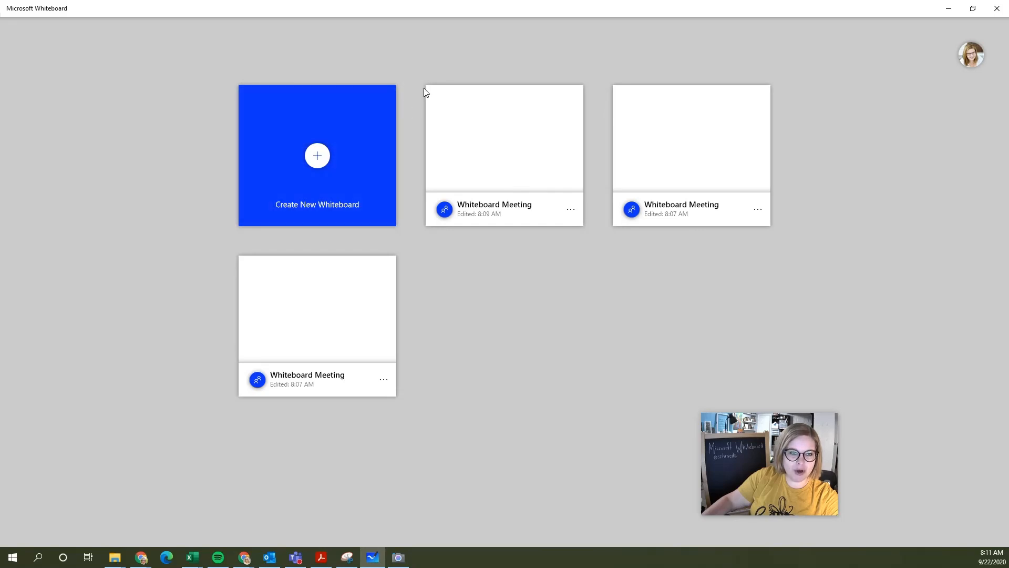
pyautogui.click(575, 213)
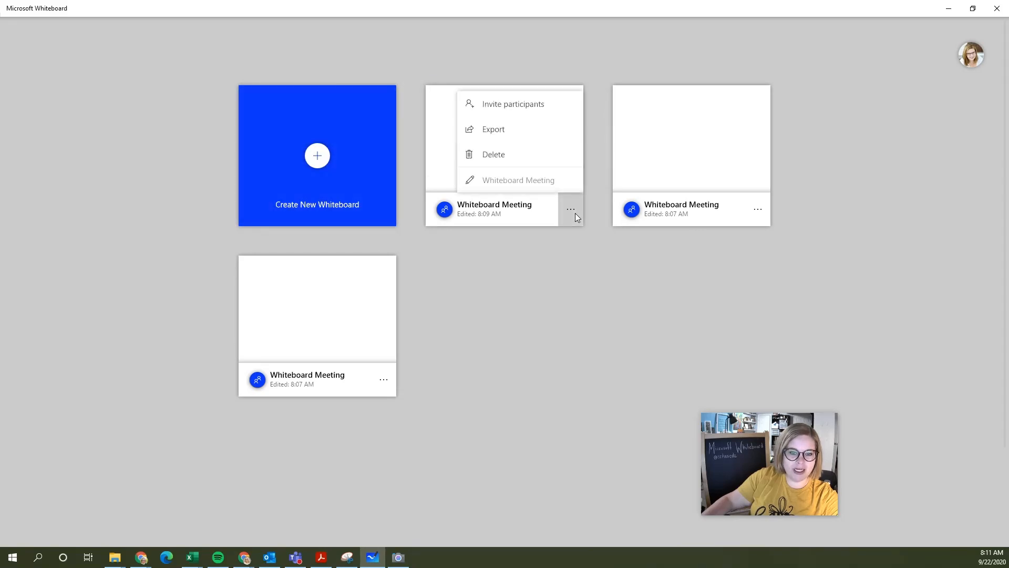
pyautogui.click(518, 182)
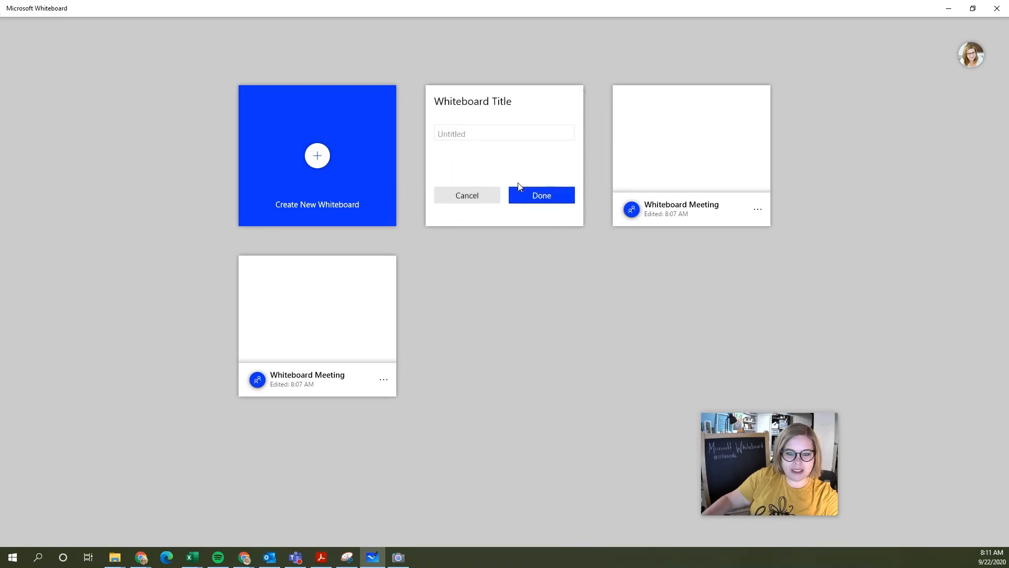
pyautogui.write('Smal')
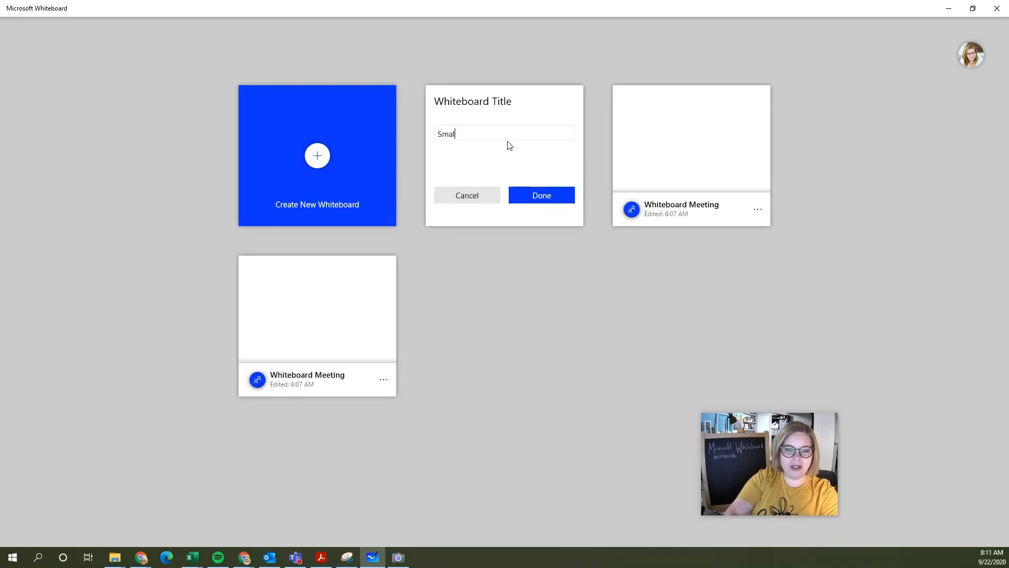
pyautogui.write('l Group Literacy 2')
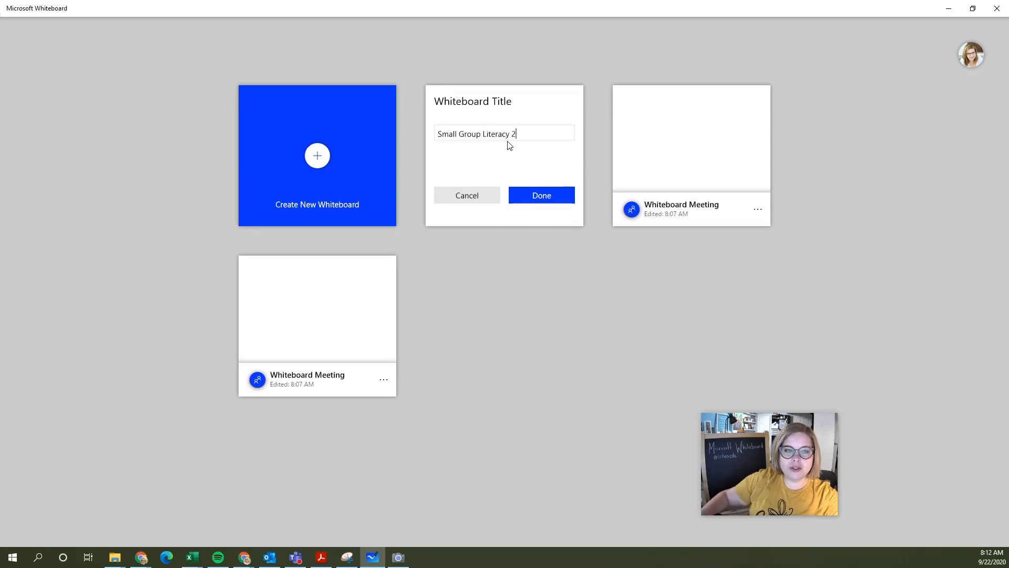
pyautogui.click(514, 200)
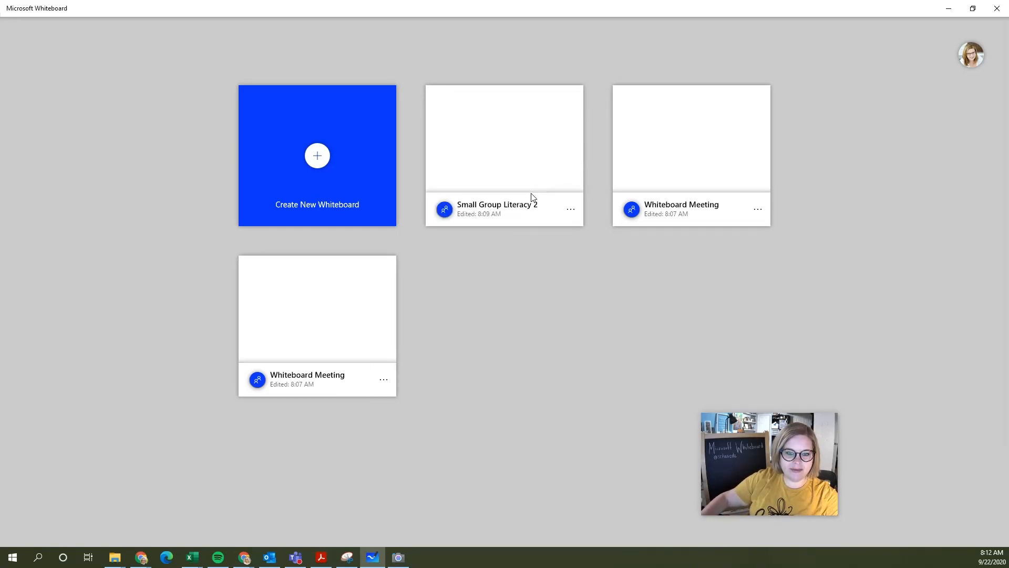
# - Open the Small Group Literacy 2 board for a quick view and close the Whiteboard window
pyautogui.click(519, 149)
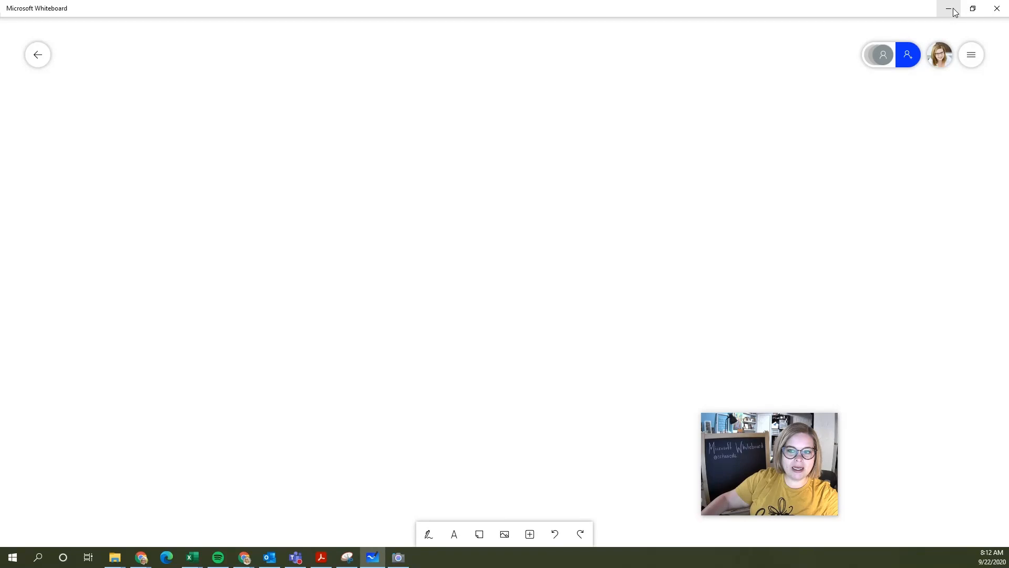
pyautogui.click(997, 8)
pyautogui.click(172, 254)
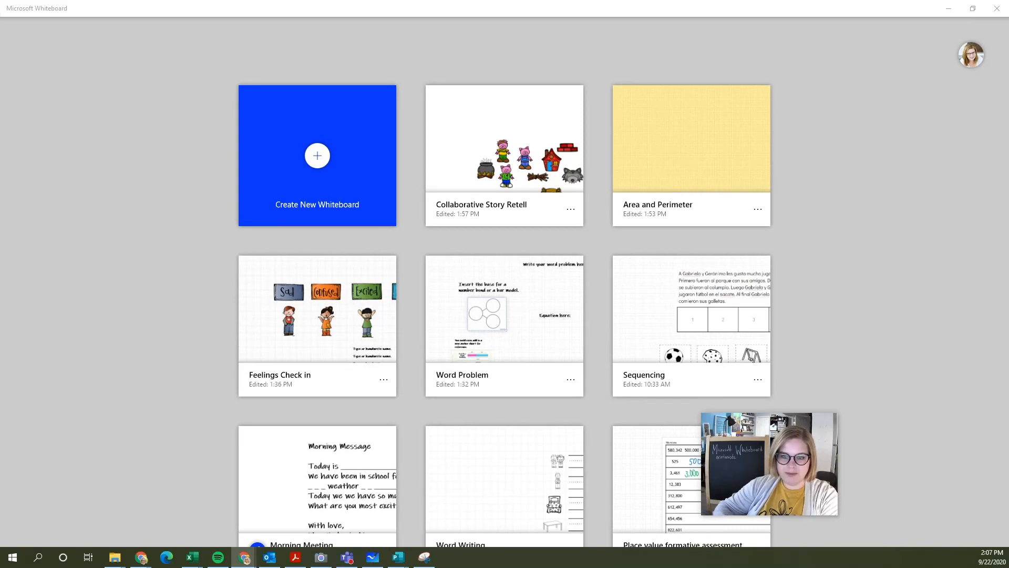
# - Look through the saved whiteboards in the gallery, down to the small group boards and back up
pyautogui.scroll(-10, 670, 172)
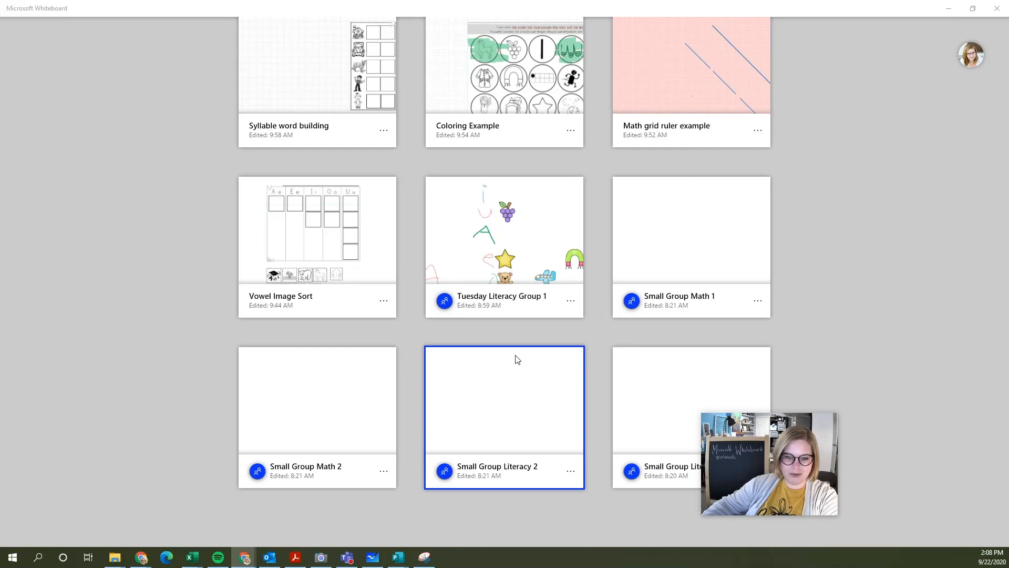
pyautogui.scroll(4, 570, 347)
pyautogui.scroll(6, 575, 324)
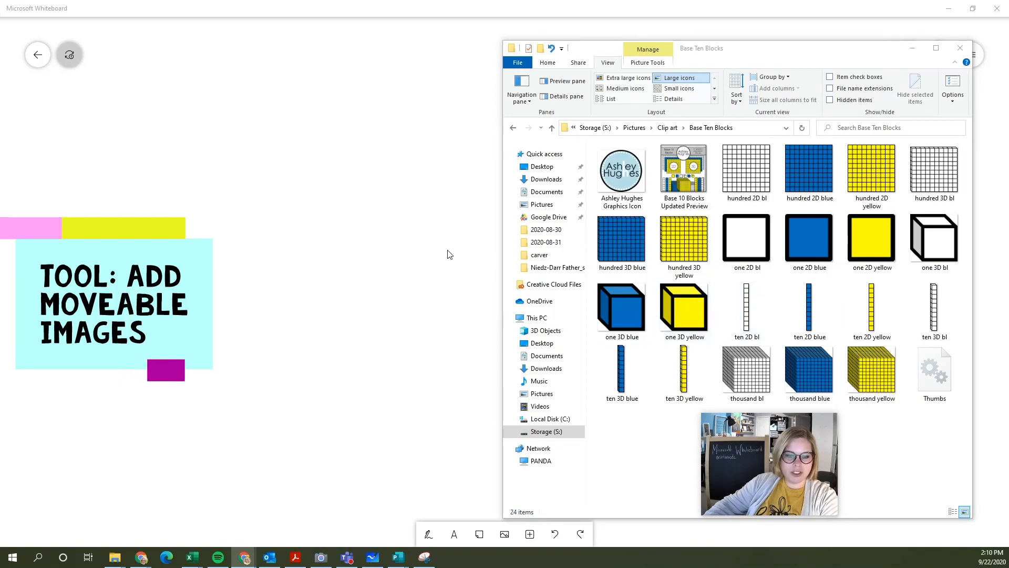
# - Add the blue 3D one, ten, hundred and thousand images from the Base Ten Blocks folder to the board and minimize the folder window
pyautogui.click(636, 303)
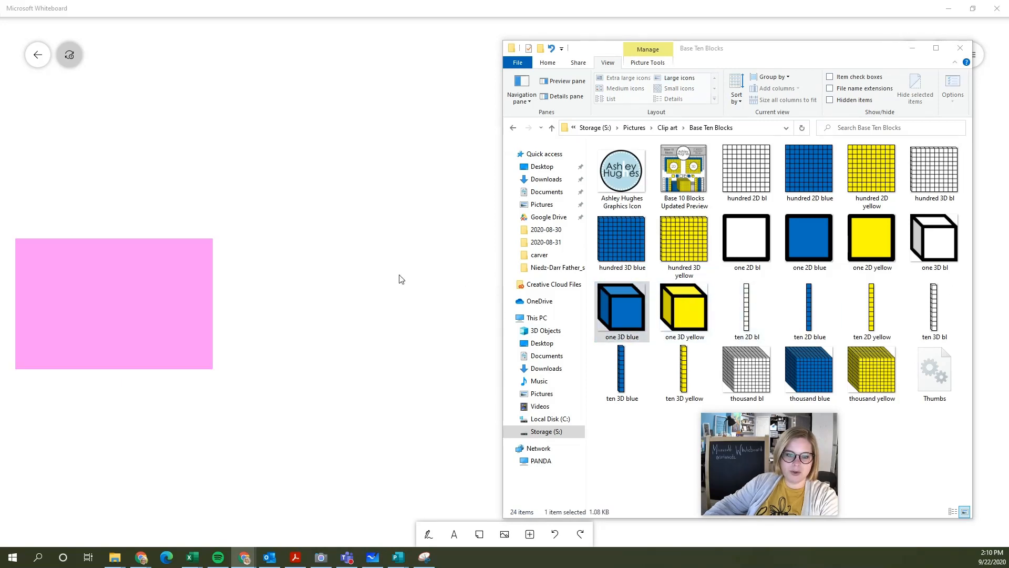
pyautogui.moveTo(630, 381); pyautogui.dragTo(197, 272)
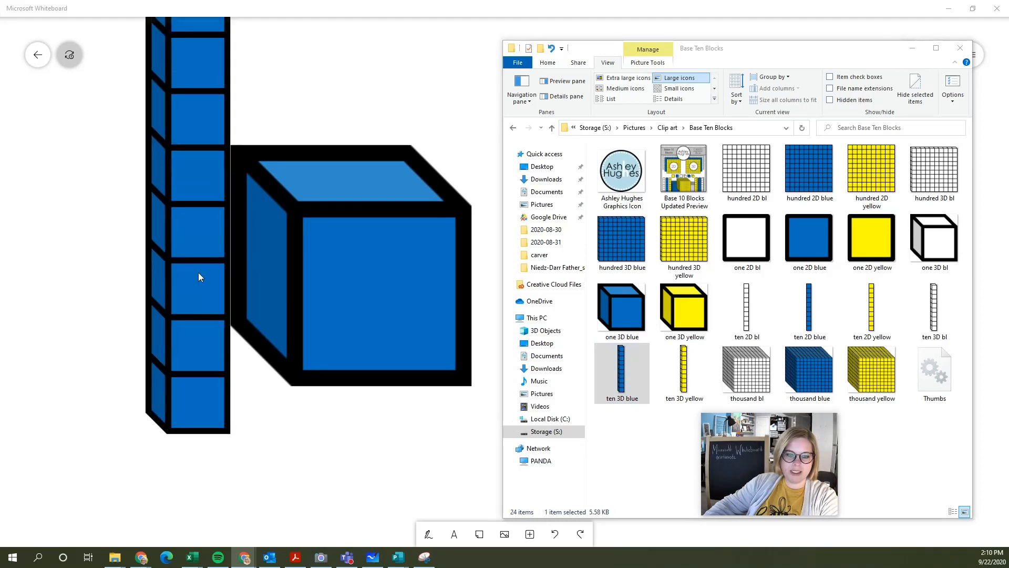
pyautogui.moveTo(634, 270); pyautogui.dragTo(421, 444)
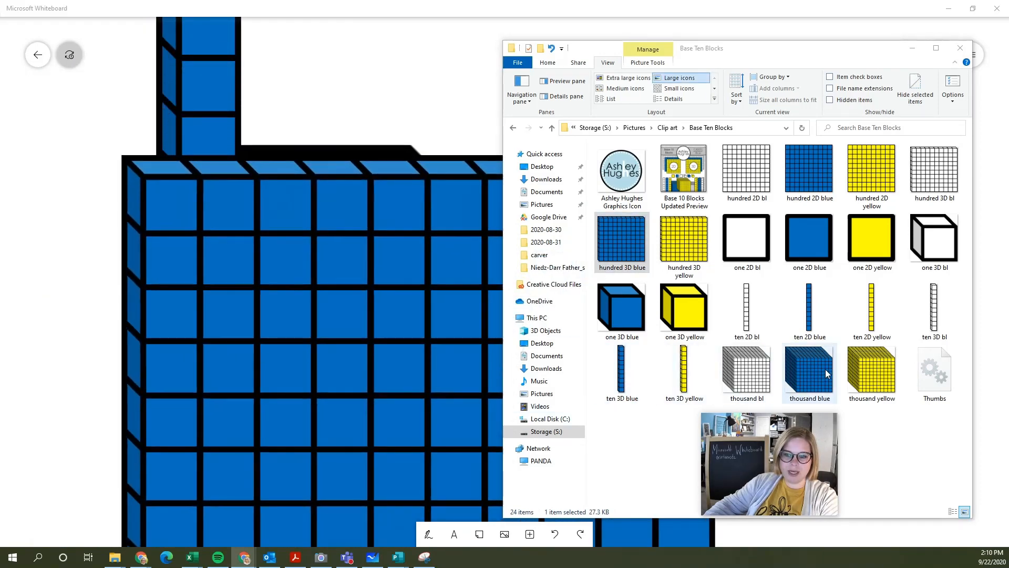
pyautogui.moveTo(825, 369); pyautogui.dragTo(440, 105)
pyautogui.click(913, 48)
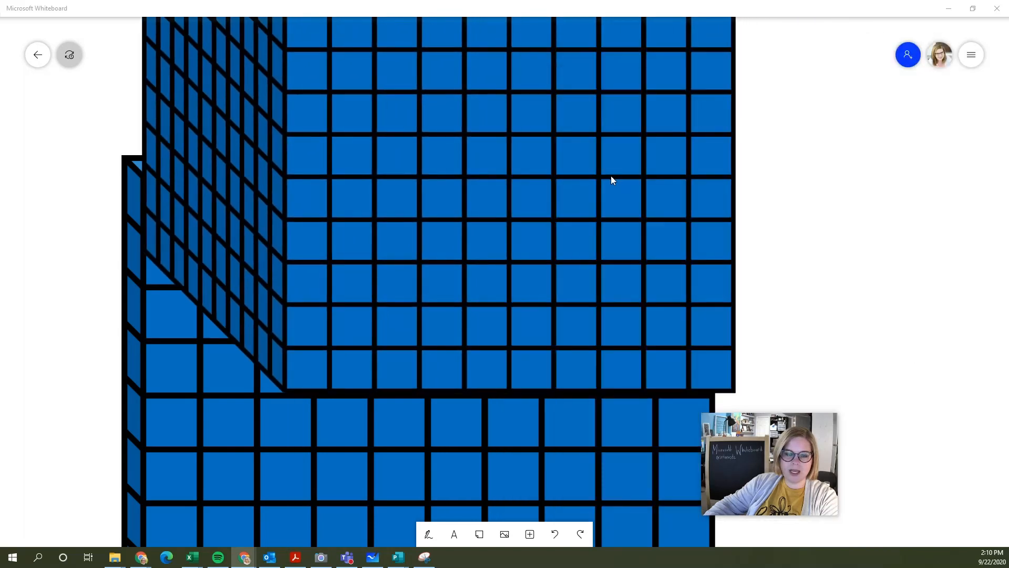
# - Separate the overlapping base ten blocks and line them up across the upper canvas in the order one, ten, hundred, thousand
pyautogui.scroll(-8, 657, 295)
pyautogui.scroll(-5, 657, 295)
pyautogui.moveTo(610, 272); pyautogui.dragTo(749, 311)
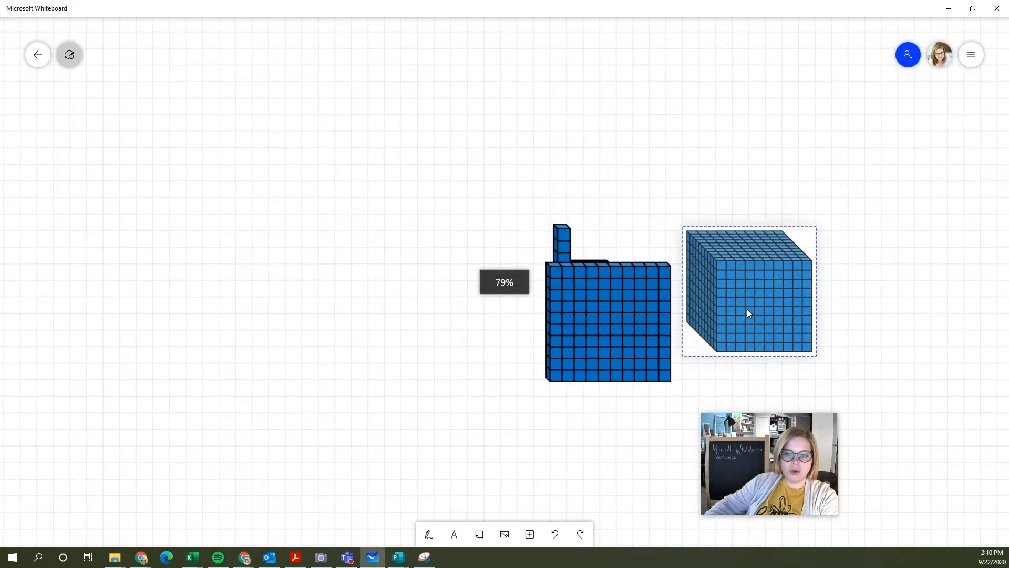
pyautogui.moveTo(635, 317); pyautogui.dragTo(658, 346)
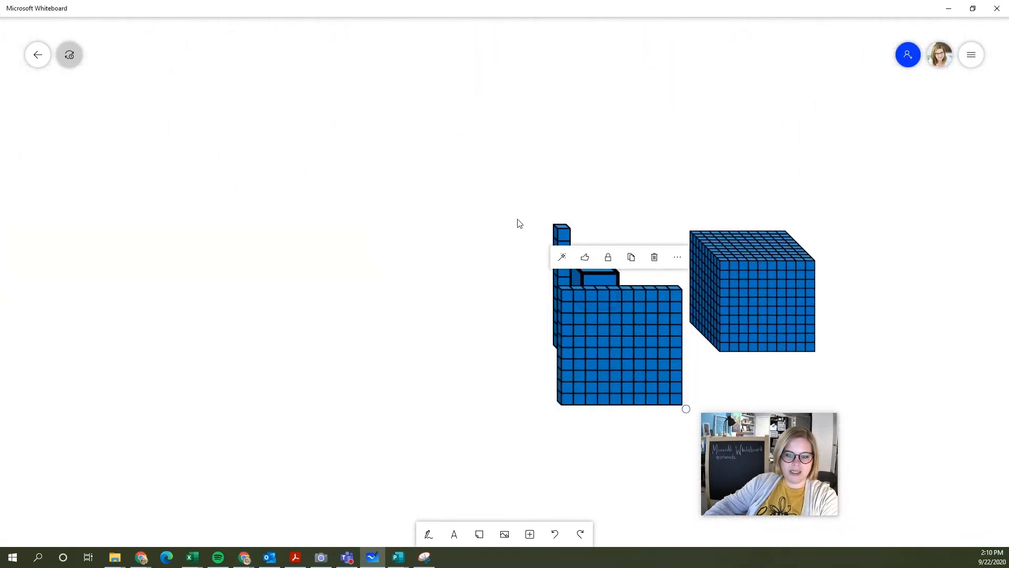
pyautogui.moveTo(560, 229); pyautogui.dragTo(444, 227)
pyautogui.moveTo(608, 273); pyautogui.dragTo(285, 73)
pyautogui.moveTo(448, 244); pyautogui.dragTo(366, 61)
pyautogui.moveTo(640, 333); pyautogui.dragTo(509, 97)
pyautogui.moveTo(757, 270); pyautogui.dragTo(672, 96)
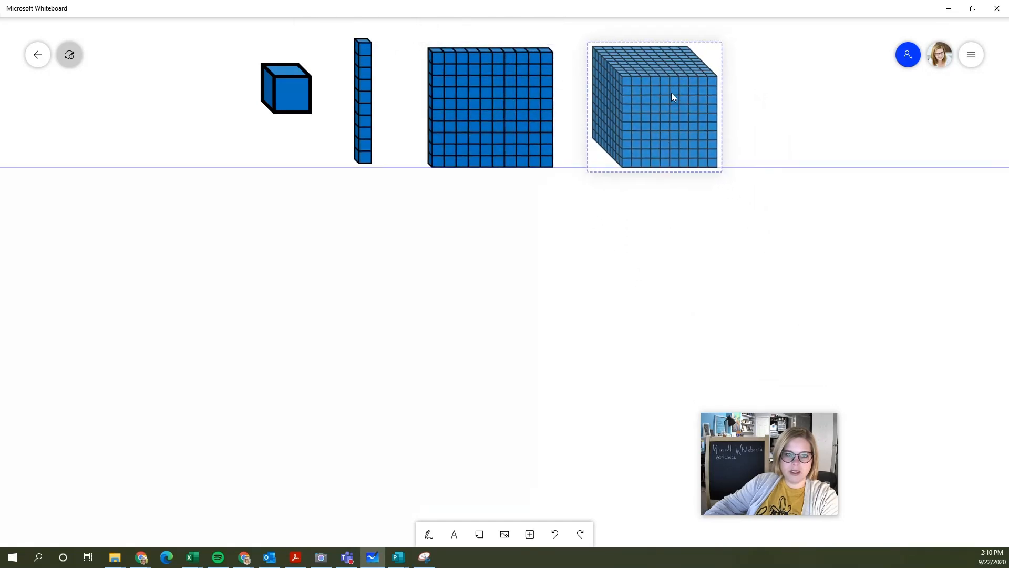
# - Shrink the blue ones cube to about the size of a single unit of the ten rod
pyautogui.click(300, 93)
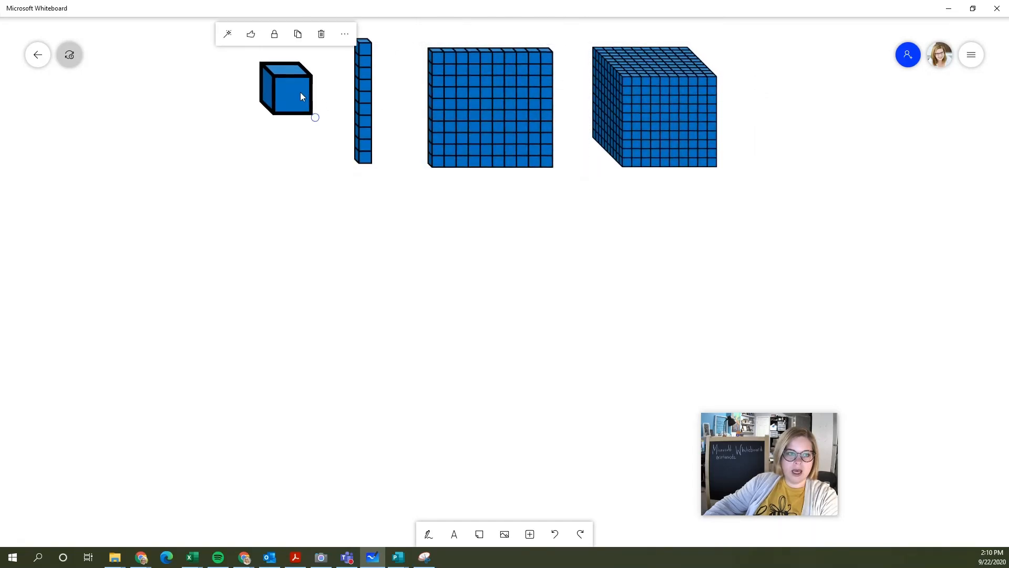
pyautogui.moveTo(315, 117); pyautogui.dragTo(286, 91)
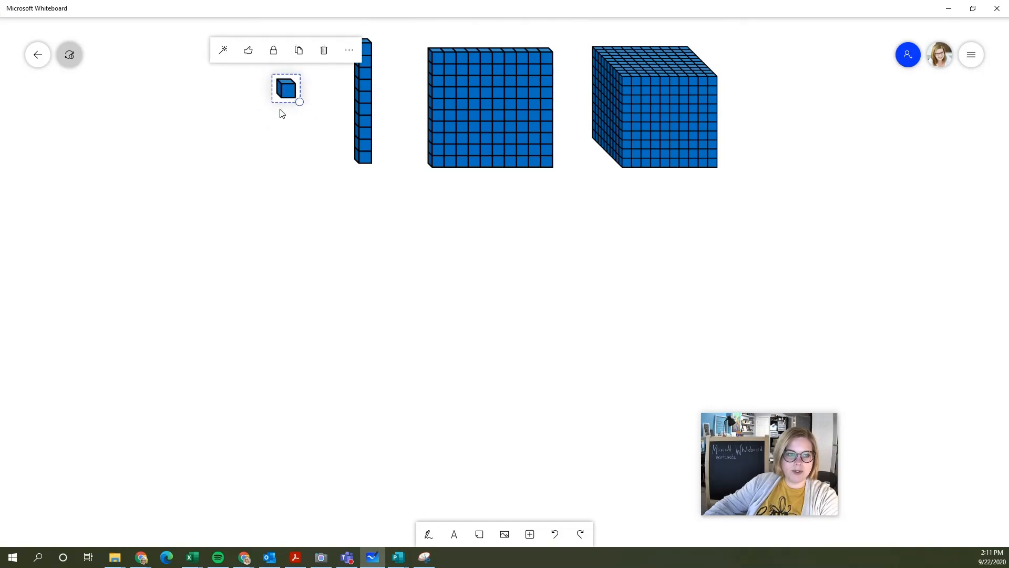
pyautogui.click(276, 130)
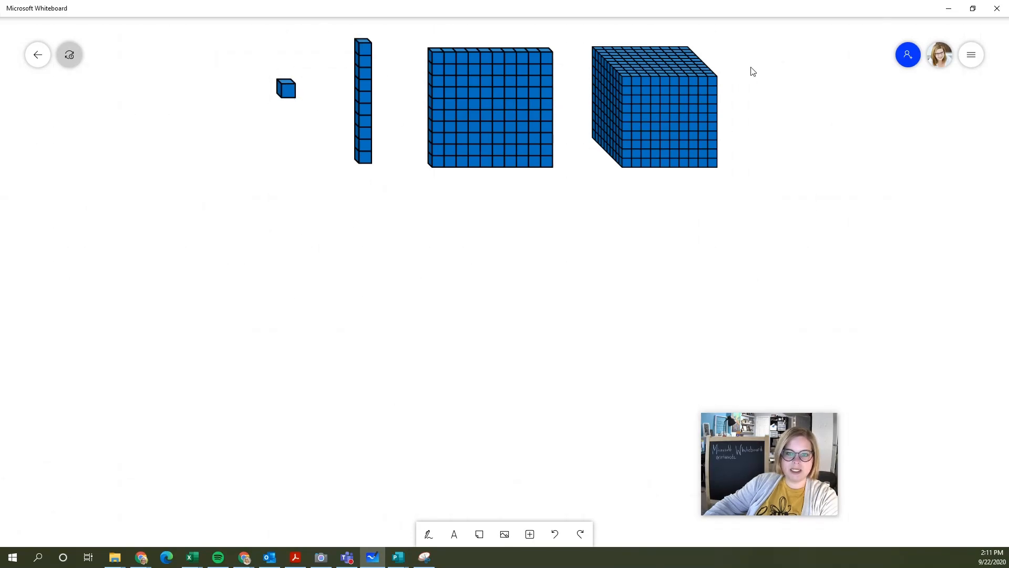
# - Copy the small blue ones cube and paste three copies onto the board
pyautogui.click(288, 89)
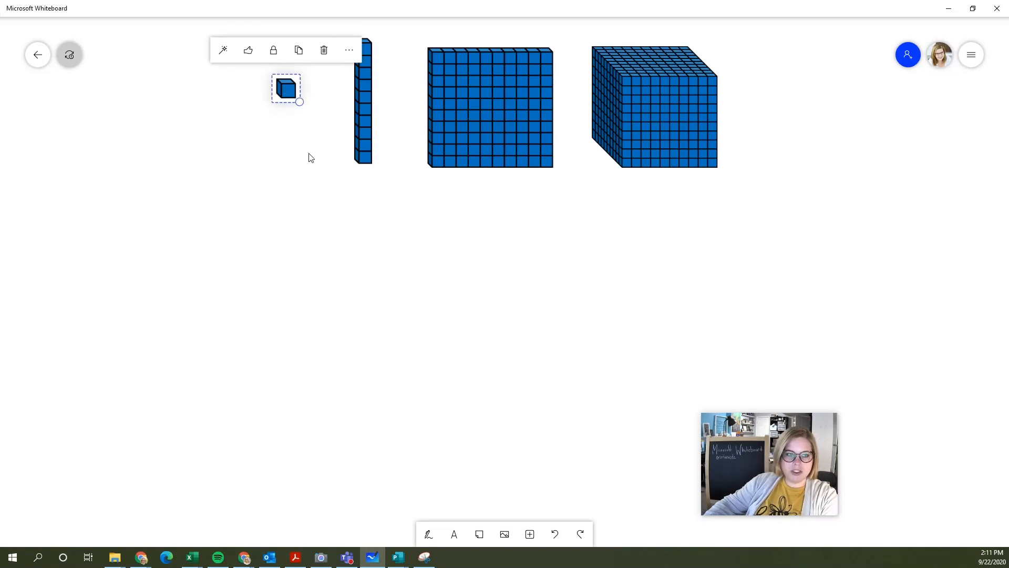
pyautogui.hotkey('ctrl', 'v')
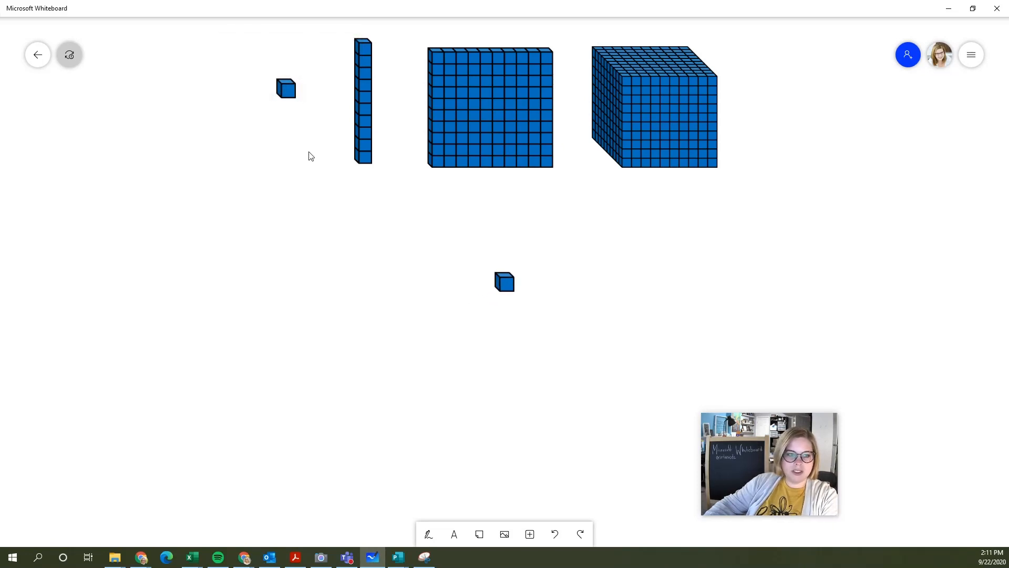
pyautogui.hotkey('ctrl', 'v')
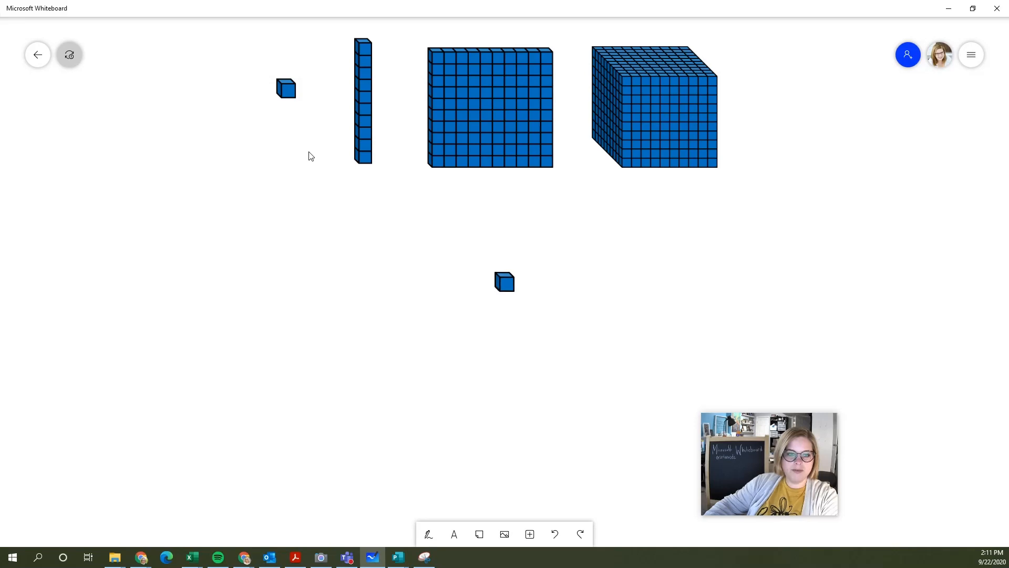
pyautogui.hotkey('ctrl', 'v')
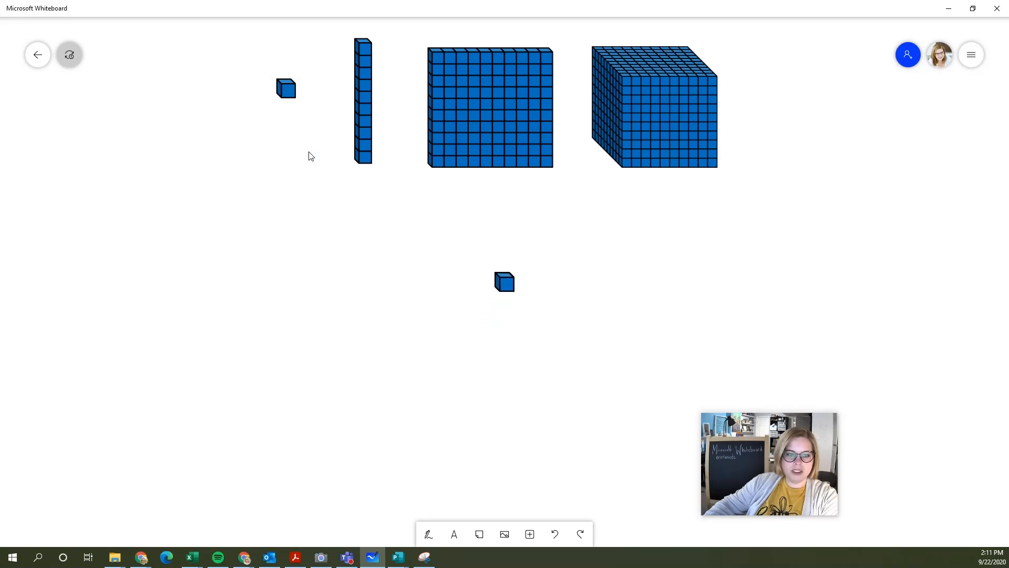
# - Paste additional copies of the small blue ones cube onto the board
pyautogui.hotkey('ctrl', 'v')
pyautogui.hotkey('ctrl', 'v')
pyautogui.hotkey('ctrl', 'v')
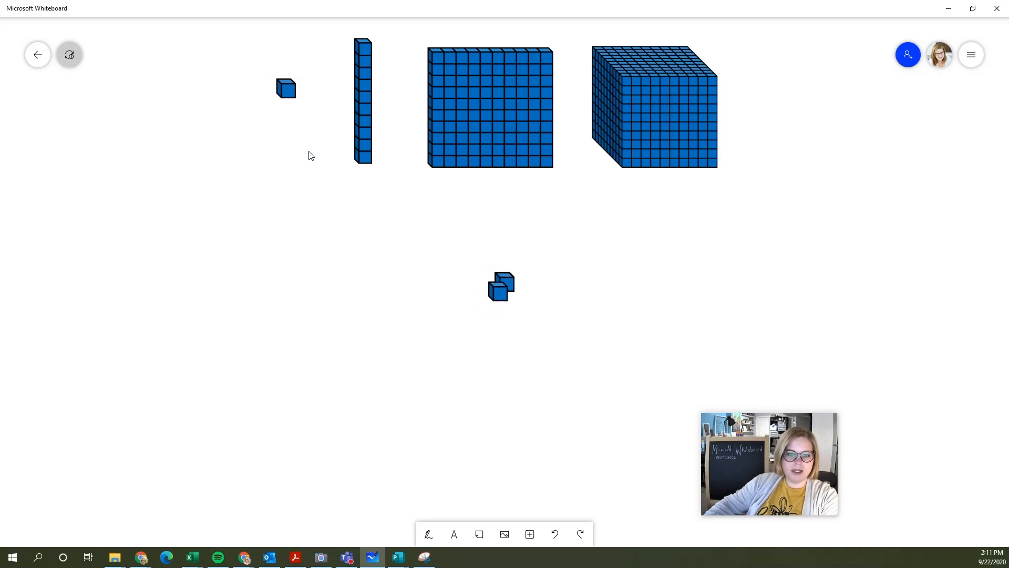
pyautogui.hotkey('ctrl', 'v')
pyautogui.hotkey('ctrl', 'v')
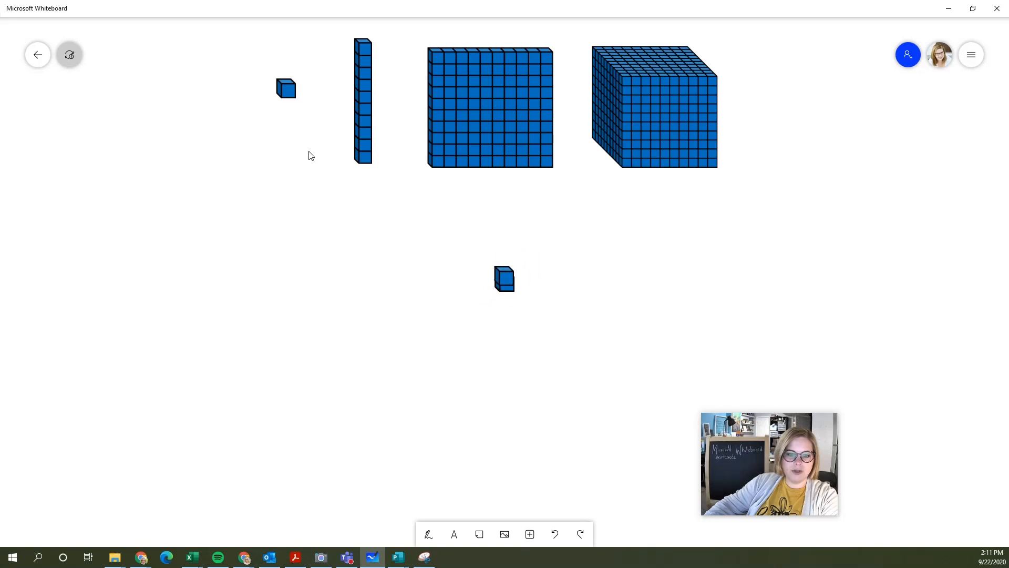
pyautogui.hotkey('ctrl', 'v')
# - Stack all the pasted ones cubes exactly on top of the original ones cube beside the ten rod
pyautogui.moveTo(451, 233); pyautogui.dragTo(480, 281)
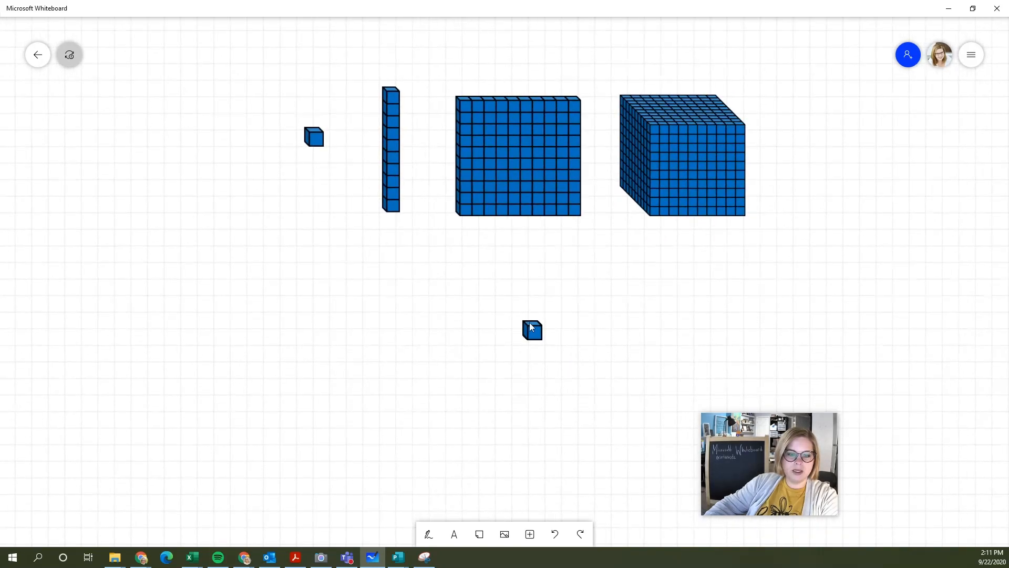
pyautogui.click(531, 327)
pyautogui.moveTo(514, 313); pyautogui.dragTo(344, 151)
pyautogui.click(556, 338)
pyautogui.moveTo(558, 337); pyautogui.dragTo(341, 146)
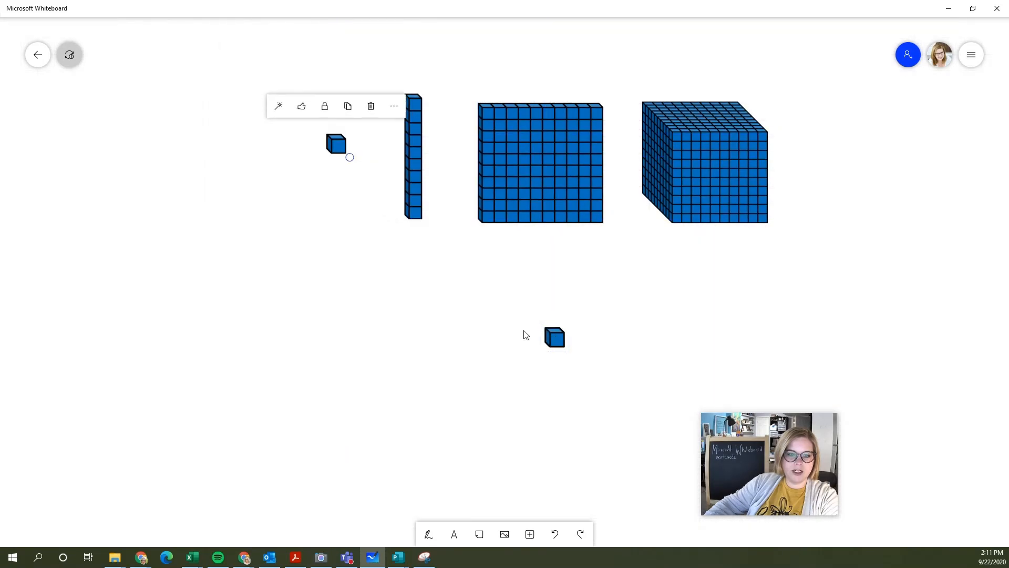
pyautogui.moveTo(556, 338); pyautogui.dragTo(336, 143)
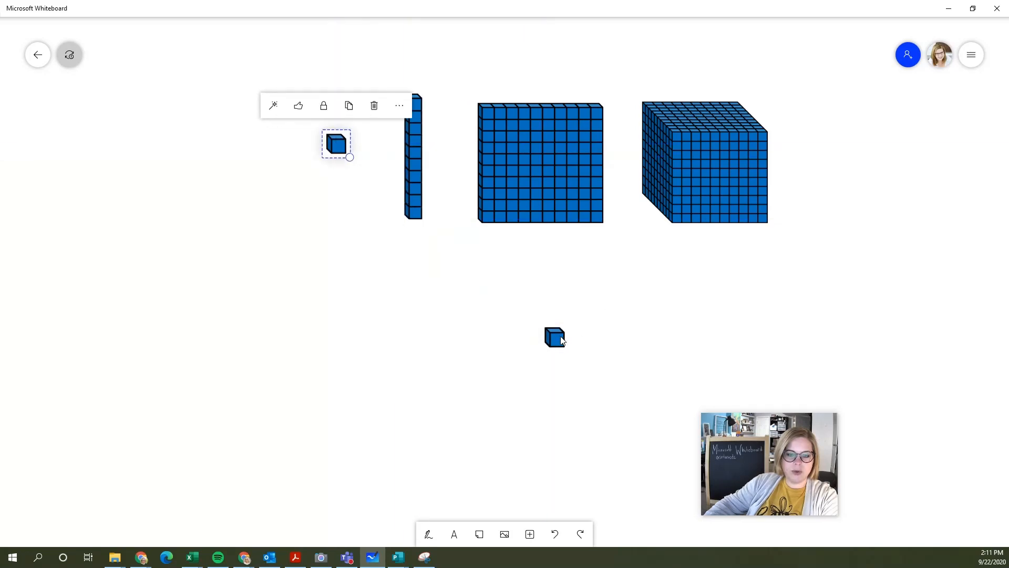
pyautogui.moveTo(556, 338); pyautogui.dragTo(336, 143)
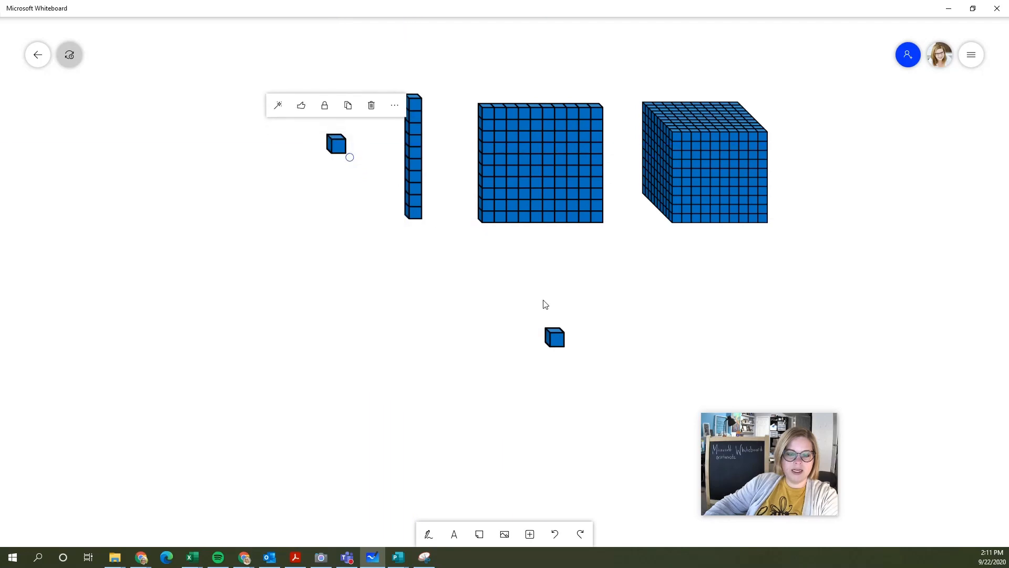
pyautogui.moveTo(564, 344); pyautogui.dragTo(349, 157)
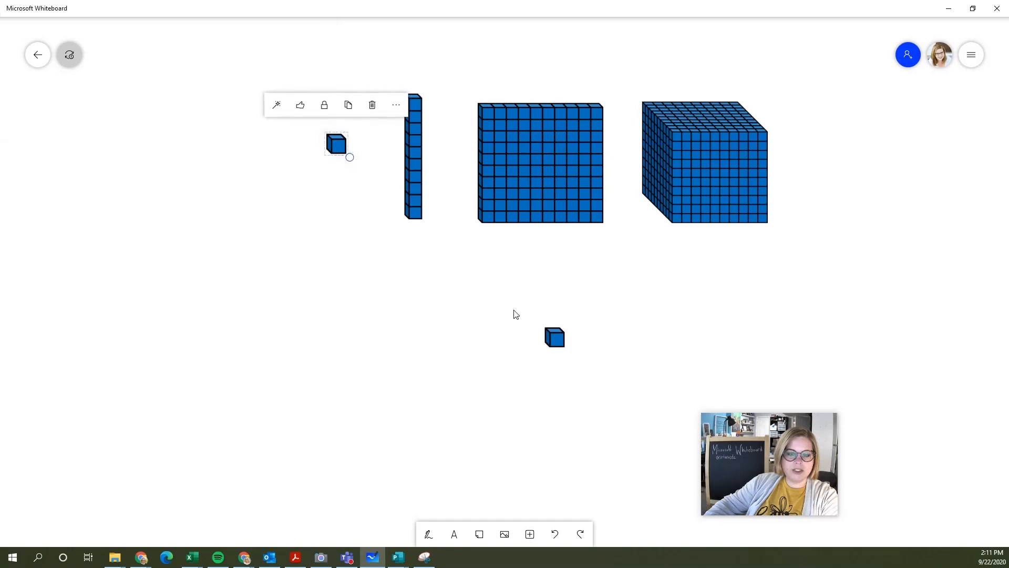
pyautogui.moveTo(554, 342); pyautogui.dragTo(341, 144)
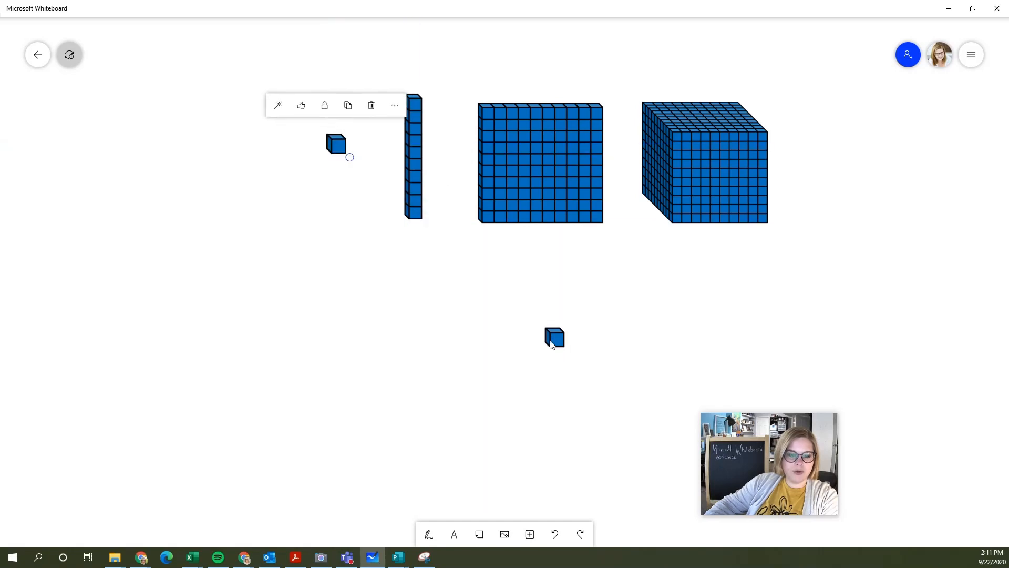
pyautogui.moveTo(554, 339); pyautogui.dragTo(337, 143)
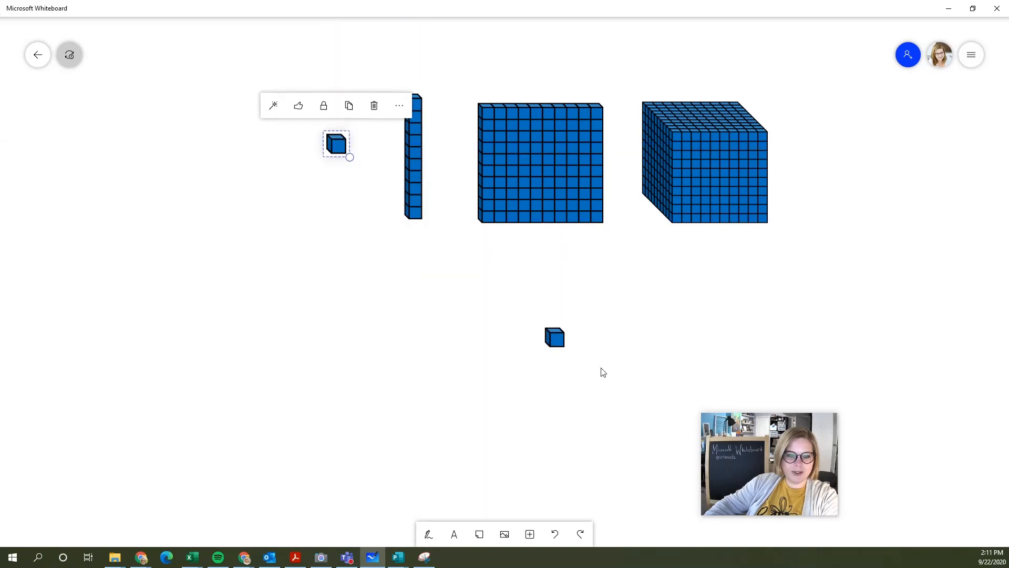
pyautogui.moveTo(552, 339); pyautogui.dragTo(338, 144)
# - Copy the hundred flat, paste it, and stack the duplicate exactly on top of the original flat
pyautogui.click(415, 175)
pyautogui.moveTo(414, 181); pyautogui.dragTo(423, 146)
pyautogui.click(563, 166)
pyautogui.hotkey('ctrl', 'c')
pyautogui.hotkey('ctrl', 'v')
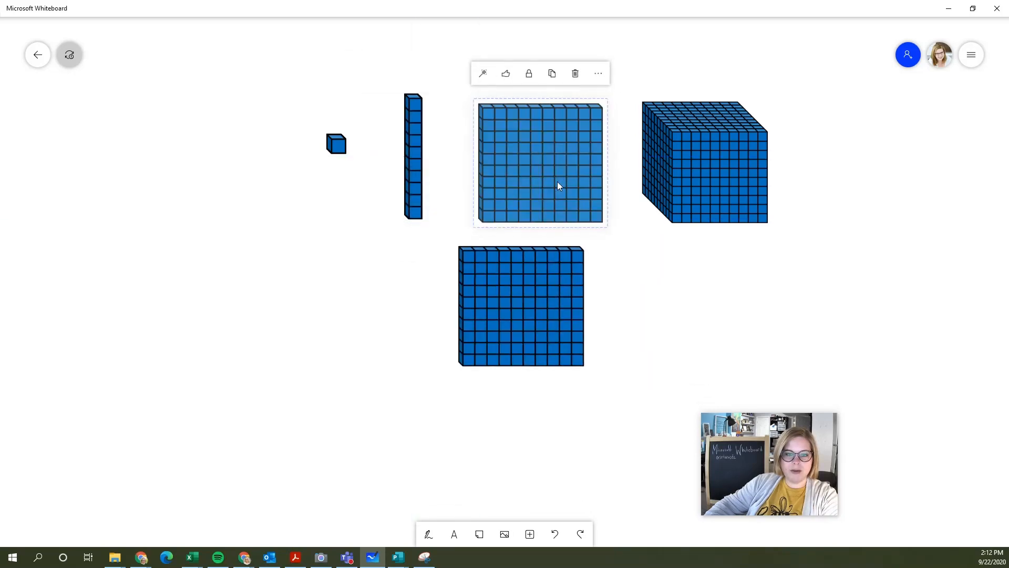
pyautogui.moveTo(528, 311); pyautogui.dragTo(545, 159)
pyautogui.moveTo(613, 178); pyautogui.dragTo(603, 182)
pyautogui.click(607, 262)
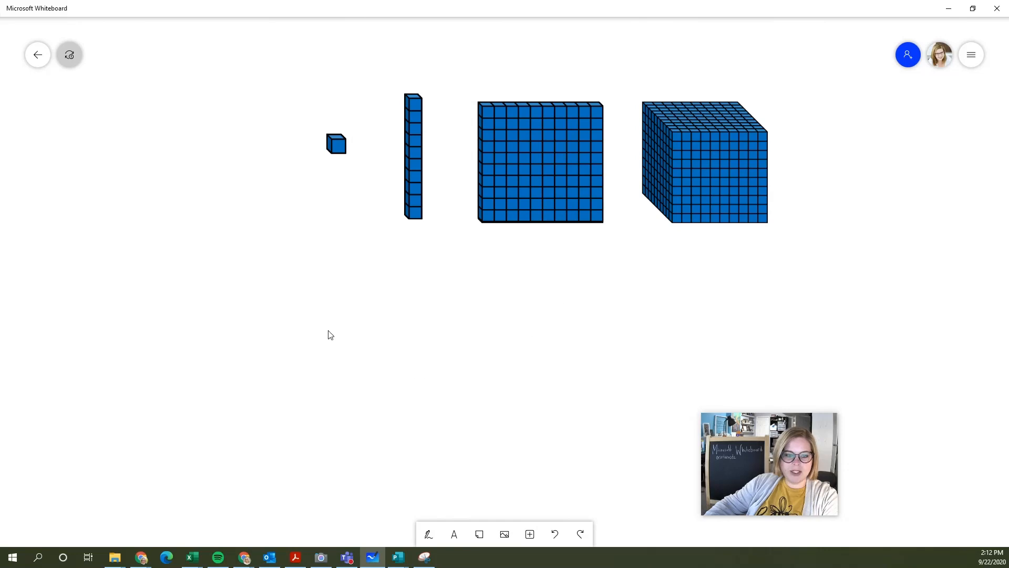
# - Add a text label reading 1,432 beneath the hundred flat
pyautogui.click(428, 534)
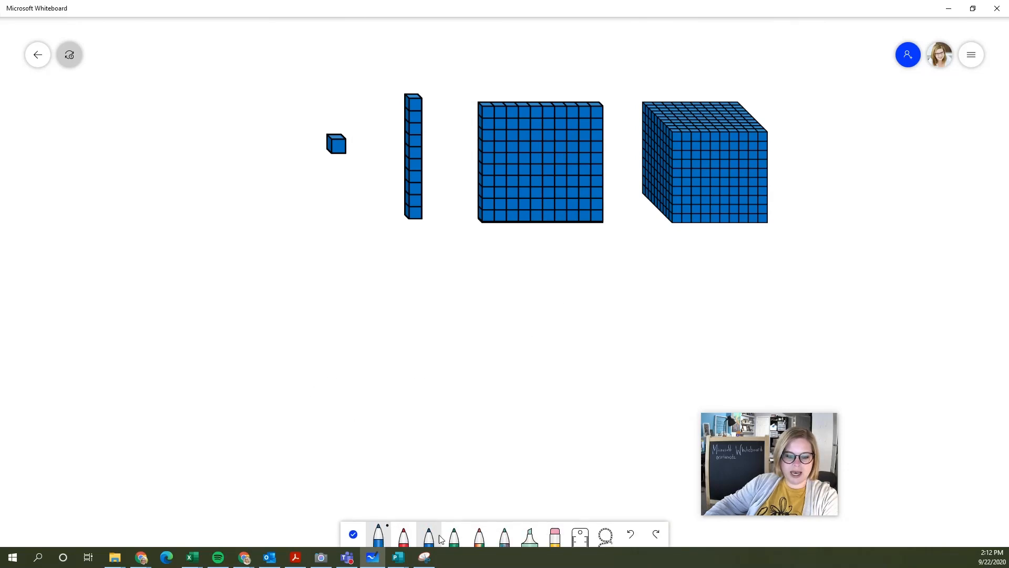
pyautogui.click(353, 534)
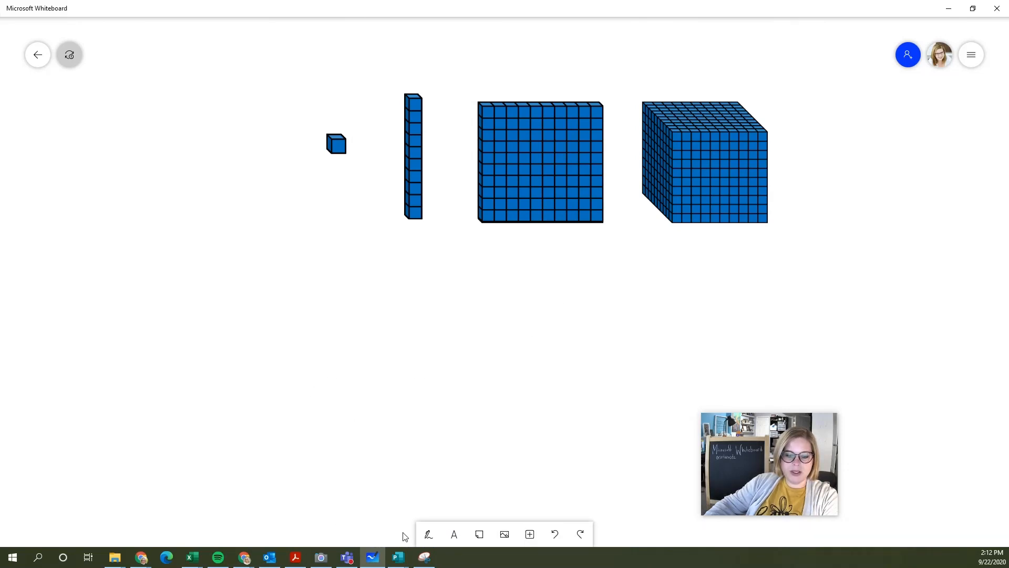
pyautogui.click(452, 534)
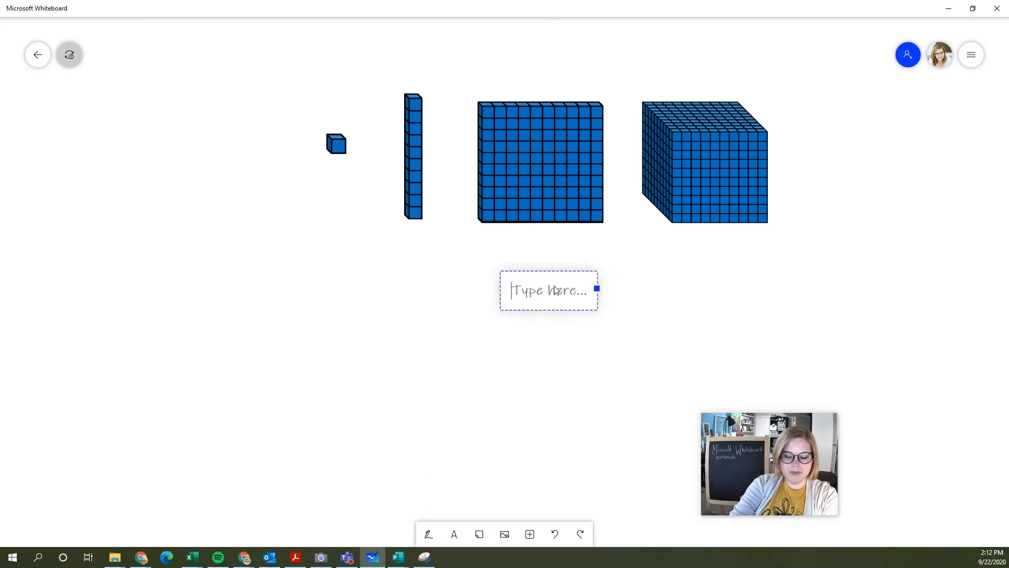
pyautogui.write('1432')
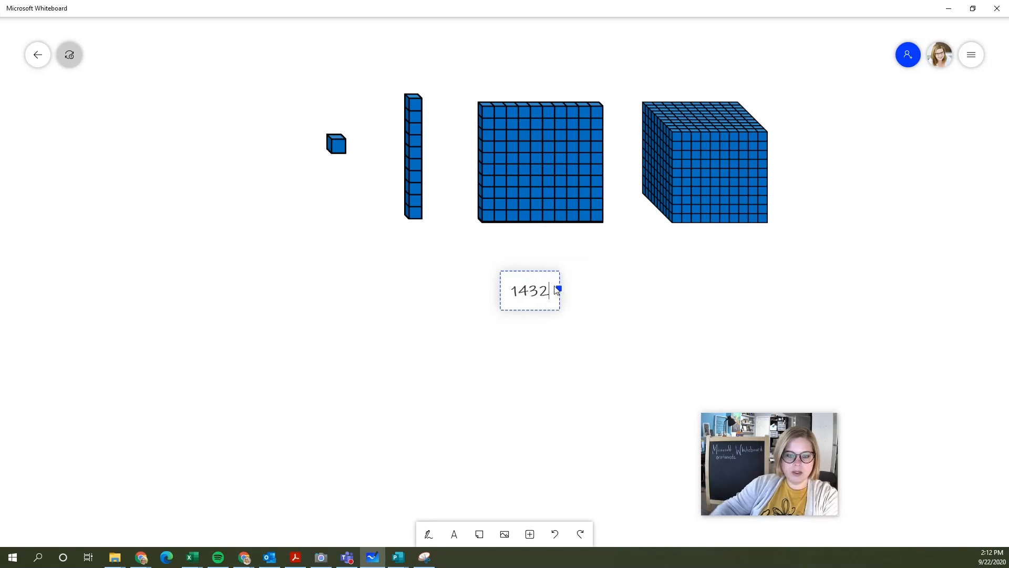
pyautogui.click(520, 292)
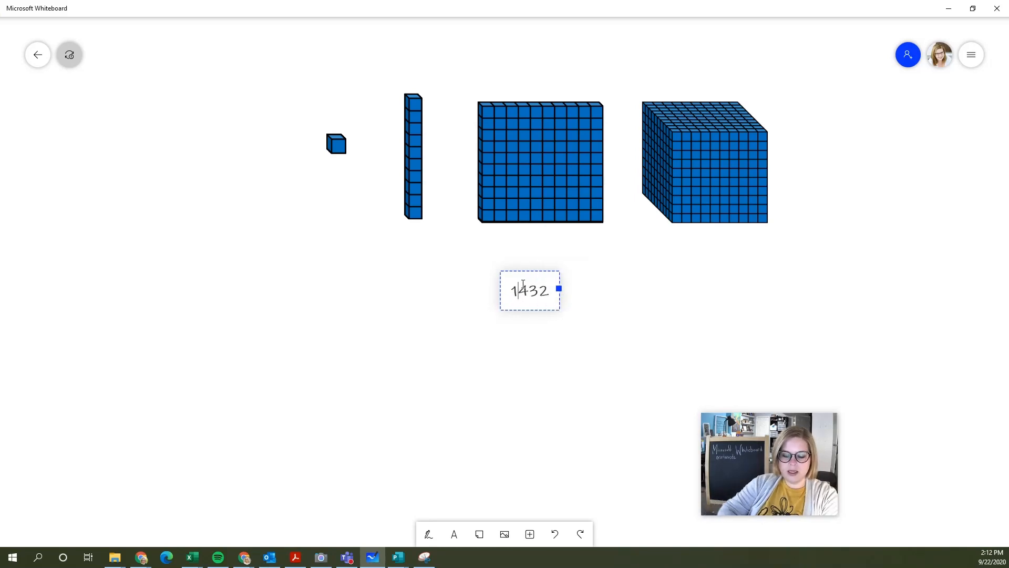
pyautogui.write(',')
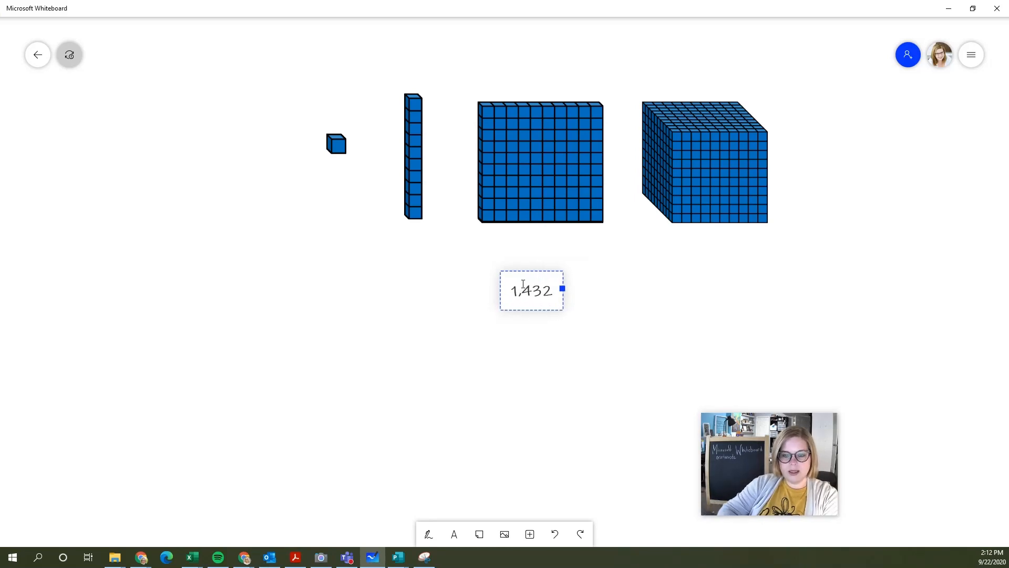
pyautogui.click(607, 308)
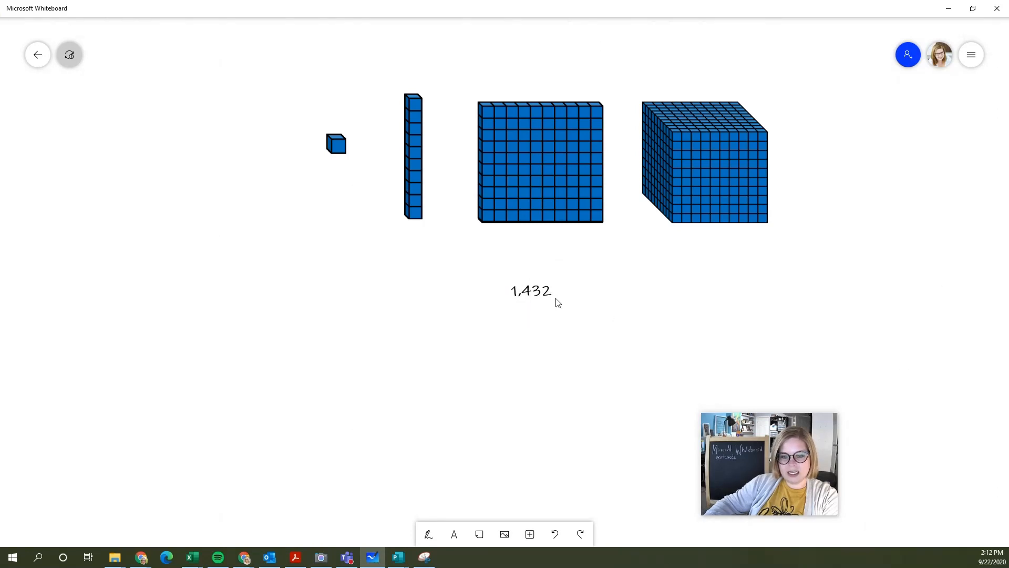
# - Enlarge the 1,432 text to roughly the width of the hundred flat above it
pyautogui.click(555, 299)
pyautogui.moveTo(562, 309); pyautogui.dragTo(624, 345)
pyautogui.click(592, 408)
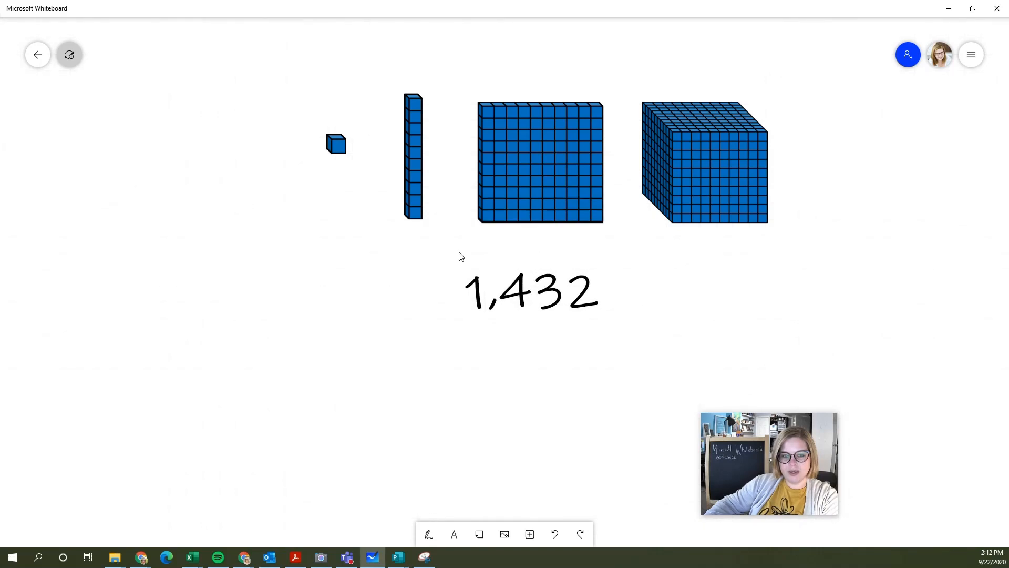
# - Place a copy of the thousand cube and one hundred flat from the stack side by side below the number 1,432
pyautogui.moveTo(686, 189)
pyautogui.mouseDown()
pyautogui.moveTo(580, 310)
pyautogui.moveTo(433, 431)
pyautogui.moveTo(698, 210)
pyautogui.moveTo(676, 194)
pyautogui.mouseUp()
pyautogui.hotkey('ctrl', 'c')
pyautogui.hotkey('ctrl', 'v')
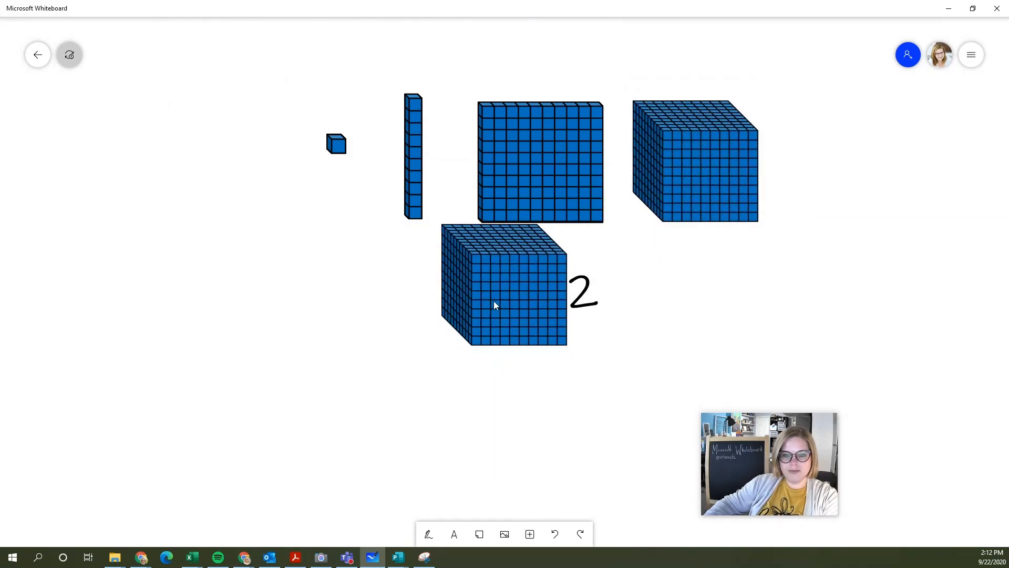
pyautogui.moveTo(494, 303); pyautogui.dragTo(336, 440)
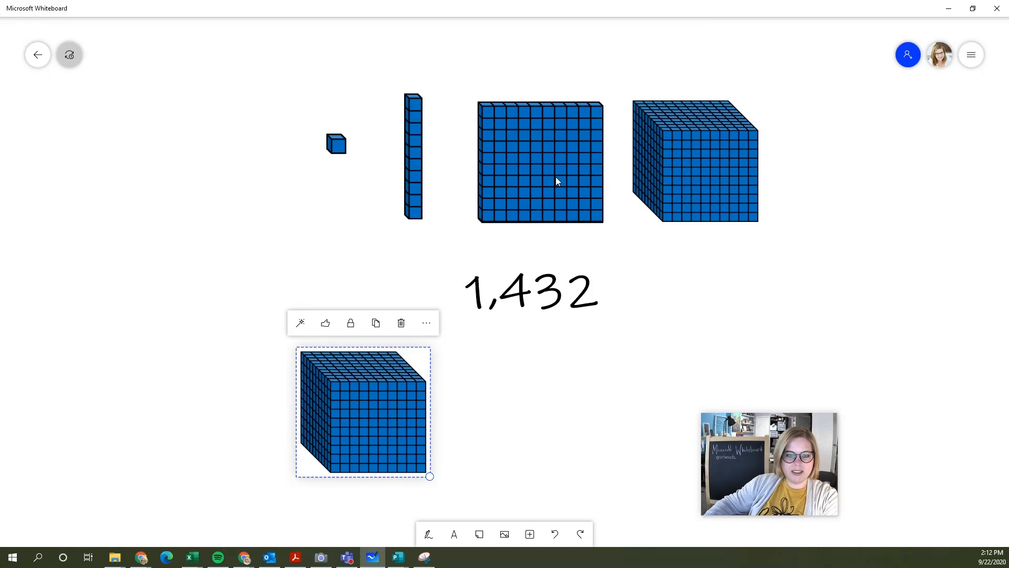
pyautogui.moveTo(556, 176); pyautogui.dragTo(550, 415)
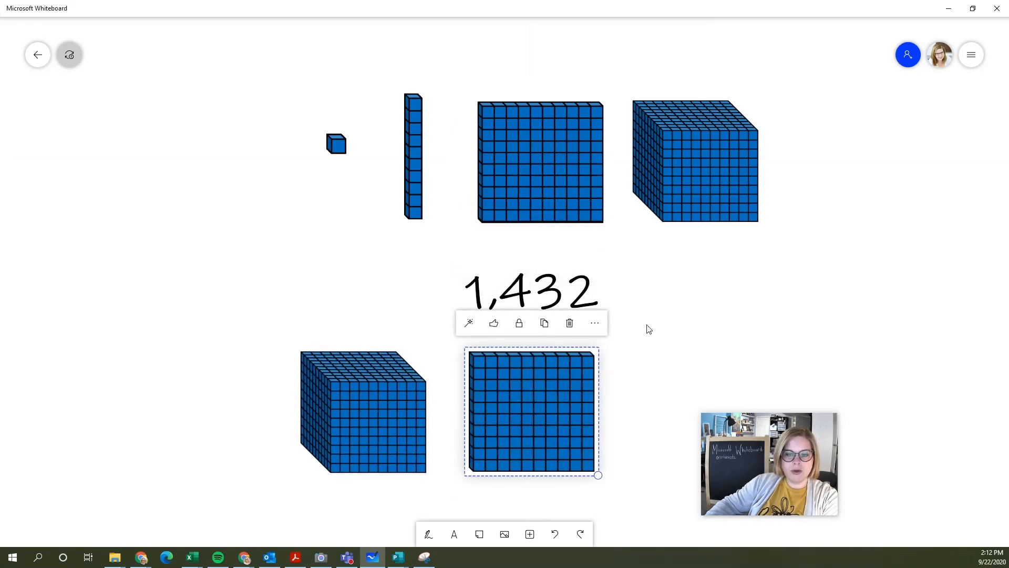
# - Shrink the thousand cube and the hundred flat placed below the number so more blocks fit in the area
pyautogui.scroll(-3, 670, 336)
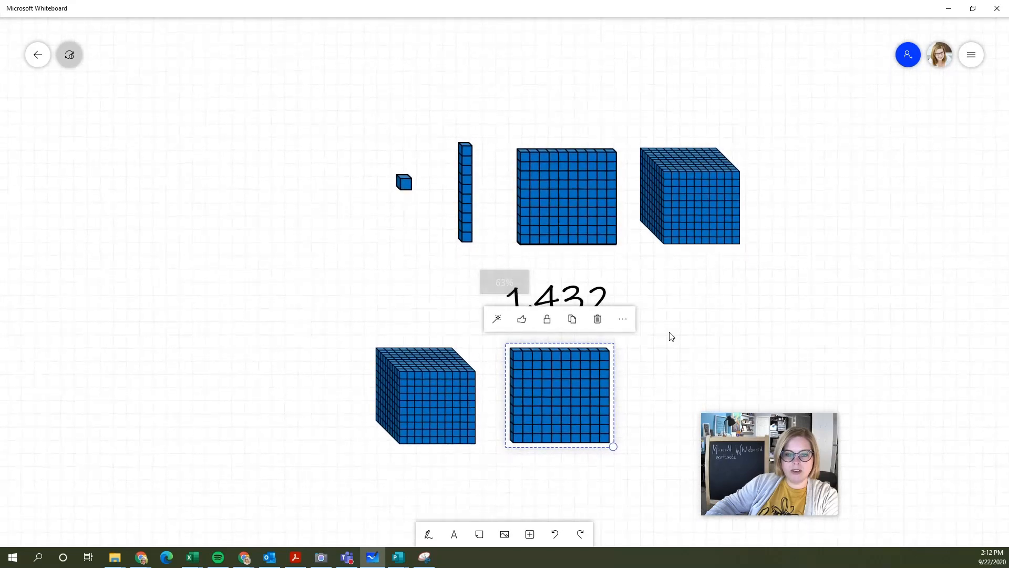
pyautogui.moveTo(671, 336); pyautogui.dragTo(527, 331)
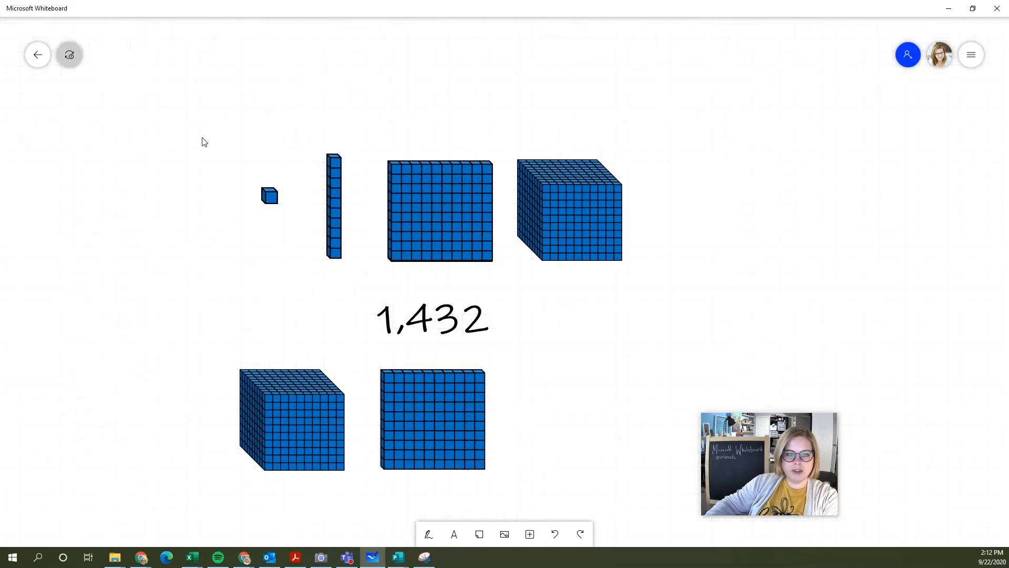
pyautogui.moveTo(203, 140); pyautogui.dragTo(277, 90)
pyautogui.click(419, 407)
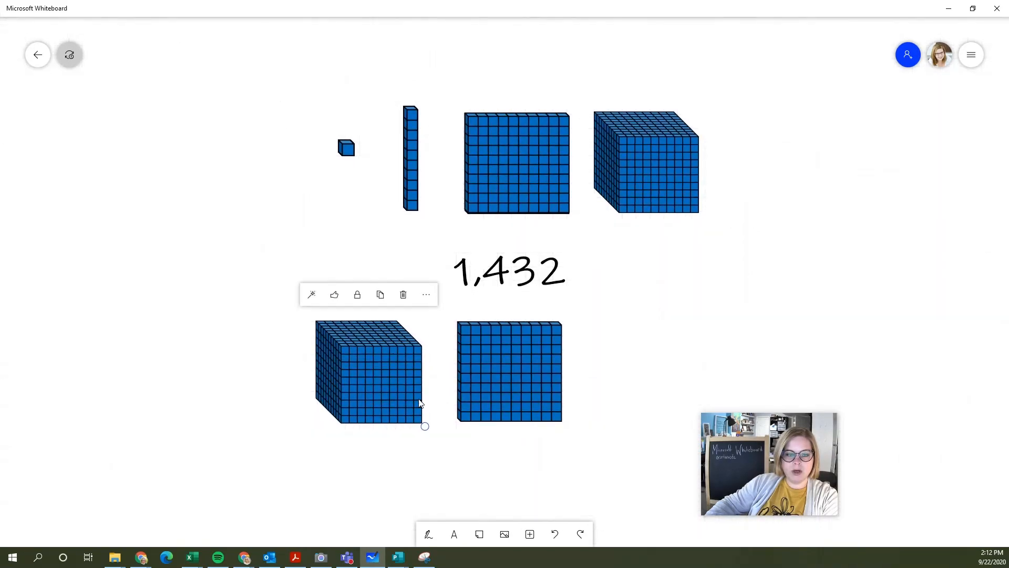
pyautogui.moveTo(425, 426); pyautogui.dragTo(382, 385)
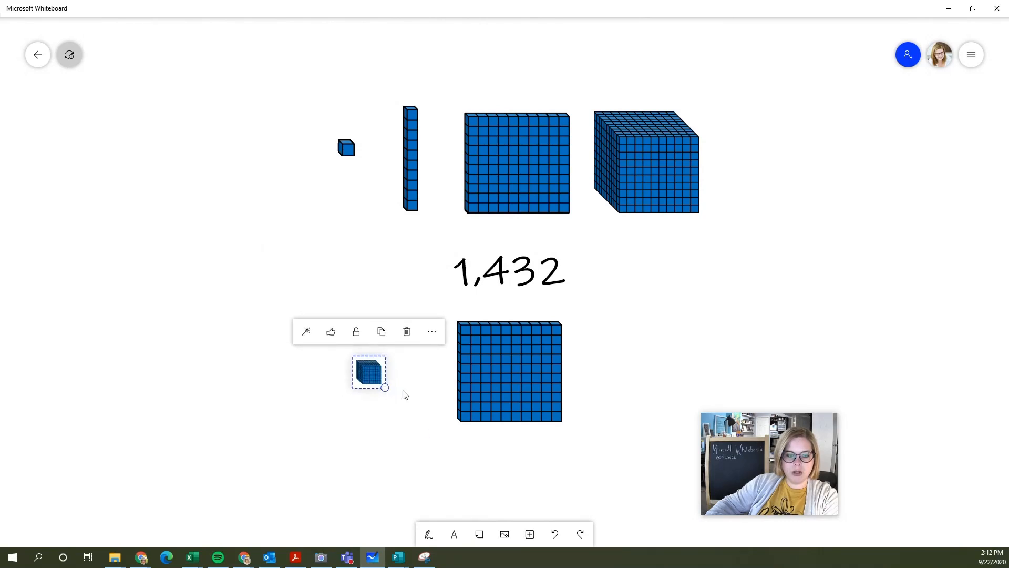
pyautogui.click(509, 399)
pyautogui.moveTo(566, 424); pyautogui.dragTo(420, 389)
# - Open the panel for inviting people to the board and close it without inviting anyone
pyautogui.scroll(5, 420, 390)
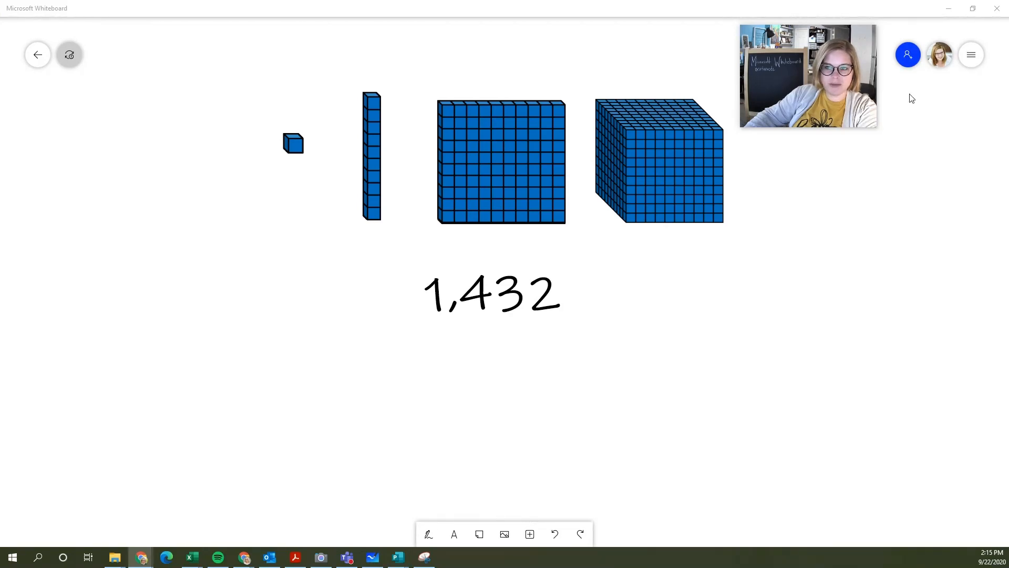
pyautogui.click(909, 54)
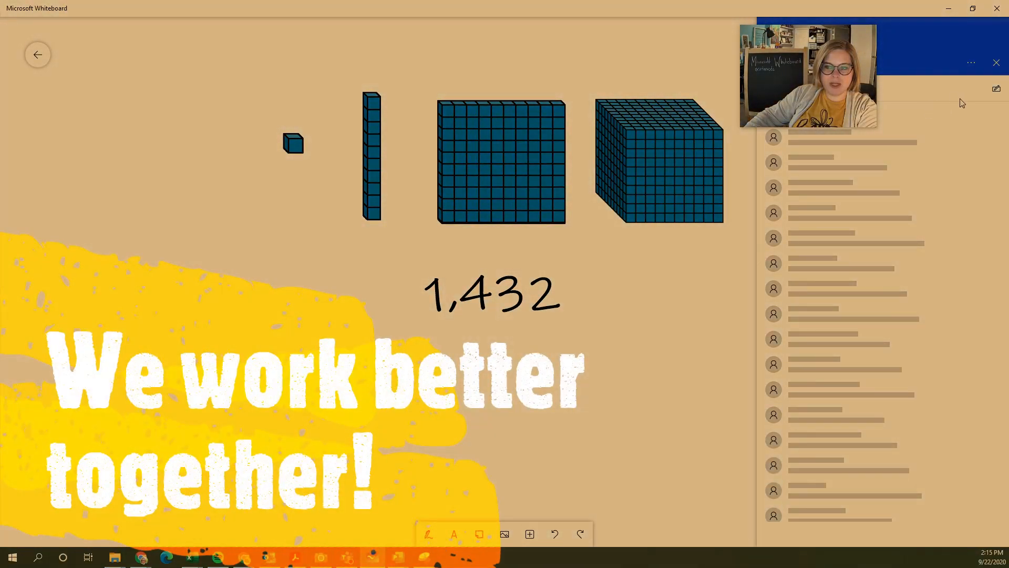
pyautogui.click(725, 290)
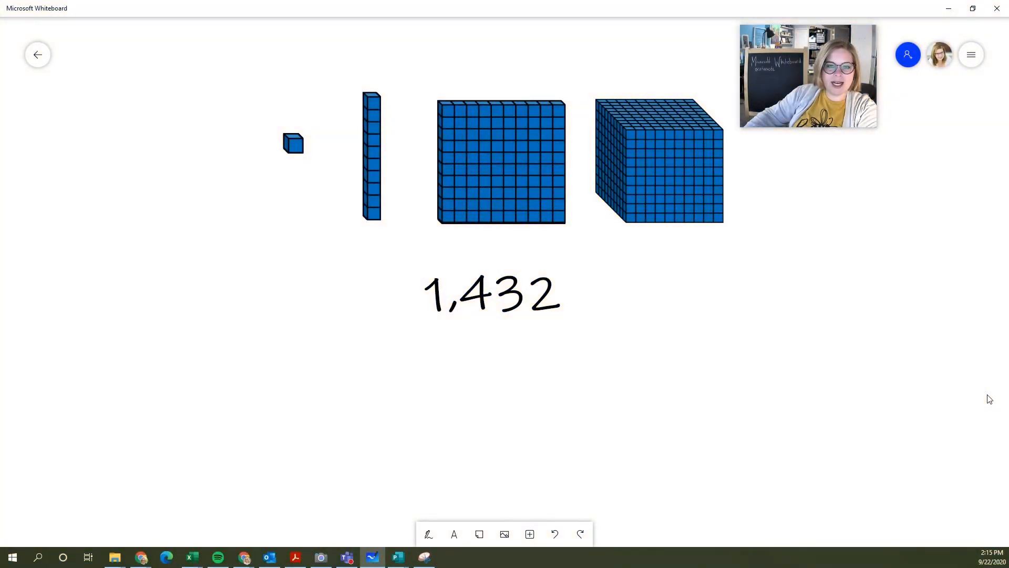
# - Copy everything on this board, including the base ten blocks and the 1,432 text, into the Small Group Math 1 whiteboard
pyautogui.moveTo(849, 300); pyautogui.dragTo(844, 322)
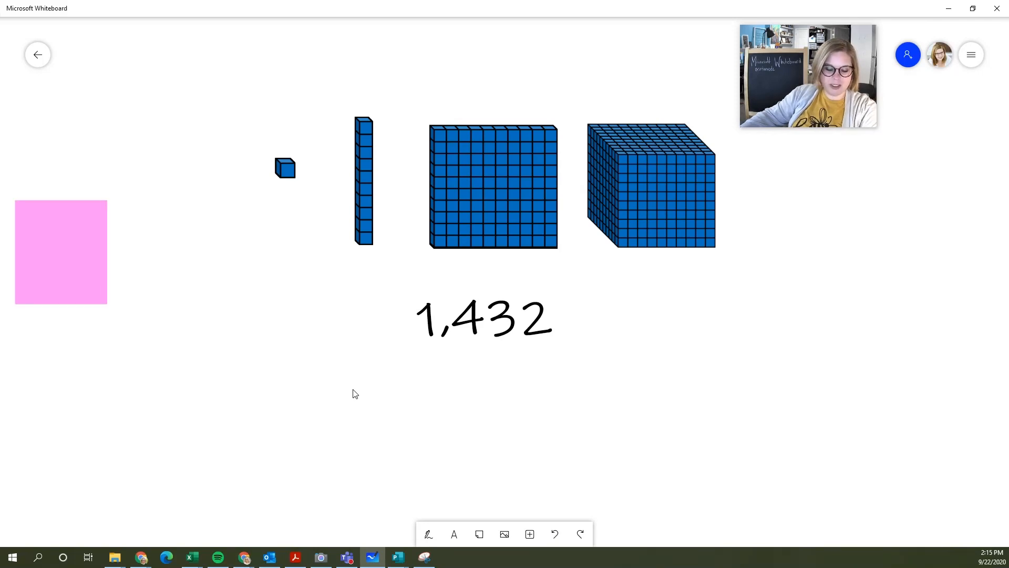
pyautogui.hotkey('ctrl', 'a')
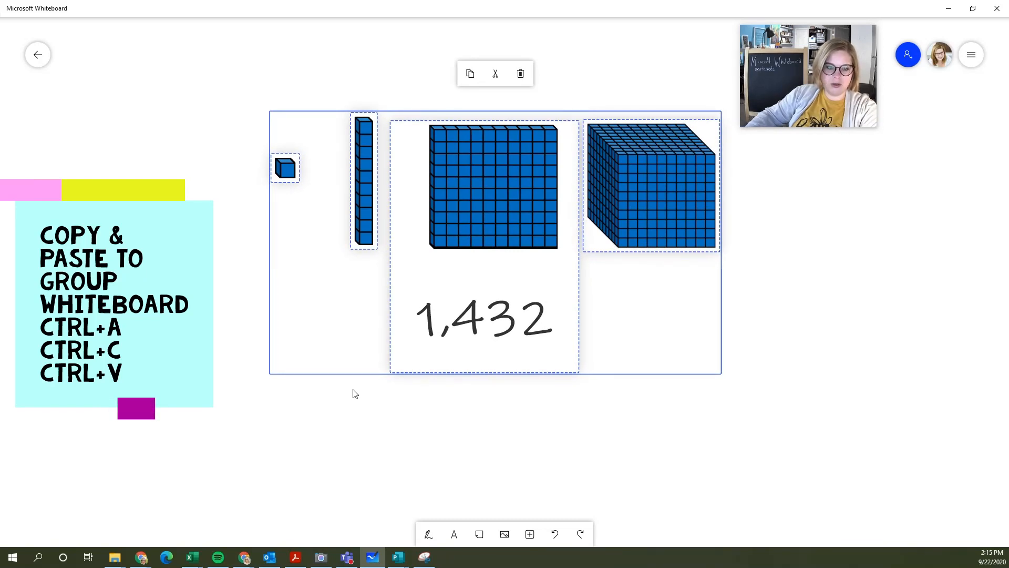
pyautogui.click(46, 55)
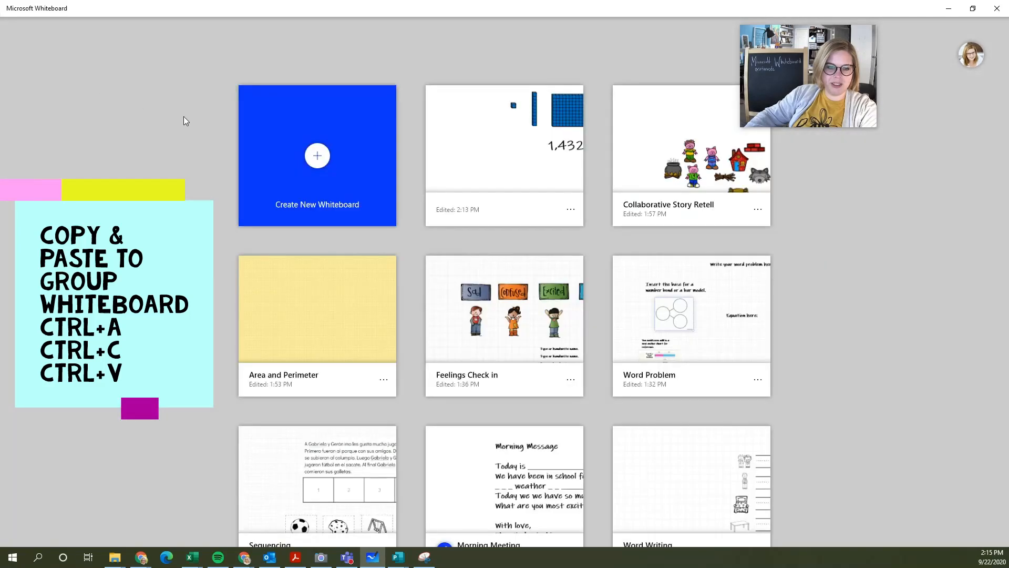
pyautogui.scroll(-5, 356, 203)
pyautogui.scroll(-7, 410, 347)
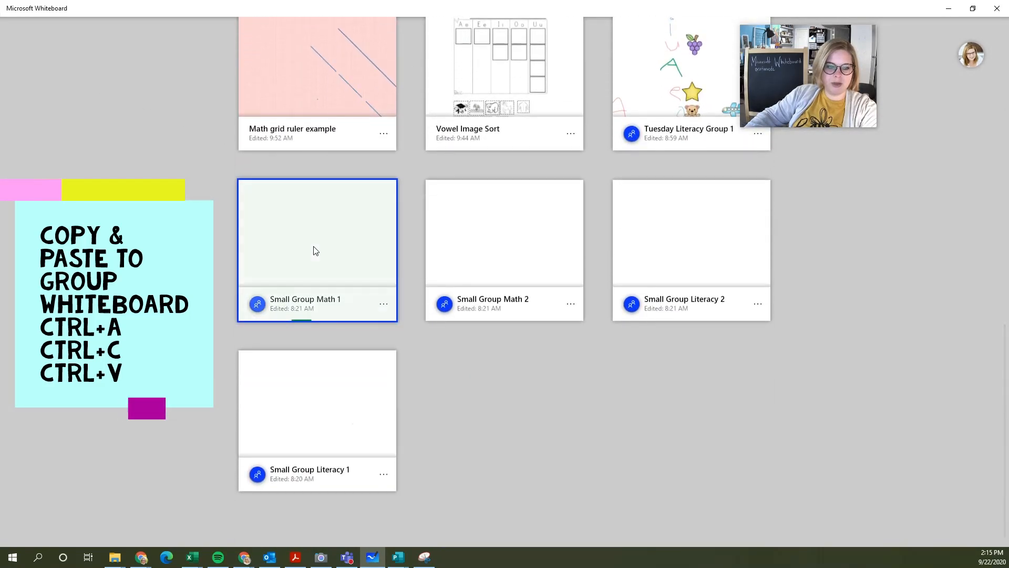
pyautogui.click(316, 250)
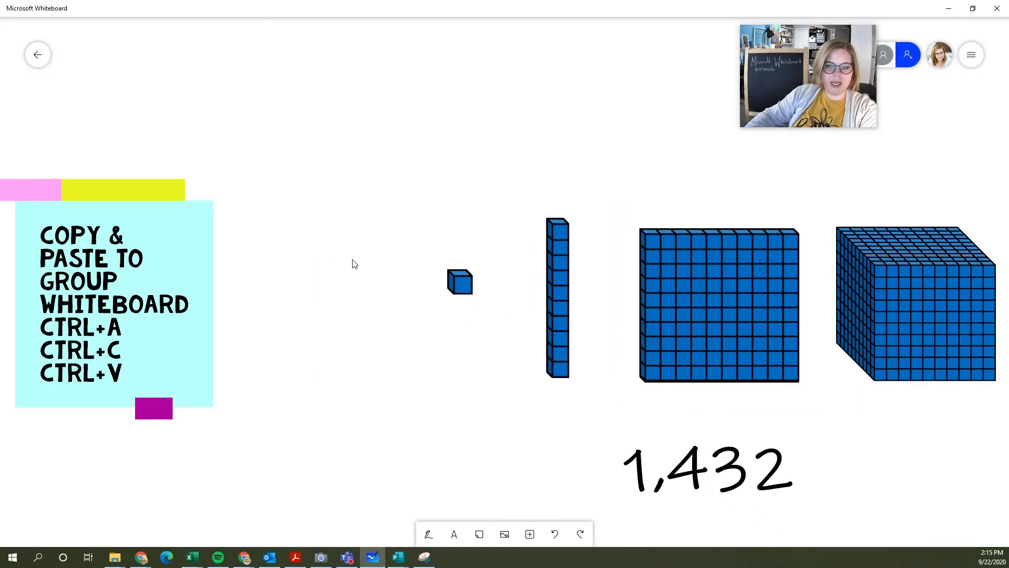
pyautogui.moveTo(733, 413)
pyautogui.mouseDown()
pyautogui.moveTo(597, 327)
pyautogui.moveTo(741, 413)
pyautogui.mouseUp()
pyautogui.moveTo(860, 418); pyautogui.dragTo(647, 248)
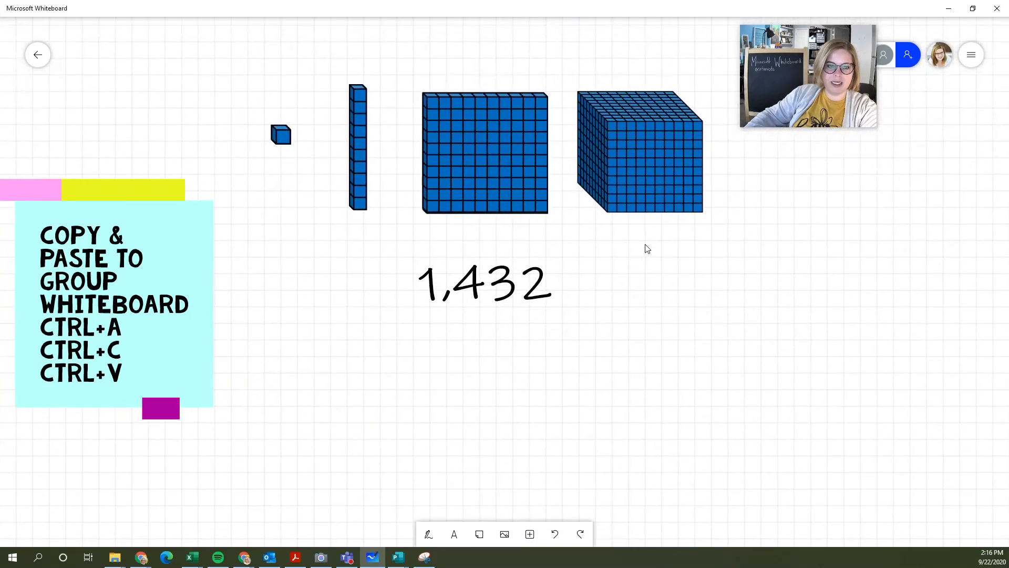
# - Paste the copied base ten blocks and the 1,432 text into the Small Group Math 2 whiteboard
pyautogui.click(38, 54)
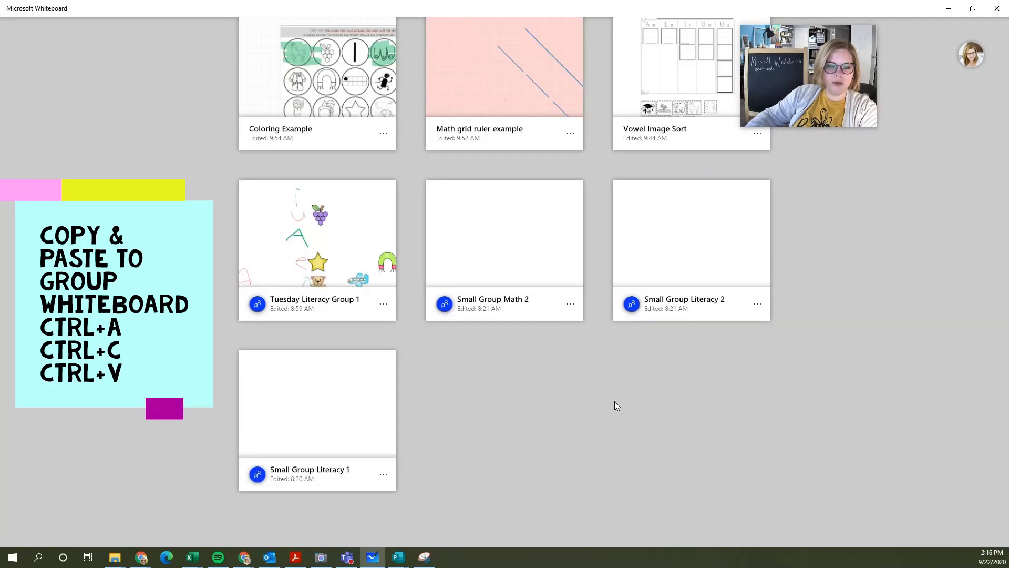
pyautogui.click(502, 232)
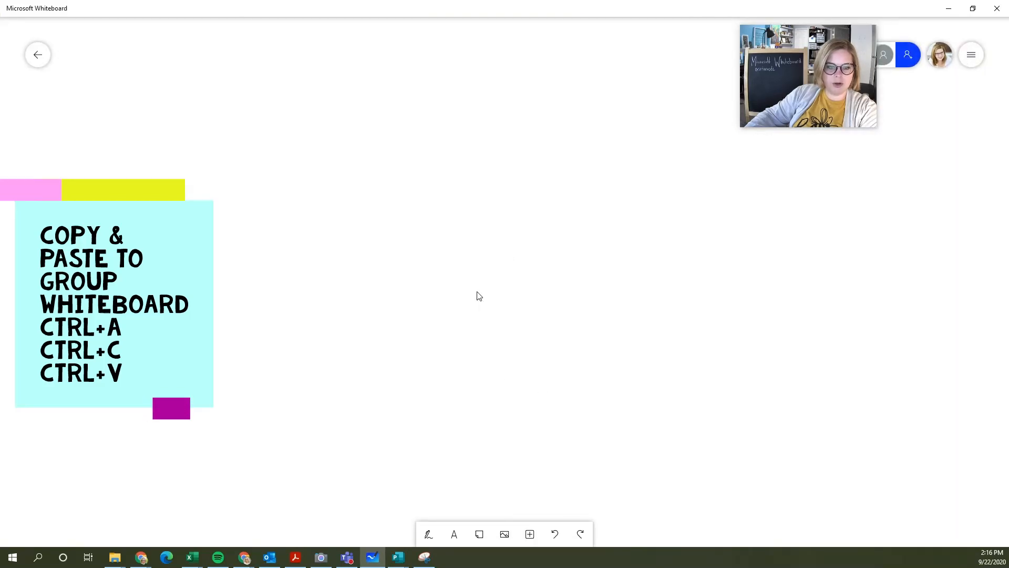
pyautogui.moveTo(500, 428); pyautogui.dragTo(345, 291)
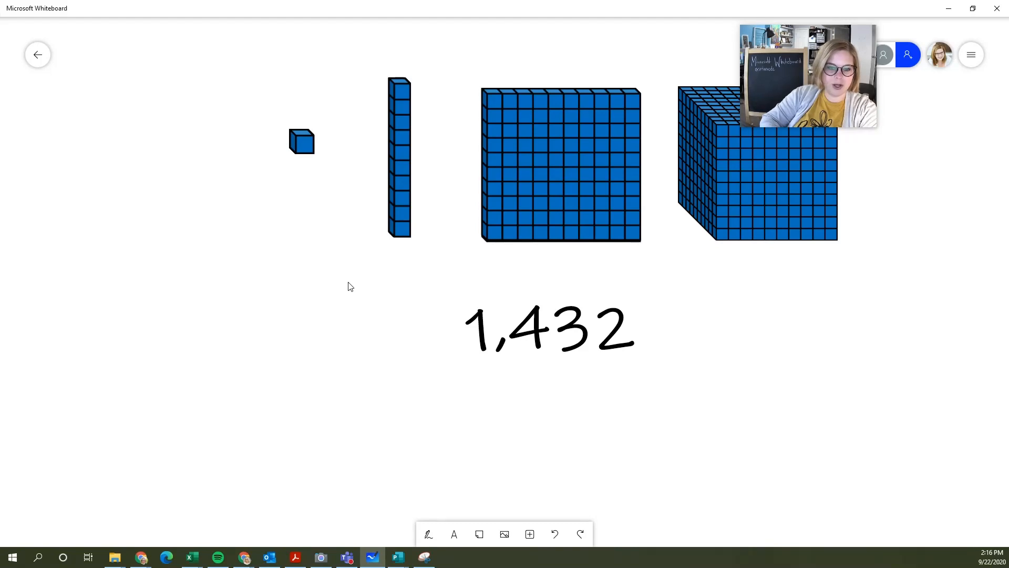
# - Leave the Small Group Math 2 board and create a new blank whiteboard
pyautogui.click(38, 55)
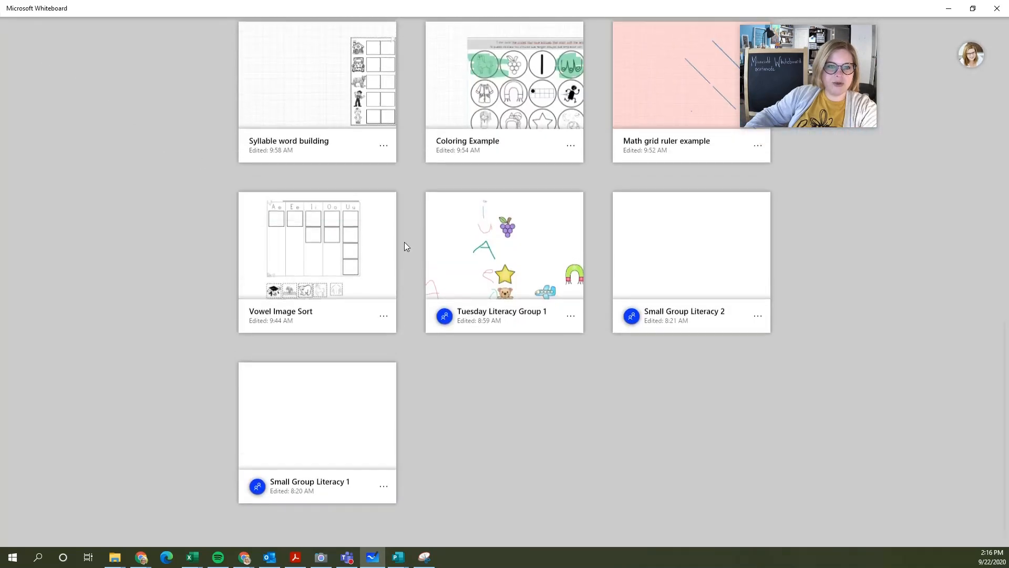
pyautogui.scroll(12, 405, 243)
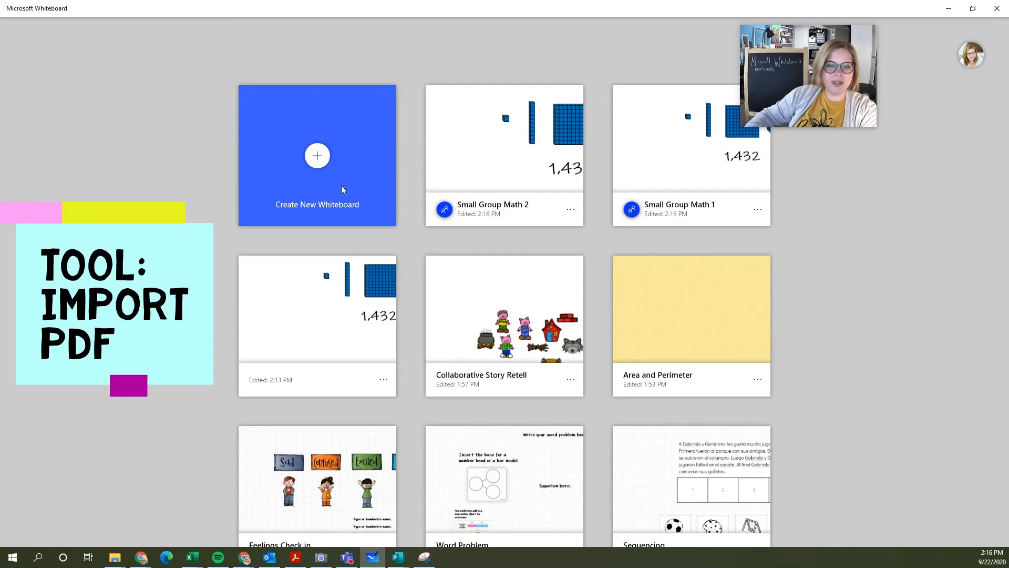
pyautogui.click(341, 190)
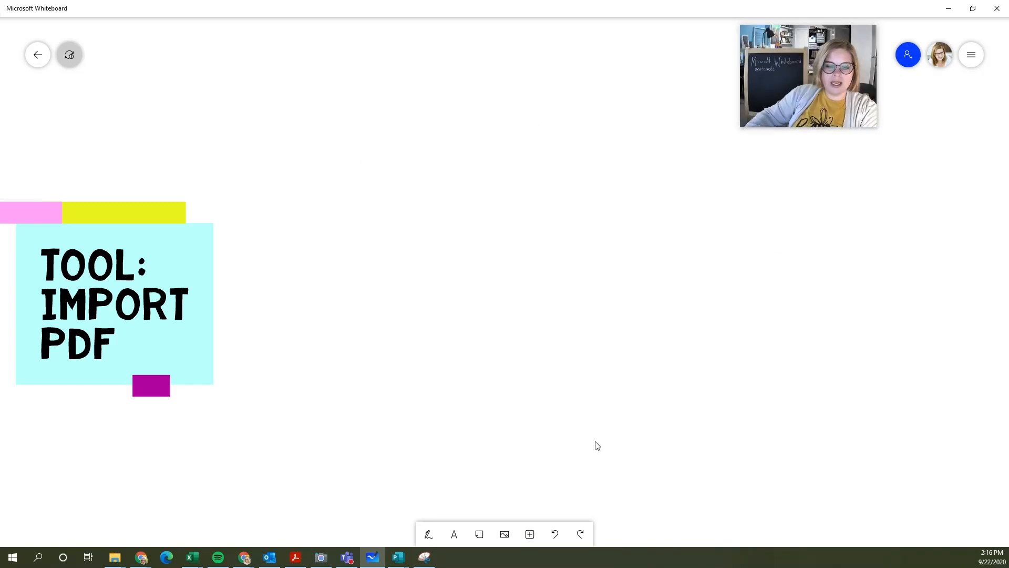
# - Search the documents for "place value" and insert the page of the "place value comparison chart 10 000" PDF into the board
pyautogui.click(531, 535)
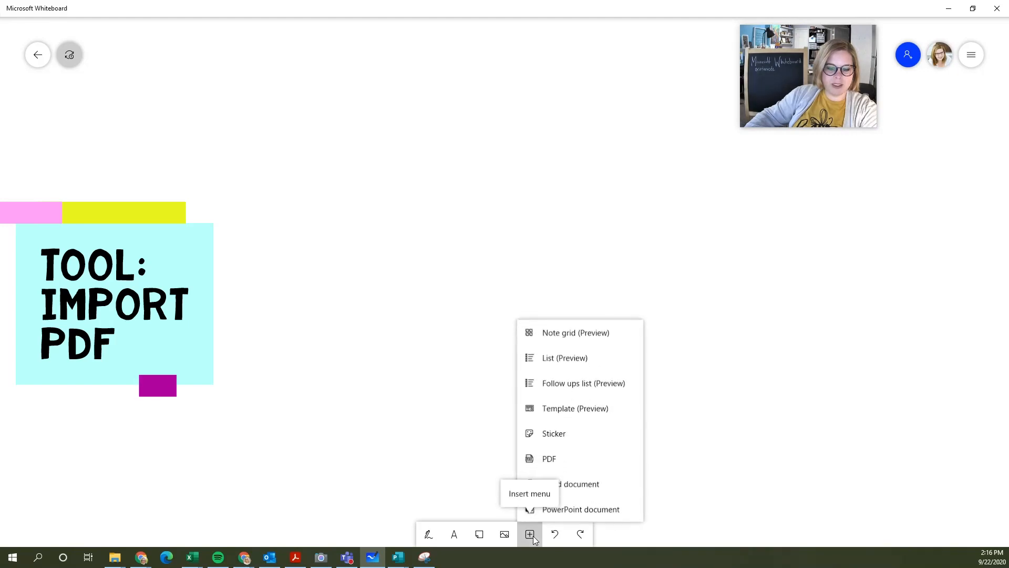
pyautogui.click(558, 463)
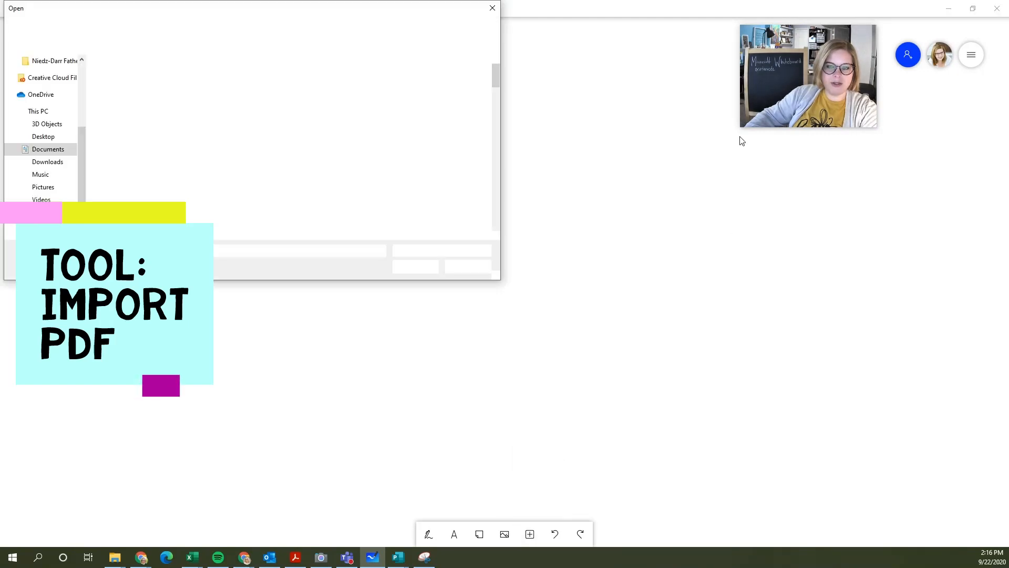
pyautogui.click(429, 27)
pyautogui.write('place value')
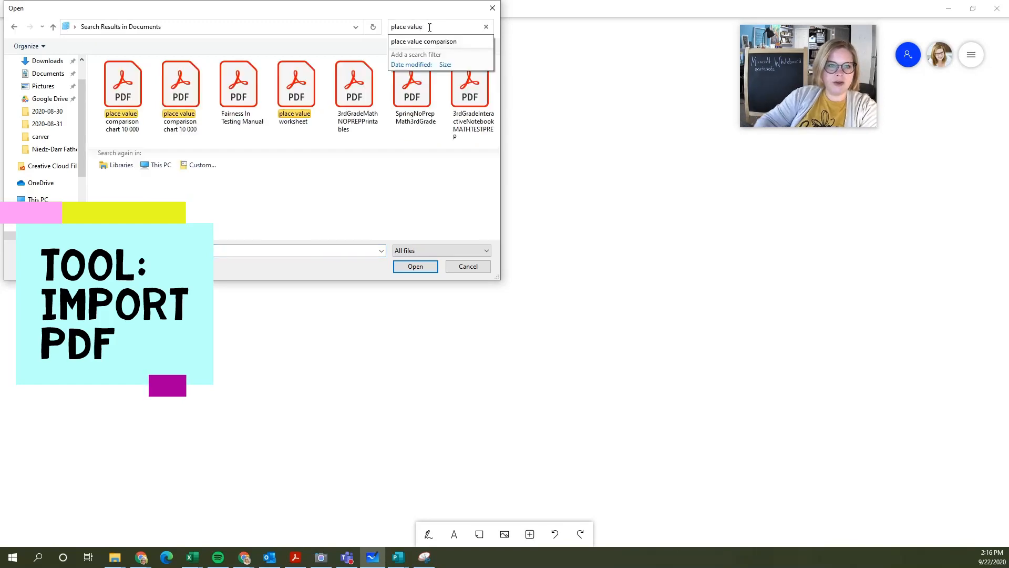
pyautogui.doubleClick(181, 86)
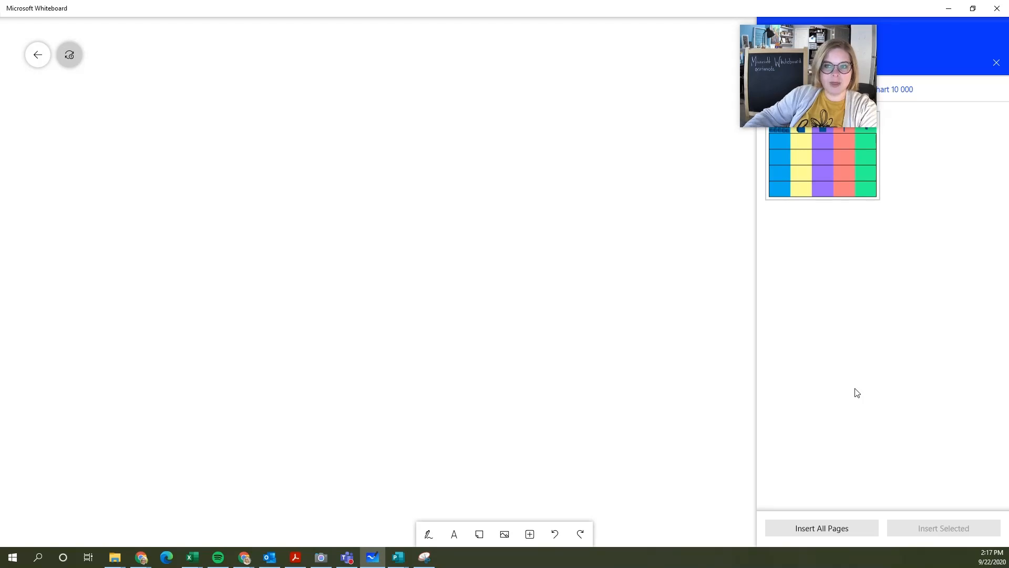
pyautogui.click(819, 173)
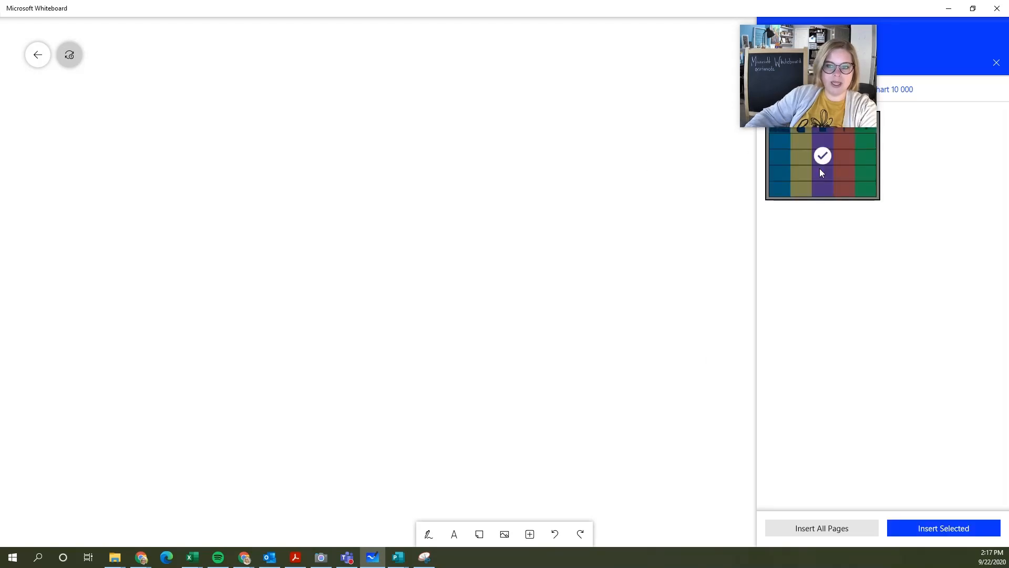
pyautogui.click(908, 531)
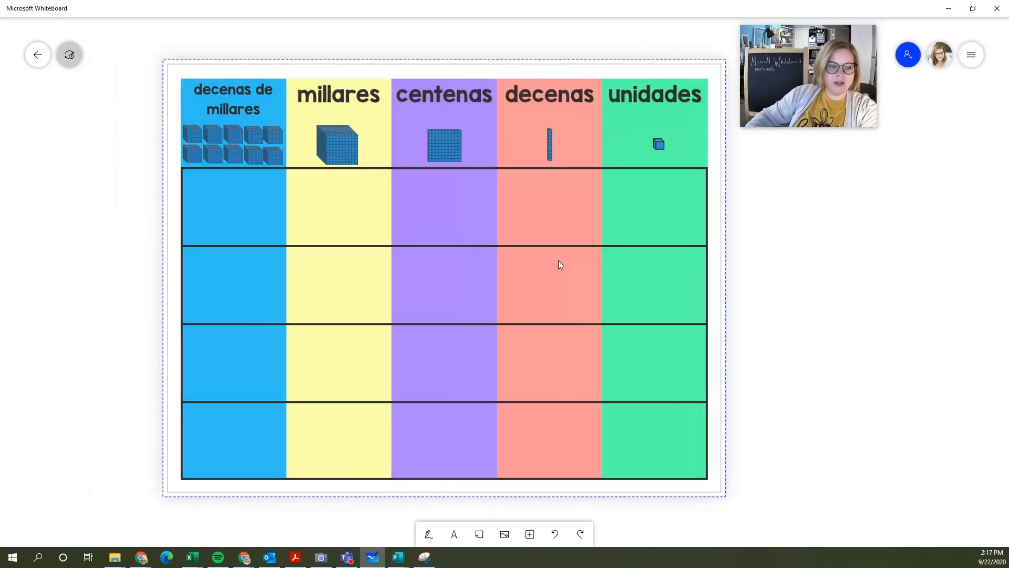
# - Reposition the place value chart on the board, leaving it near the middle with empty space above and beside it
pyautogui.moveTo(558, 260); pyautogui.dragTo(633, 266)
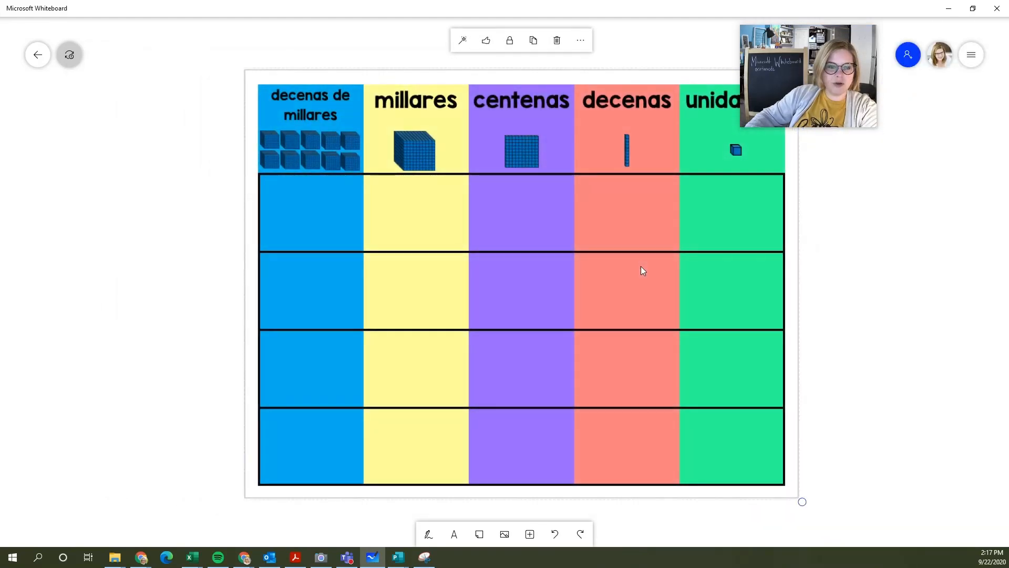
pyautogui.click(837, 263)
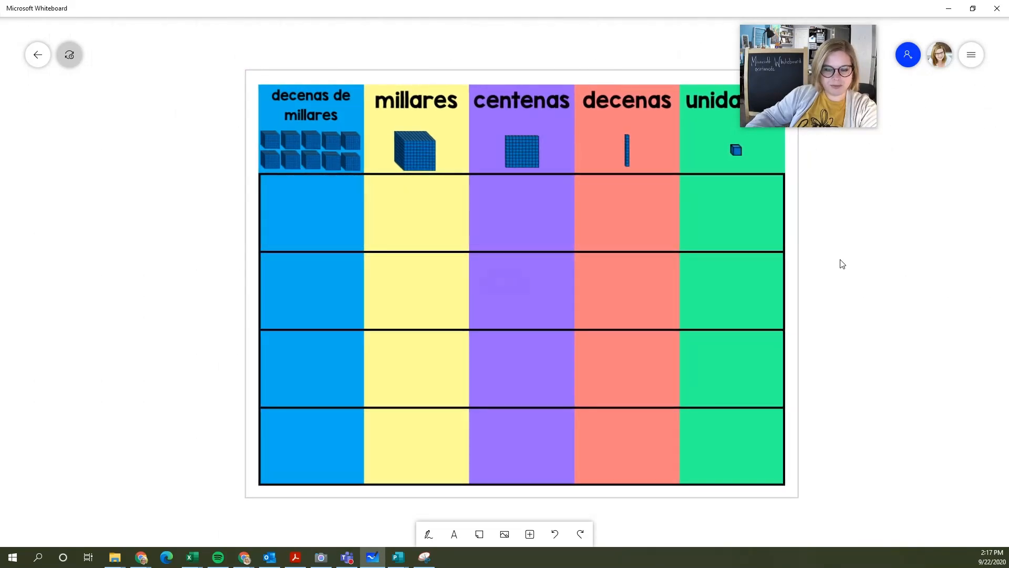
pyautogui.scroll(-3, 837, 263)
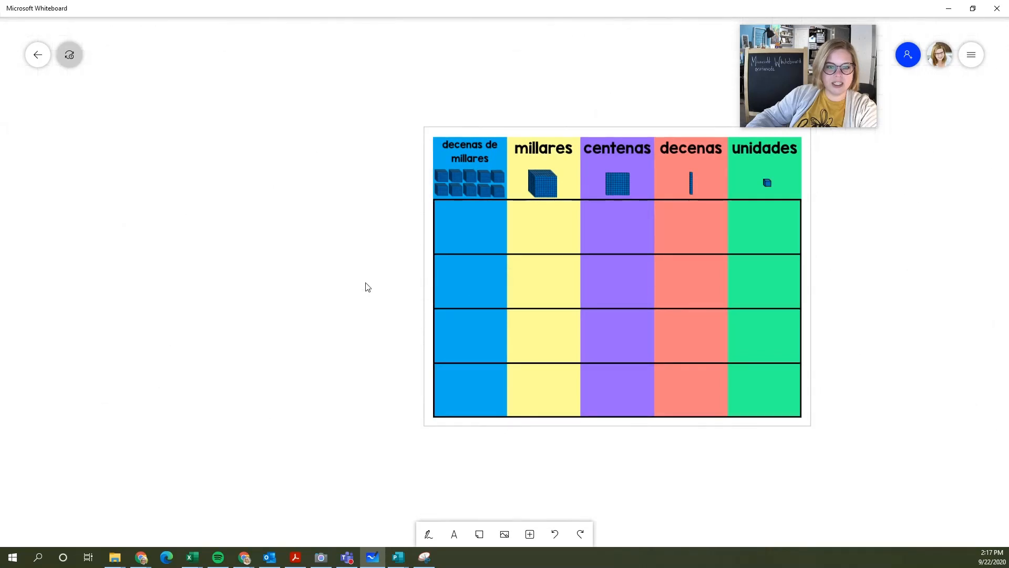
pyautogui.moveTo(365, 286); pyautogui.dragTo(301, 320)
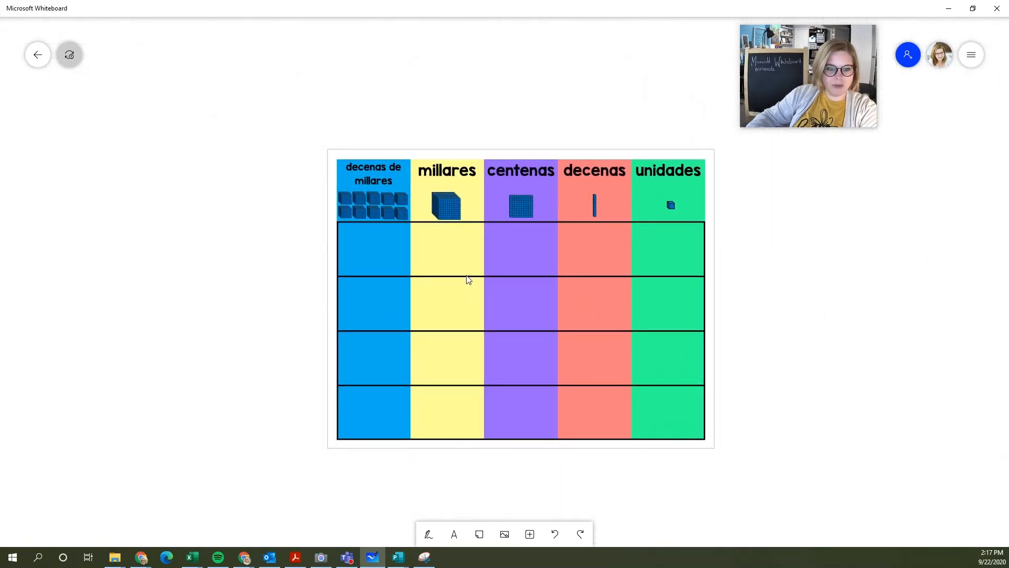
pyautogui.moveTo(468, 279); pyautogui.dragTo(227, 305)
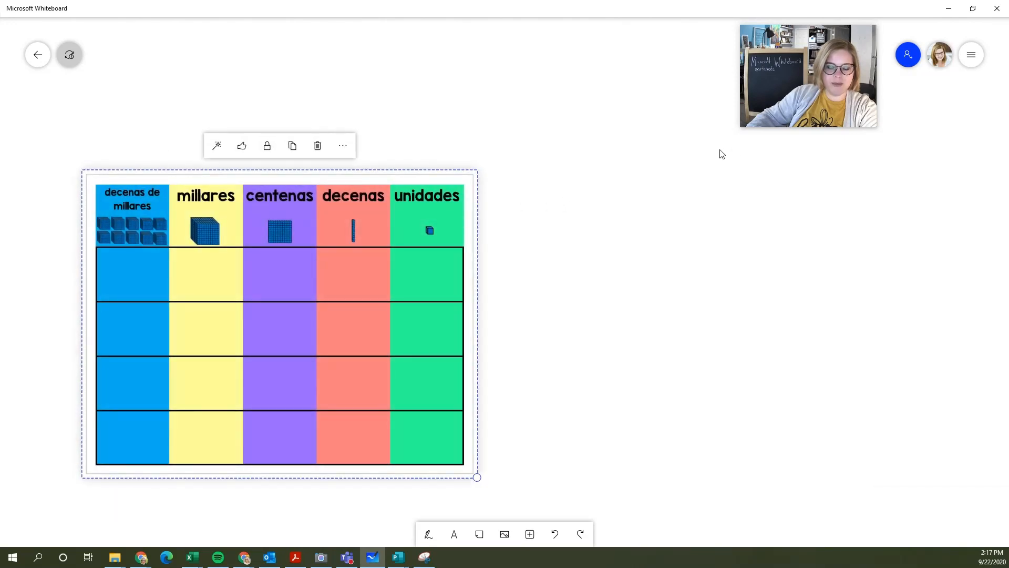
pyautogui.click(780, 151)
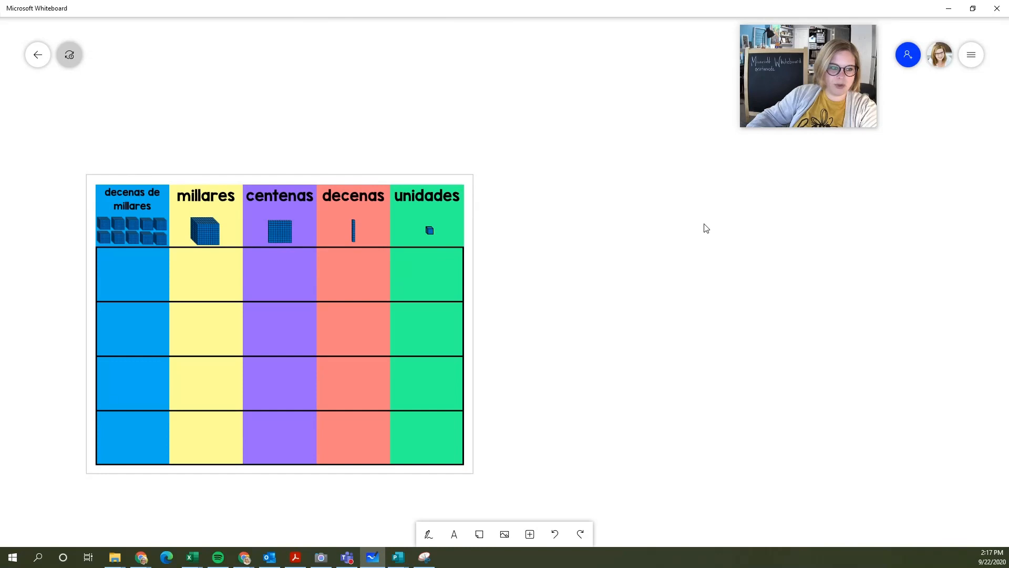
pyautogui.moveTo(372, 254); pyautogui.dragTo(571, 229)
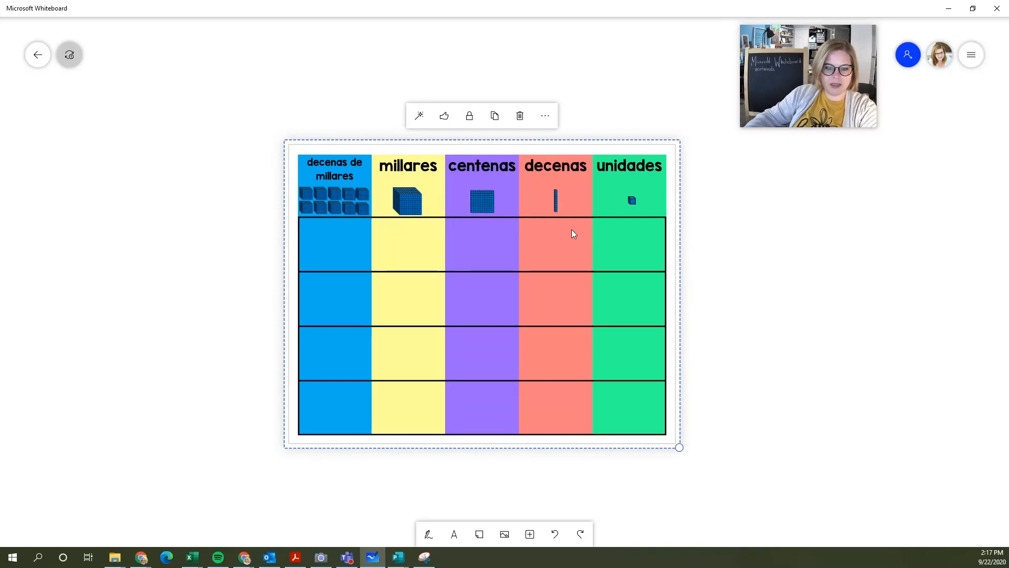
pyautogui.moveTo(499, 285); pyautogui.dragTo(539, 329)
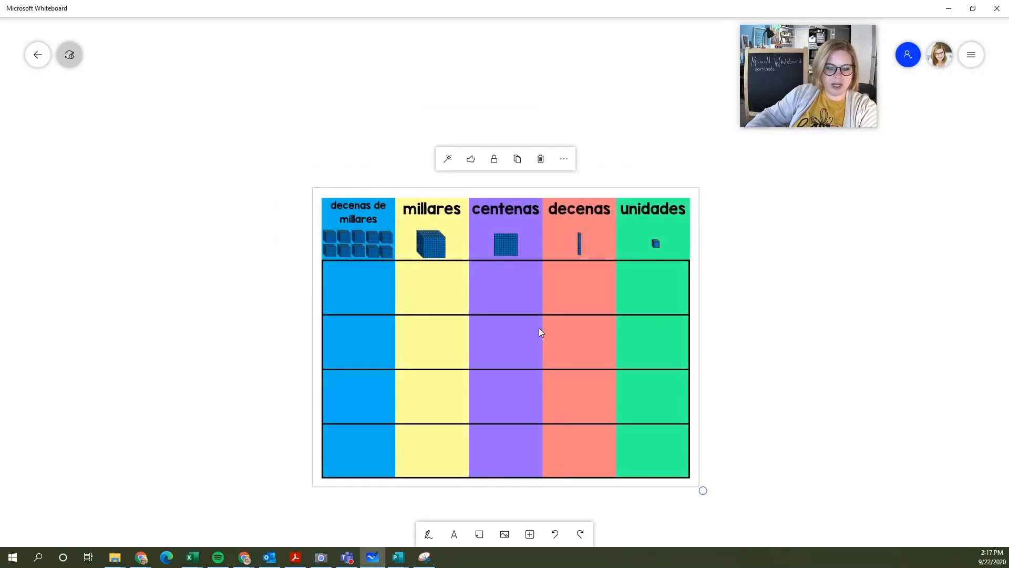
pyautogui.click(250, 305)
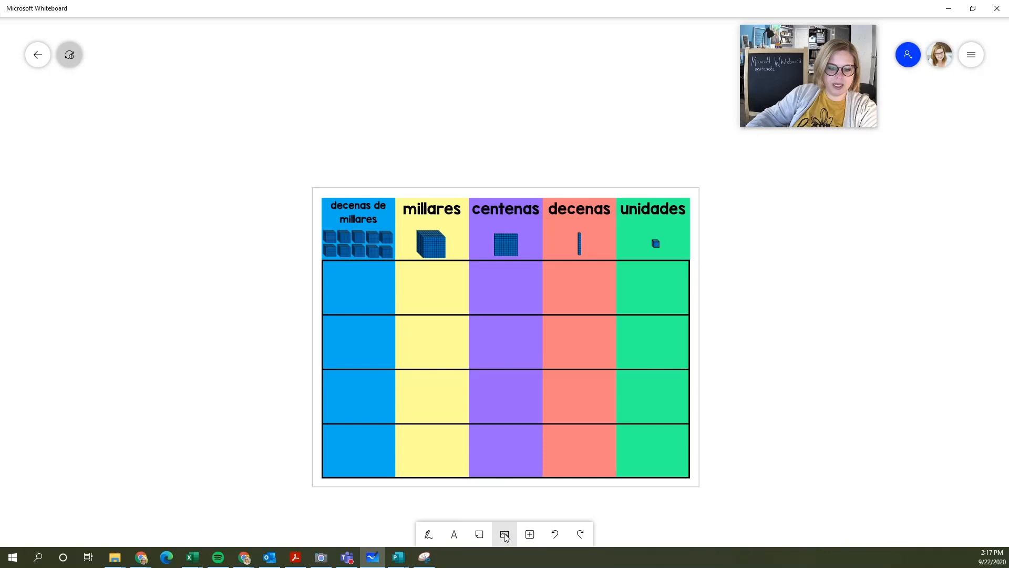
# - Handwrite the number 13,217 with the blue pen above the place value chart
pyautogui.click(527, 534)
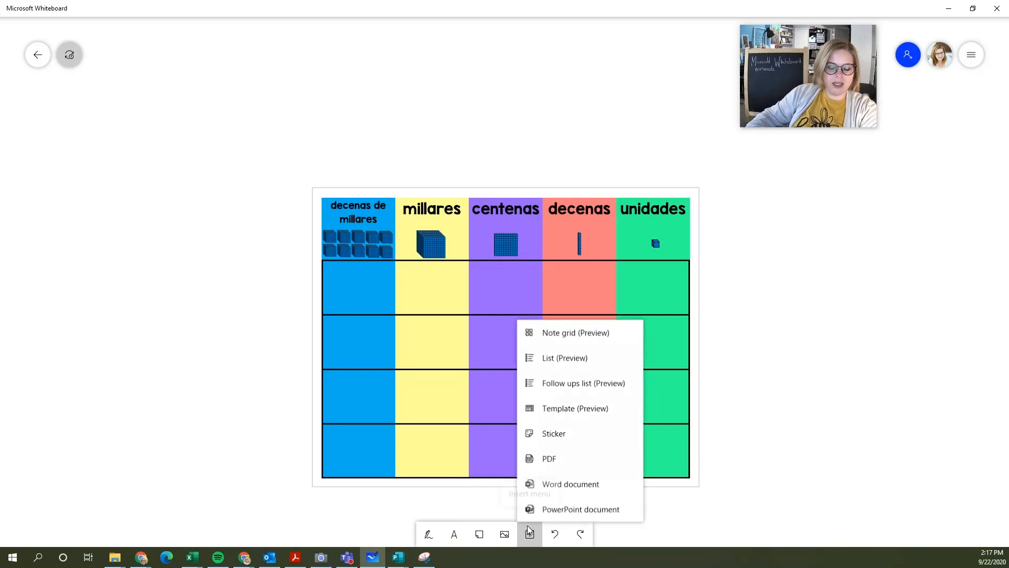
pyautogui.click(429, 534)
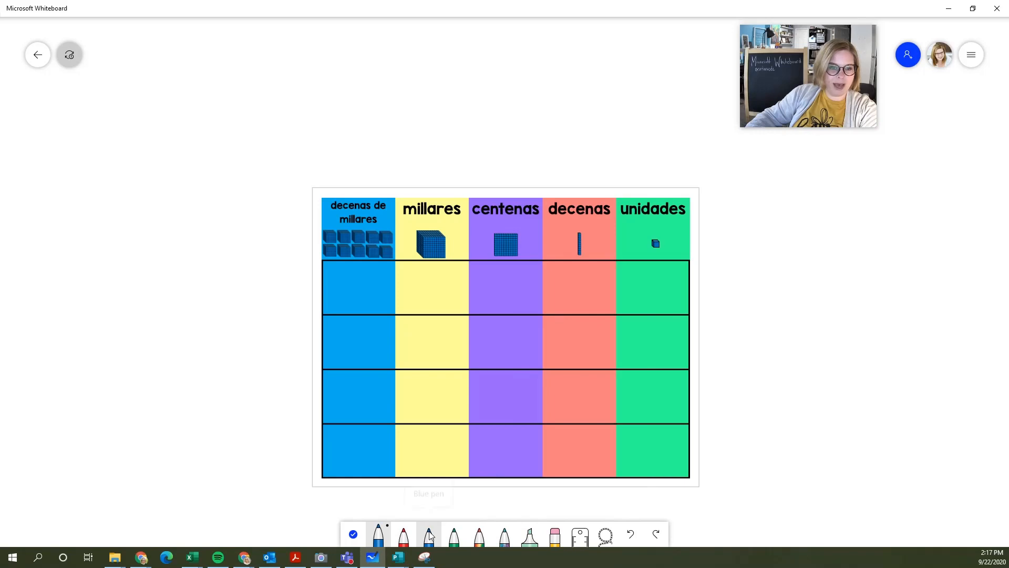
pyautogui.click(385, 539)
pyautogui.moveTo(208, 87)
pyautogui.mouseDown()
pyautogui.moveTo(205, 126)
pyautogui.moveTo(234, 103)
pyautogui.moveTo(267, 125)
pyautogui.mouseUp()
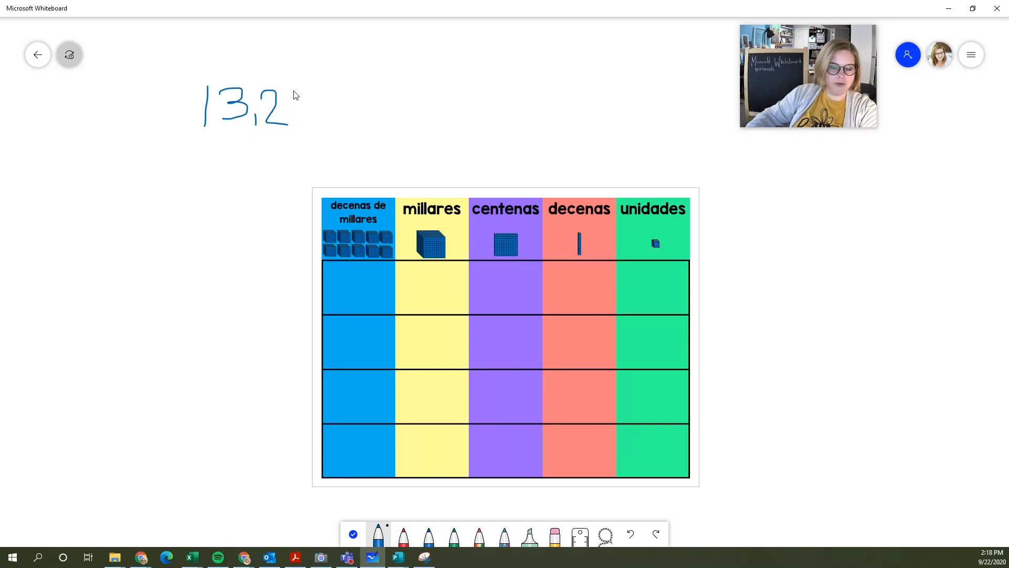
pyautogui.moveTo(294, 90); pyautogui.dragTo(295, 125)
pyautogui.moveTo(298, 87); pyautogui.dragTo(319, 124)
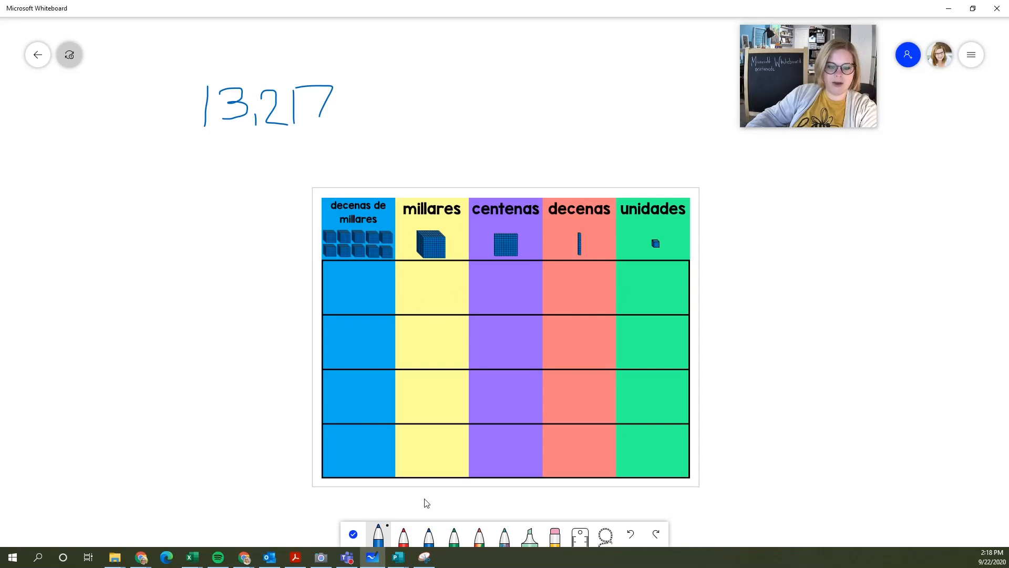
# - Handwrite the number 22,712 with the green pen beside the blue 13,217
pyautogui.click(454, 535)
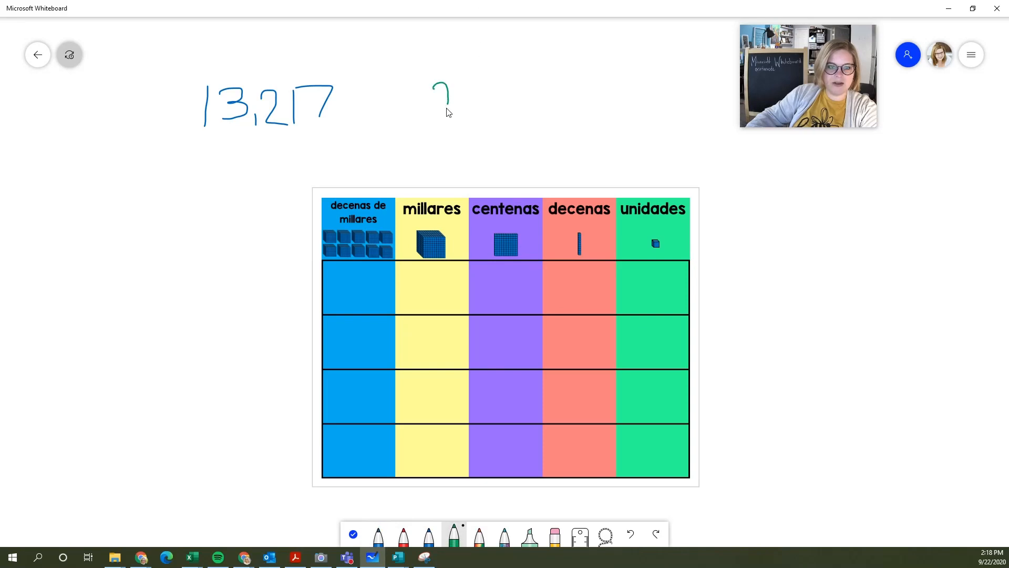
pyautogui.moveTo(447, 108); pyautogui.dragTo(461, 125)
pyautogui.moveTo(459, 88); pyautogui.dragTo(484, 122)
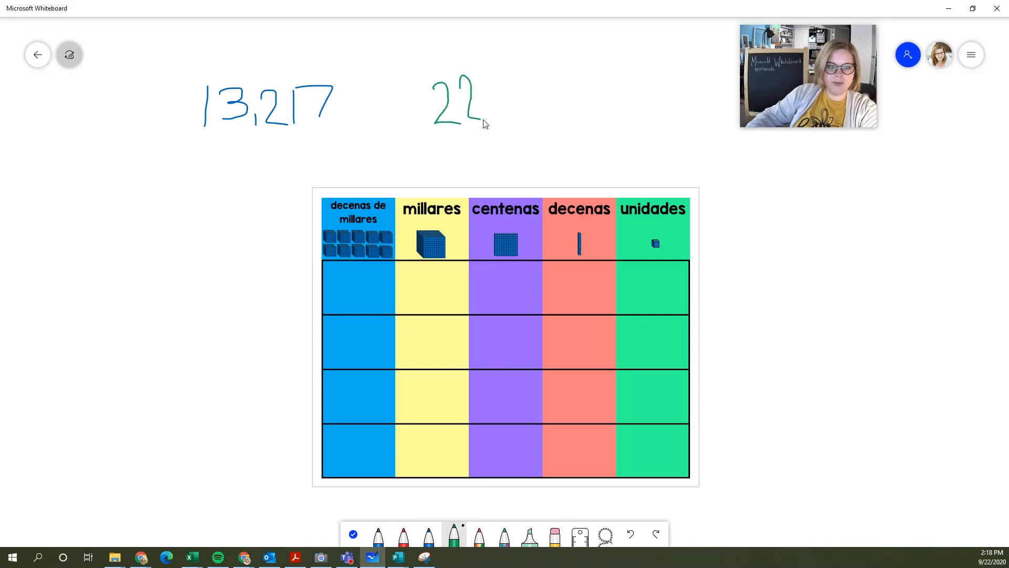
pyautogui.moveTo(492, 79)
pyautogui.mouseDown()
pyautogui.moveTo(513, 82)
pyautogui.moveTo(509, 130)
pyautogui.mouseUp()
pyautogui.moveTo(527, 84)
pyautogui.mouseDown()
pyautogui.moveTo(532, 120)
pyautogui.moveTo(582, 126)
pyautogui.mouseUp()
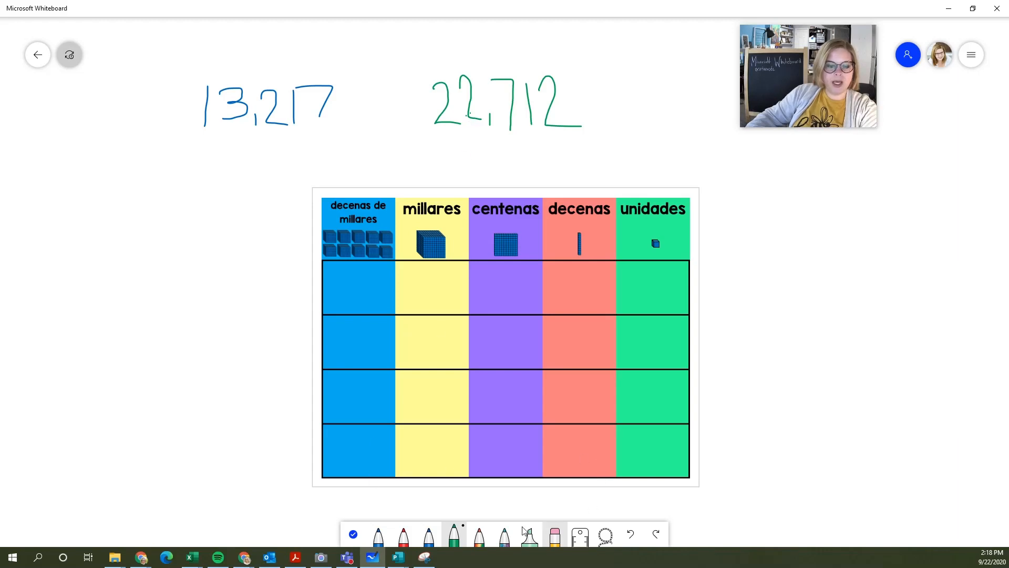
# - Stop inking, add the typed text 13,217 beside the chart under the handwritten number, and enlarge it
pyautogui.click(353, 535)
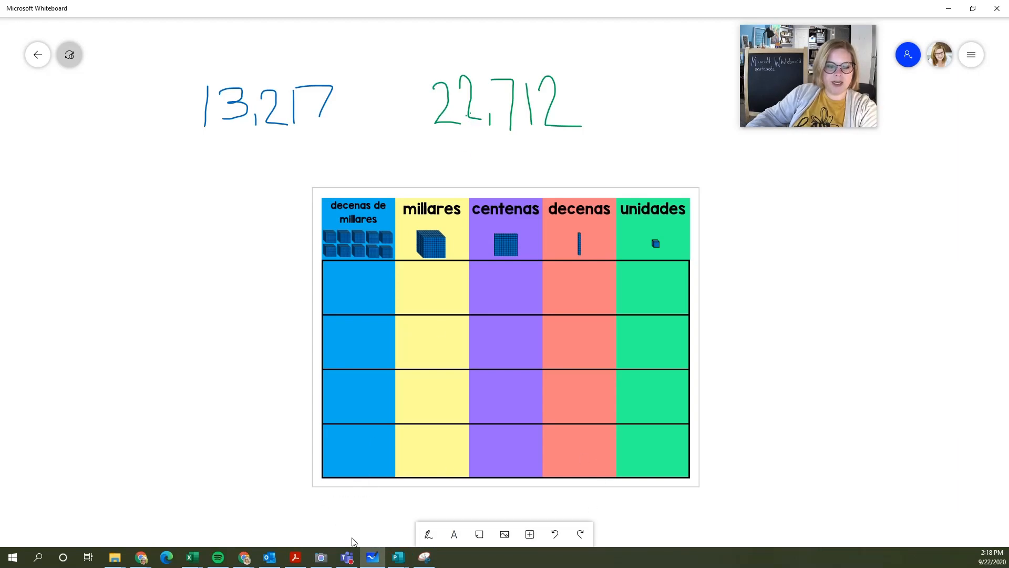
pyautogui.click(452, 534)
pyautogui.moveTo(519, 273); pyautogui.dragTo(227, 205)
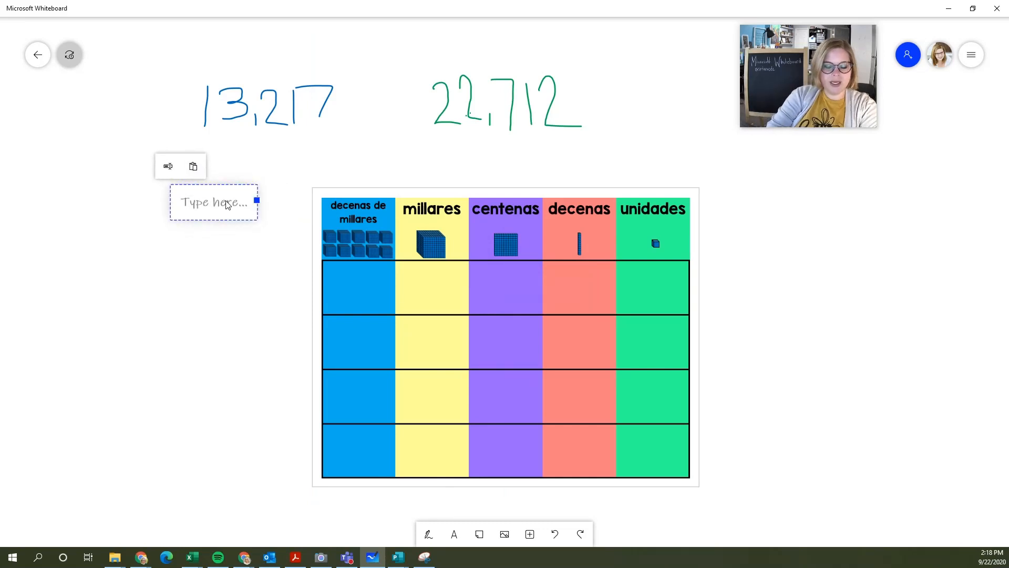
pyautogui.write('13,217')
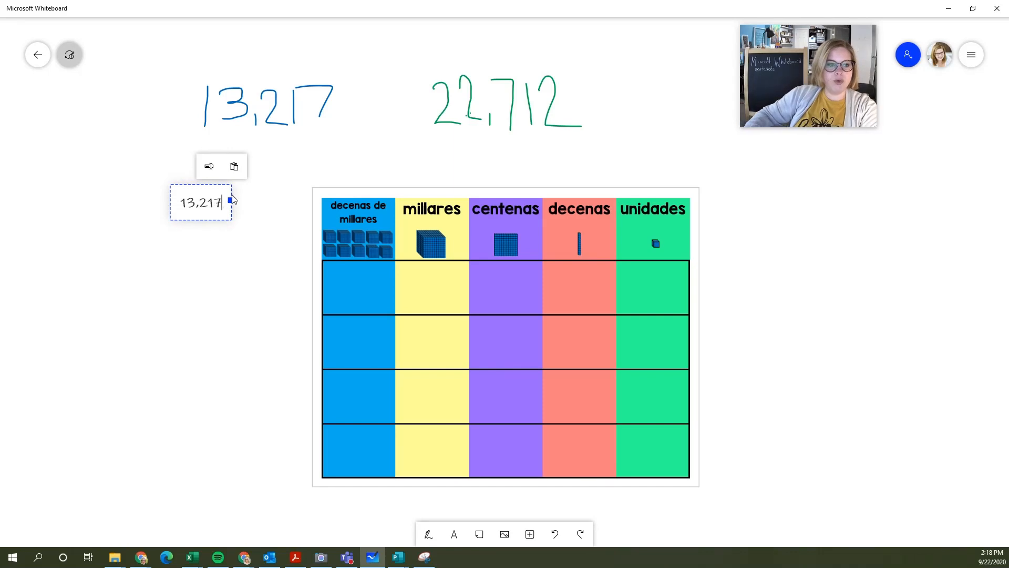
pyautogui.moveTo(230, 200); pyautogui.dragTo(292, 246)
pyautogui.click(250, 236)
pyautogui.click(232, 244)
pyautogui.click(234, 214)
pyautogui.moveTo(221, 216); pyautogui.dragTo(228, 201)
pyautogui.click(213, 266)
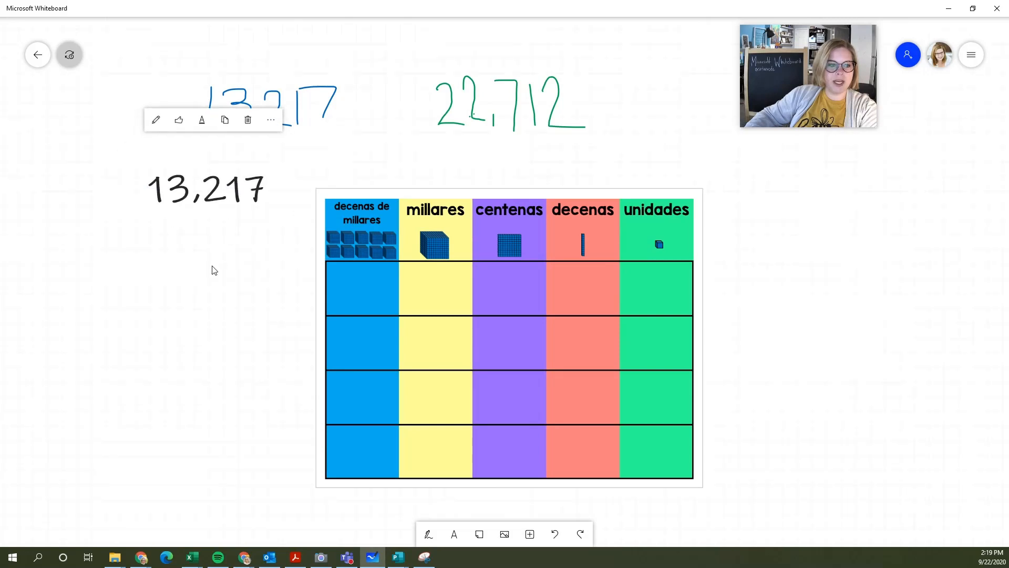
# - Add the typed text 22,712 in an enlarged text box beneath the typed 13,217 beside the place value chart
pyautogui.click(462, 534)
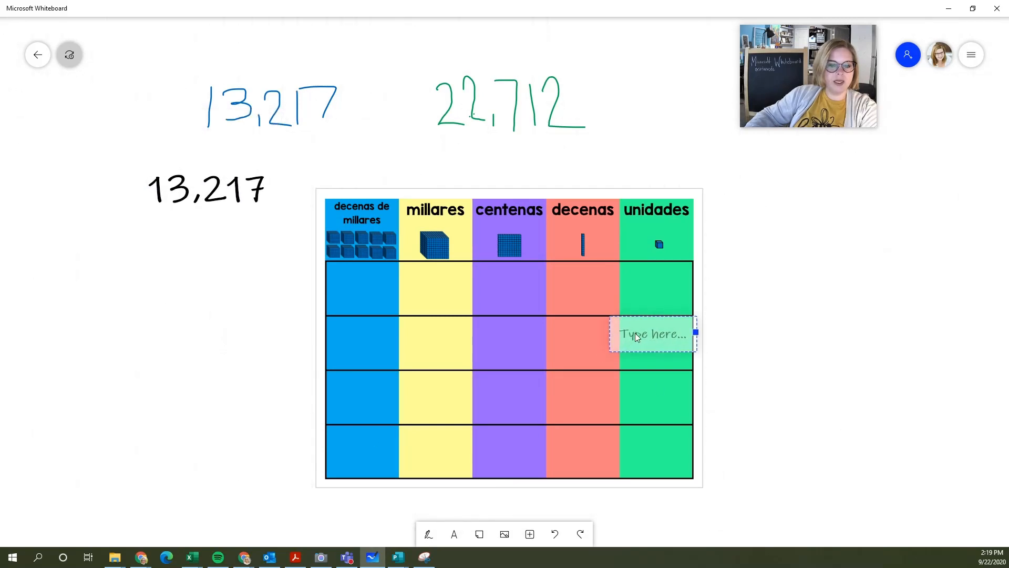
pyautogui.moveTo(634, 333); pyautogui.dragTo(173, 251)
pyautogui.click(215, 269)
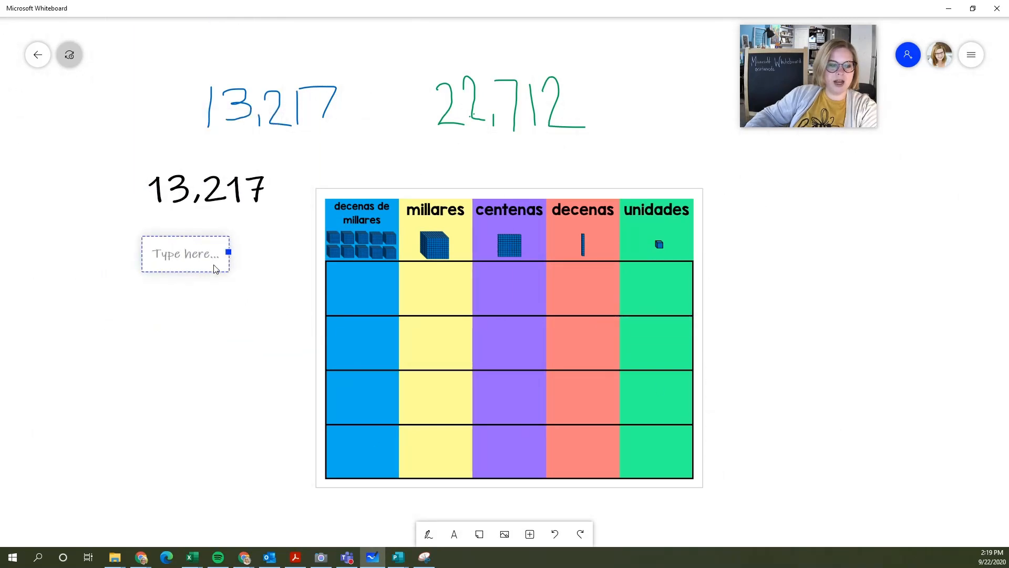
pyautogui.moveTo(229, 272); pyautogui.dragTo(263, 284)
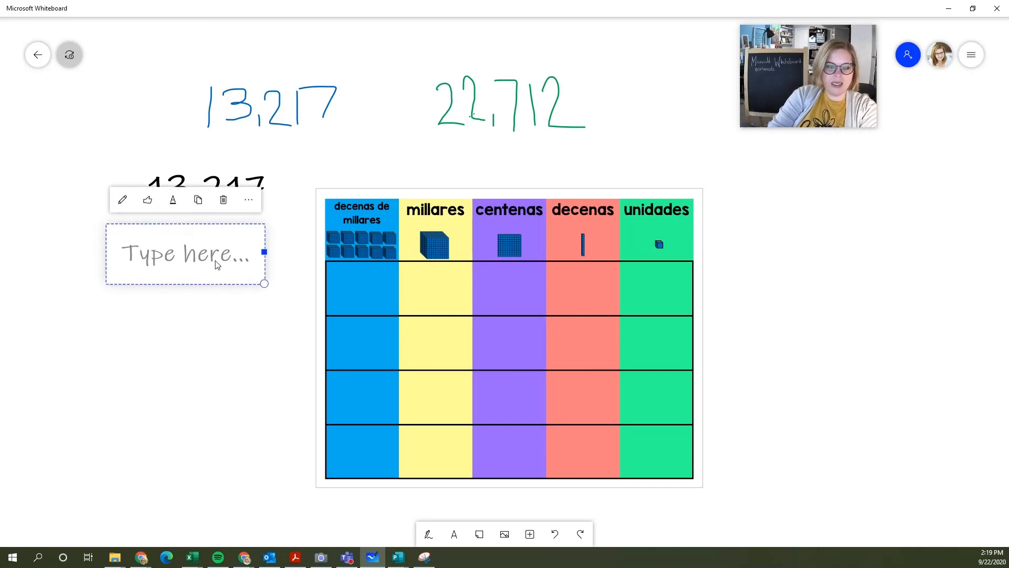
pyautogui.click(213, 257)
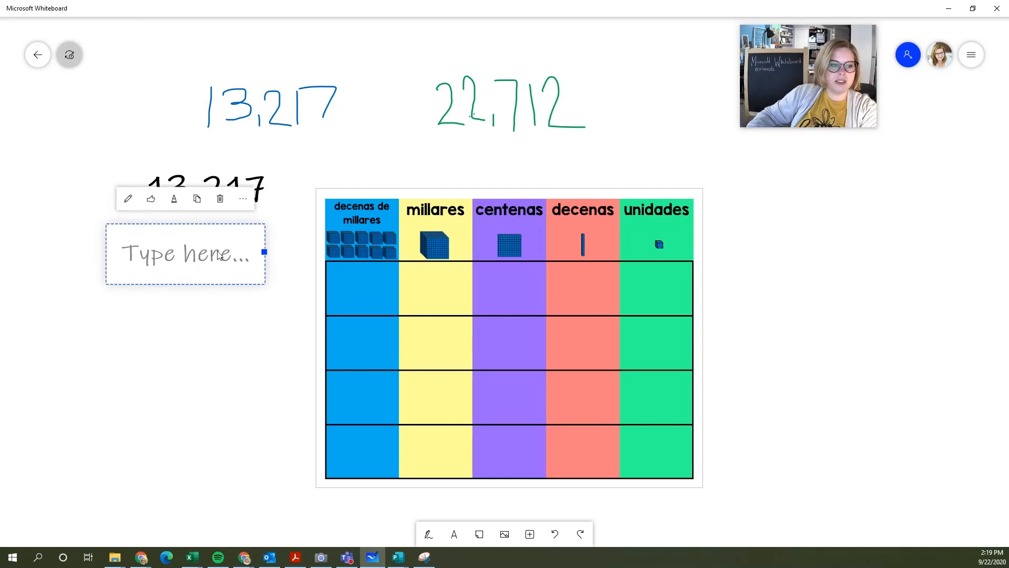
pyautogui.write('2')
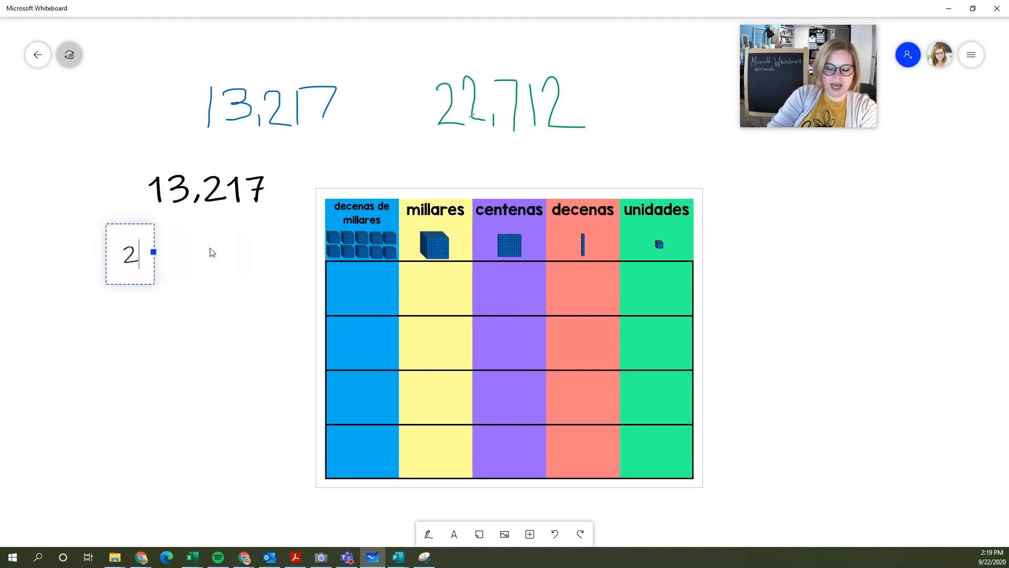
pyautogui.write('2,')
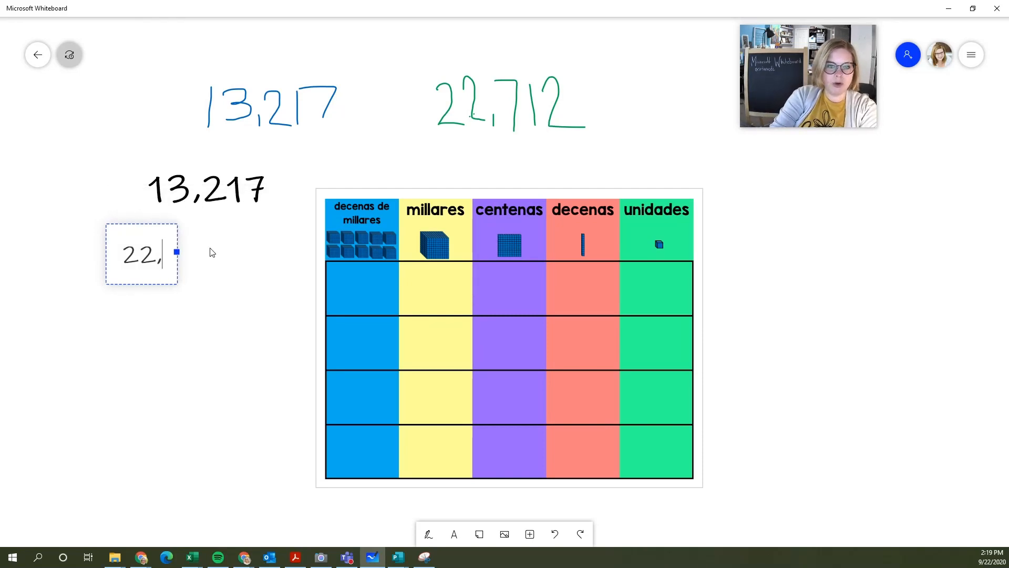
pyautogui.write('712')
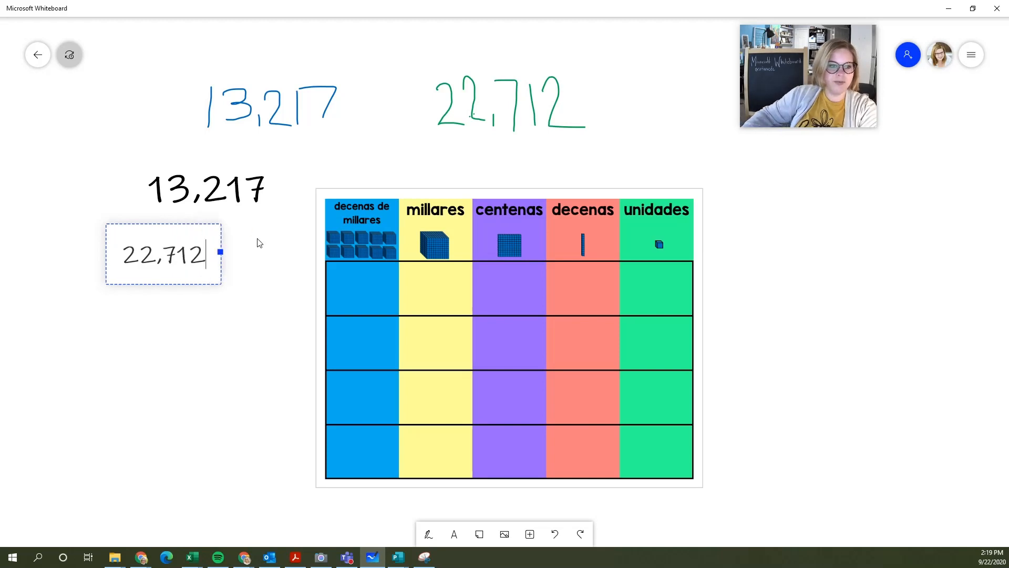
# - Enlarge the typed 22,712 and line it up directly under the typed 13,217
pyautogui.click(219, 284)
pyautogui.moveTo(219, 284); pyautogui.dragTo(239, 294)
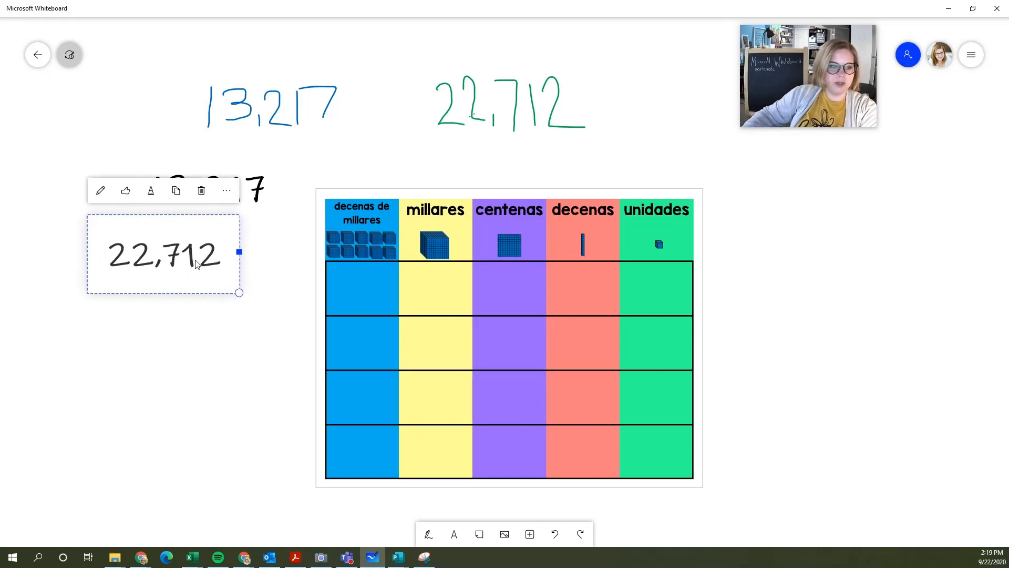
pyautogui.moveTo(193, 257); pyautogui.dragTo(238, 257)
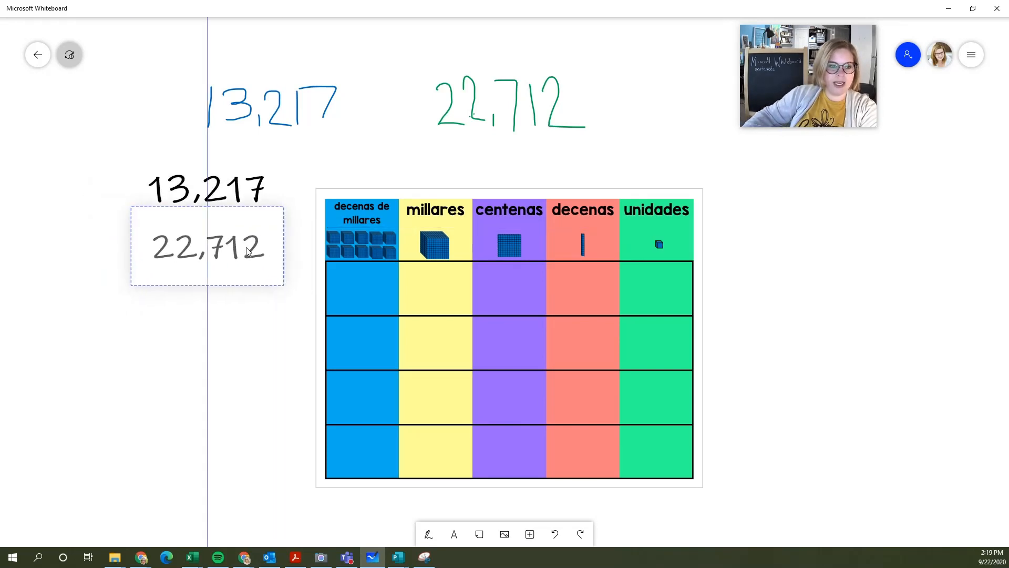
pyautogui.click(232, 315)
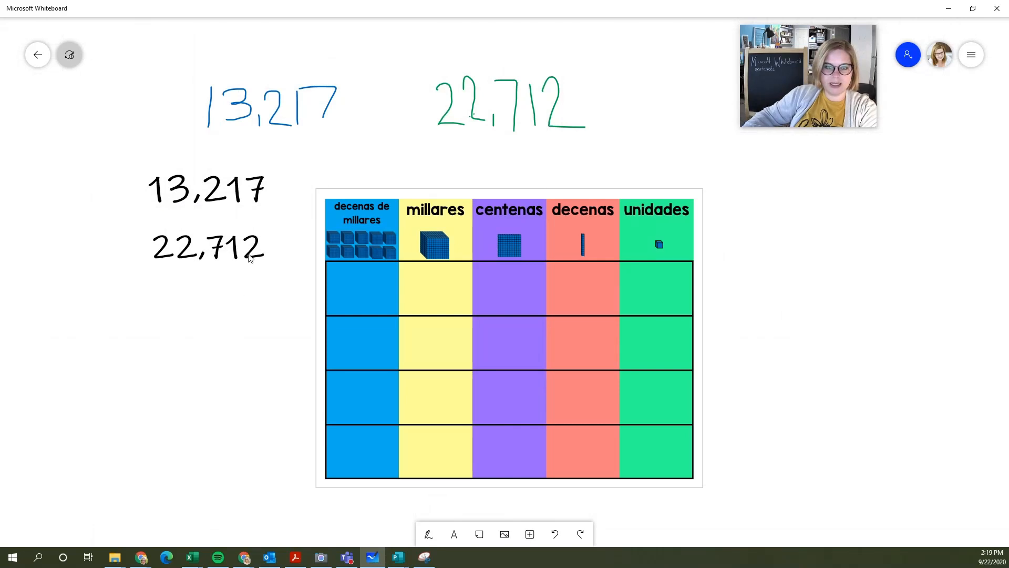
# - Rearrange the typed numbers beside the chart, moving each below the other, and finish with 13,217 above 22,712
pyautogui.moveTo(179, 73); pyautogui.dragTo(196, 88)
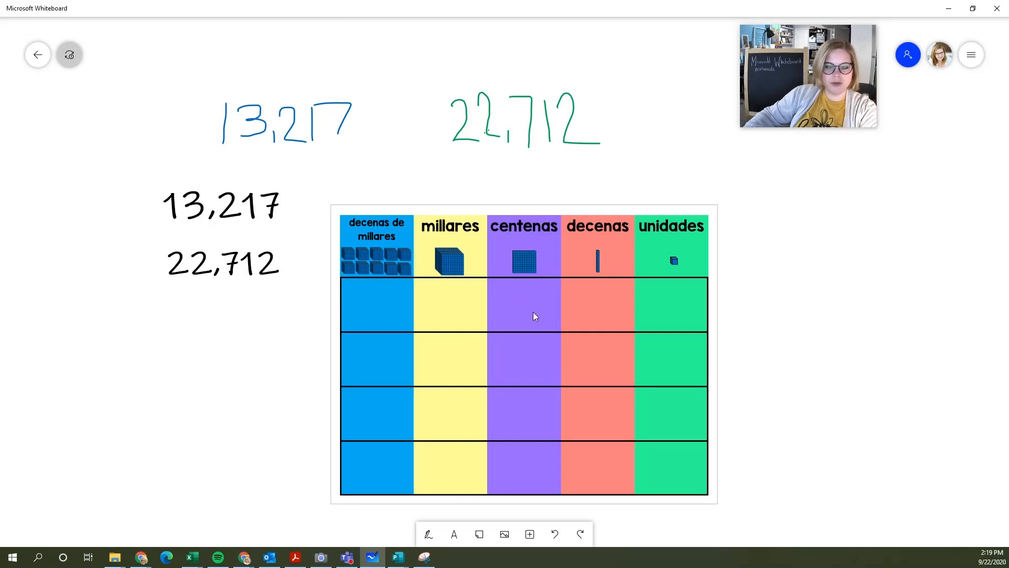
pyautogui.moveTo(231, 264); pyautogui.dragTo(241, 310)
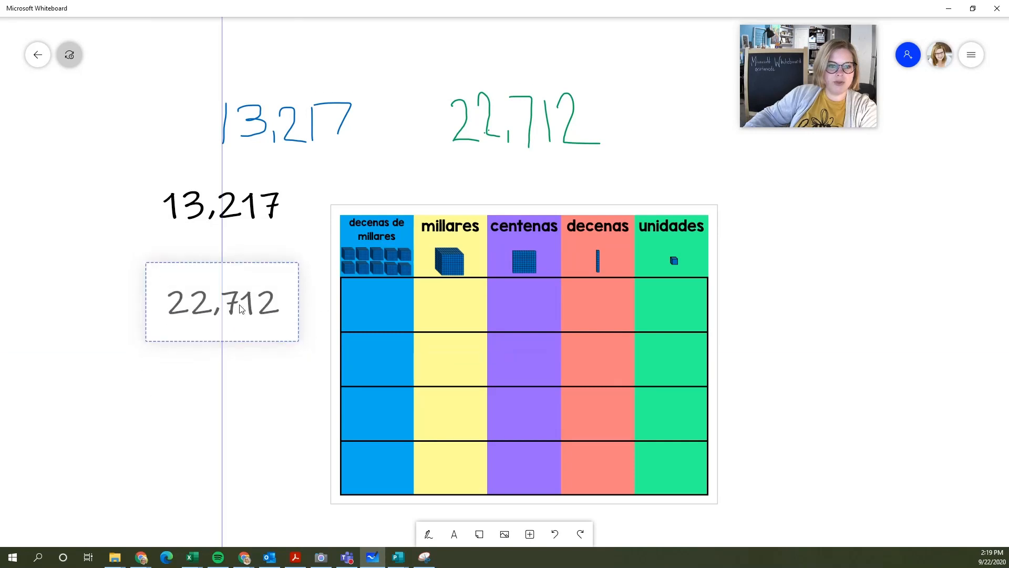
pyautogui.moveTo(232, 232); pyautogui.dragTo(238, 421)
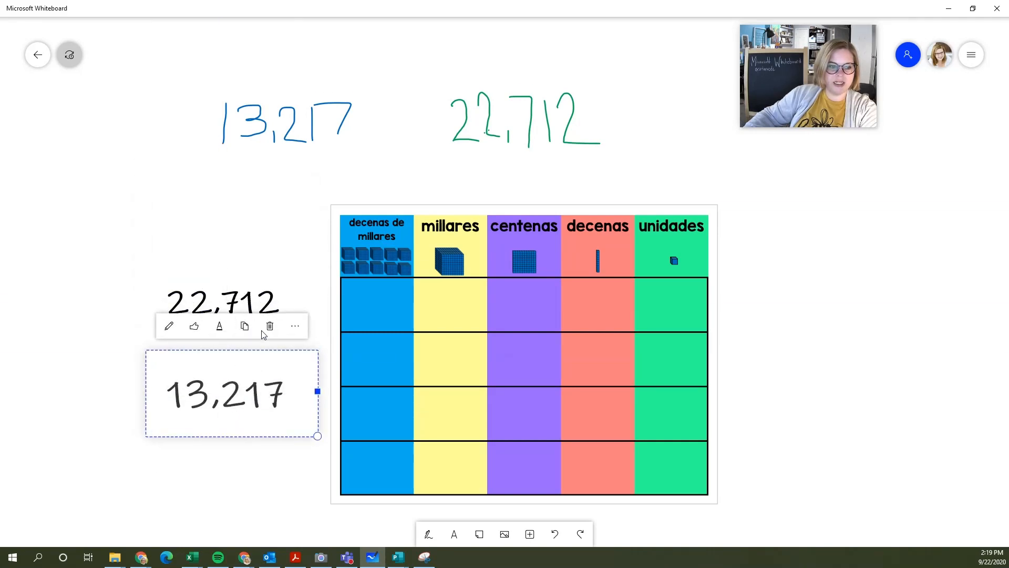
pyautogui.click(229, 304)
pyautogui.moveTo(230, 304); pyautogui.dragTo(250, 460)
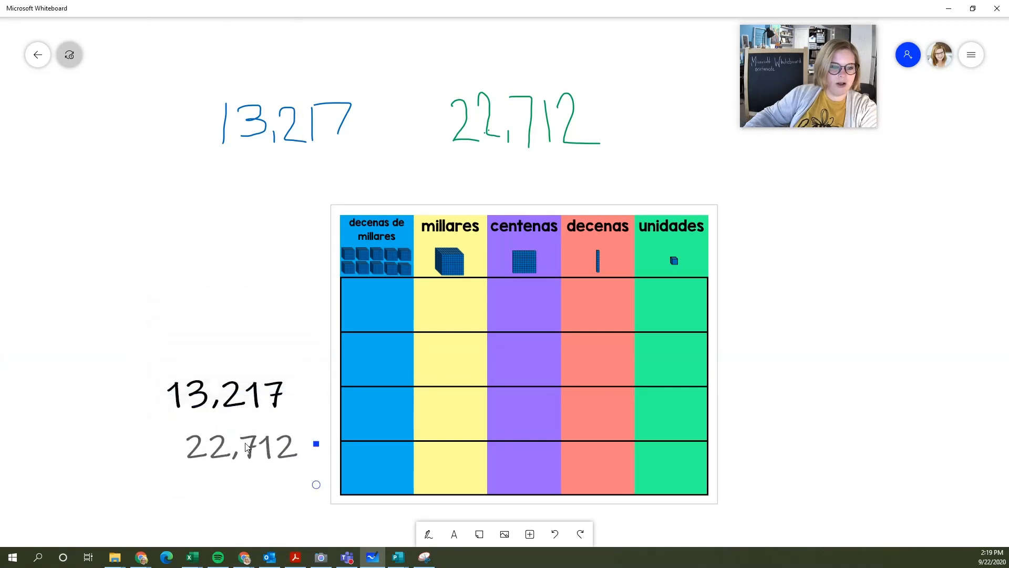
pyautogui.click(235, 400)
pyautogui.moveTo(235, 393); pyautogui.dragTo(235, 254)
pyautogui.moveTo(232, 463); pyautogui.dragTo(218, 338)
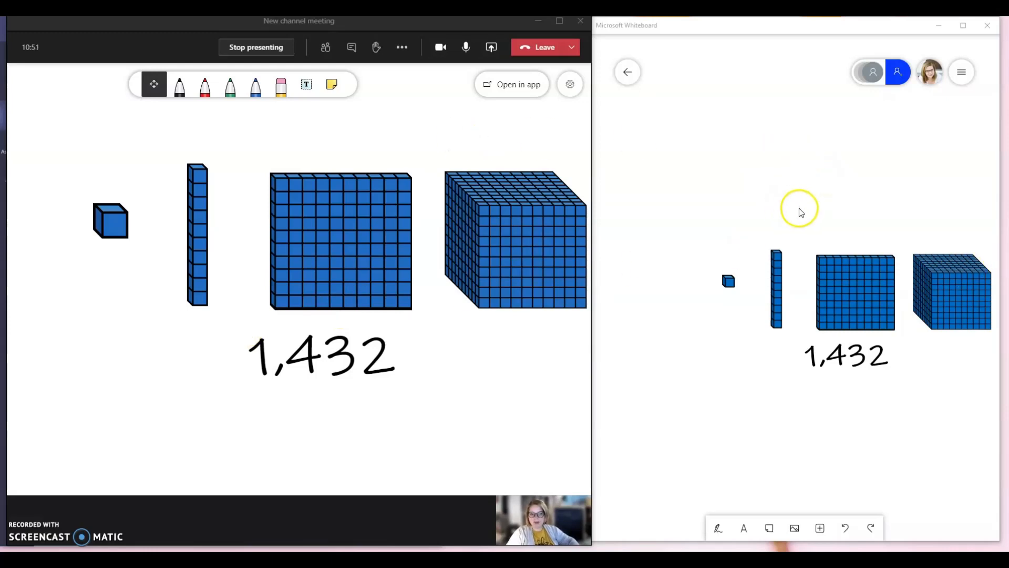
# - Nudge the hundred flat in the Whiteboard app and the ten rod on the Teams meeting whiteboard
pyautogui.click(474, 121)
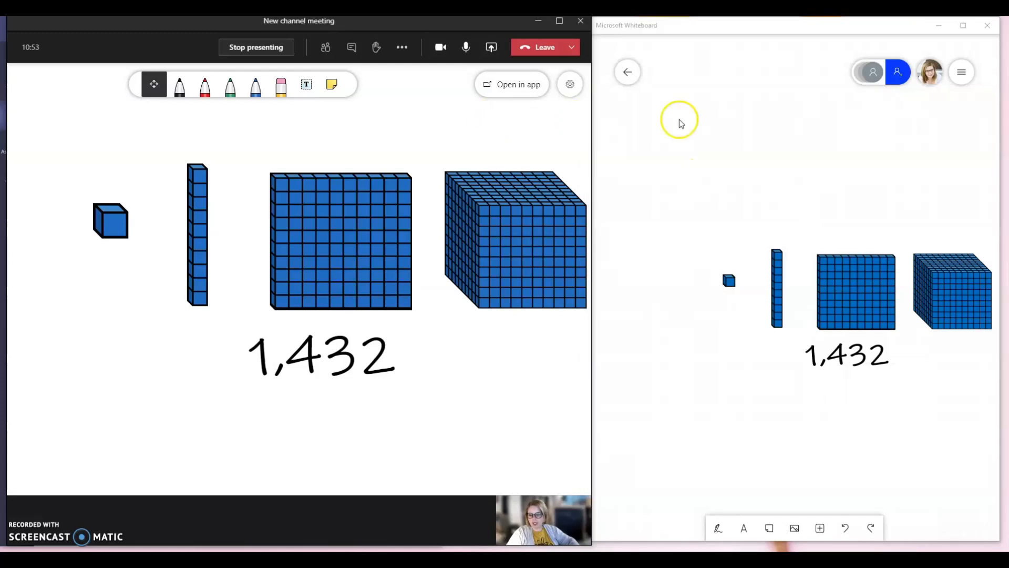
pyautogui.click(781, 155)
pyautogui.moveTo(860, 292)
pyautogui.mouseDown()
pyautogui.moveTo(822, 141)
pyautogui.moveTo(735, 299)
pyautogui.moveTo(737, 316)
pyautogui.moveTo(870, 270)
pyautogui.moveTo(865, 295)
pyautogui.mouseUp()
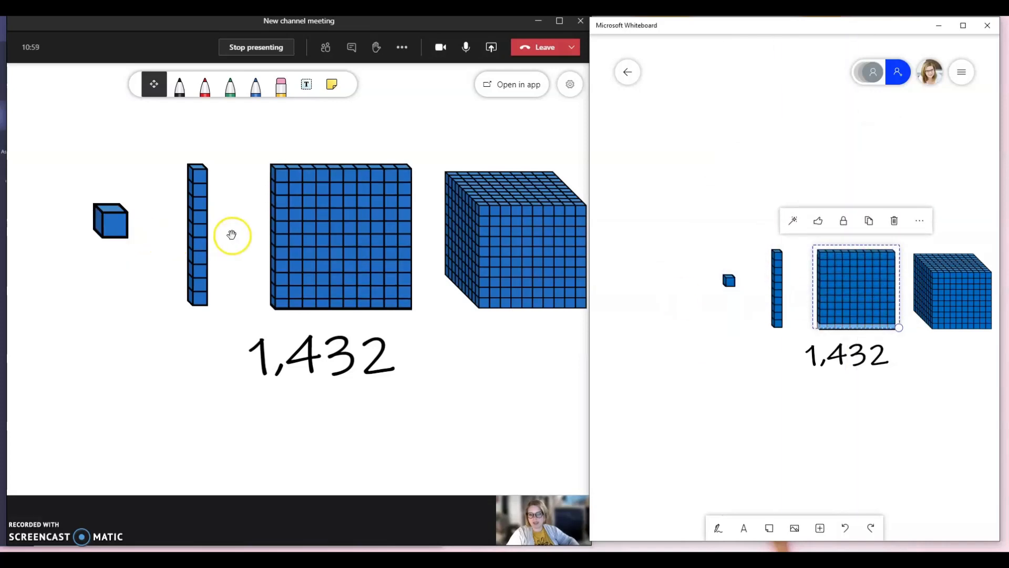
pyautogui.moveTo(198, 243)
pyautogui.mouseDown()
pyautogui.moveTo(141, 318)
pyautogui.moveTo(202, 273)
pyautogui.moveTo(194, 246)
pyautogui.mouseUp()
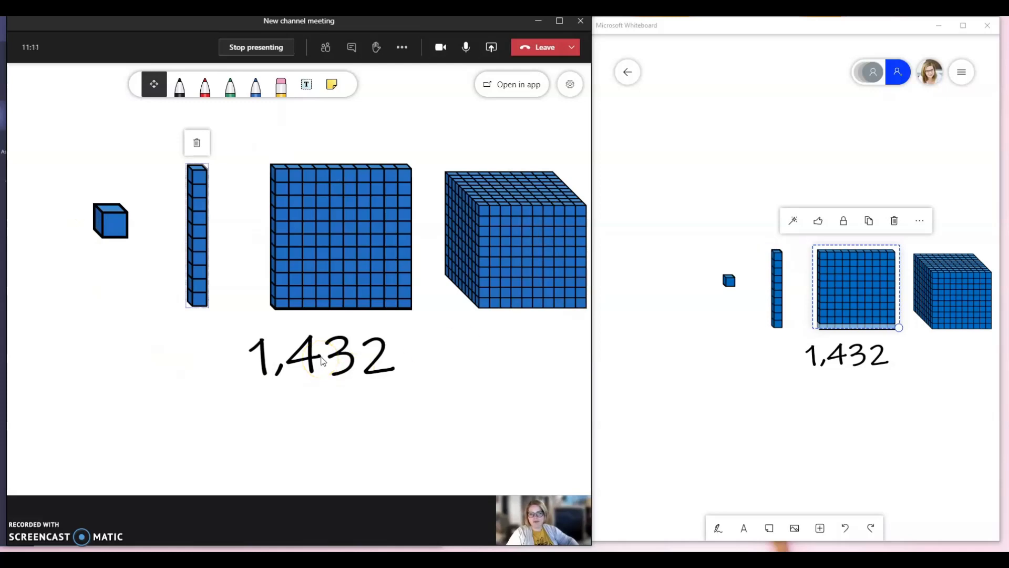
# - Turn off editing for other participants on the Teams meeting whiteboard, and nudge the hundred flat down slightly
pyautogui.click(567, 90)
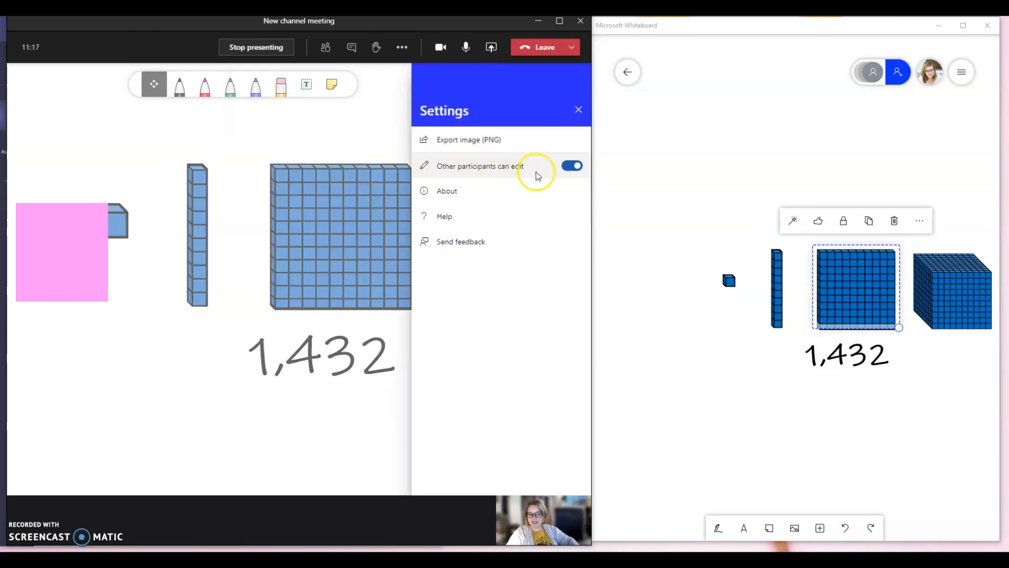
pyautogui.click(568, 166)
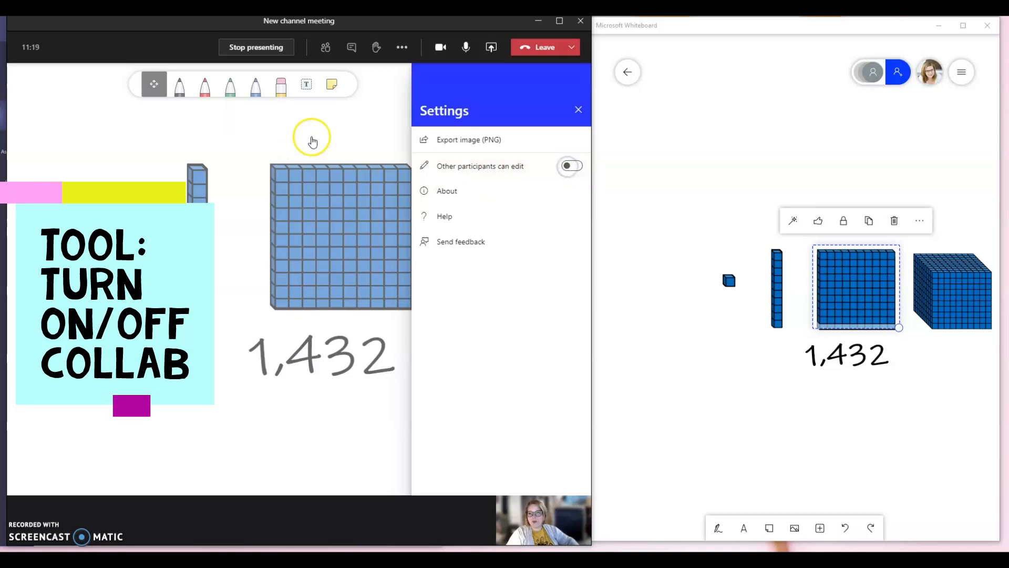
pyautogui.click(316, 132)
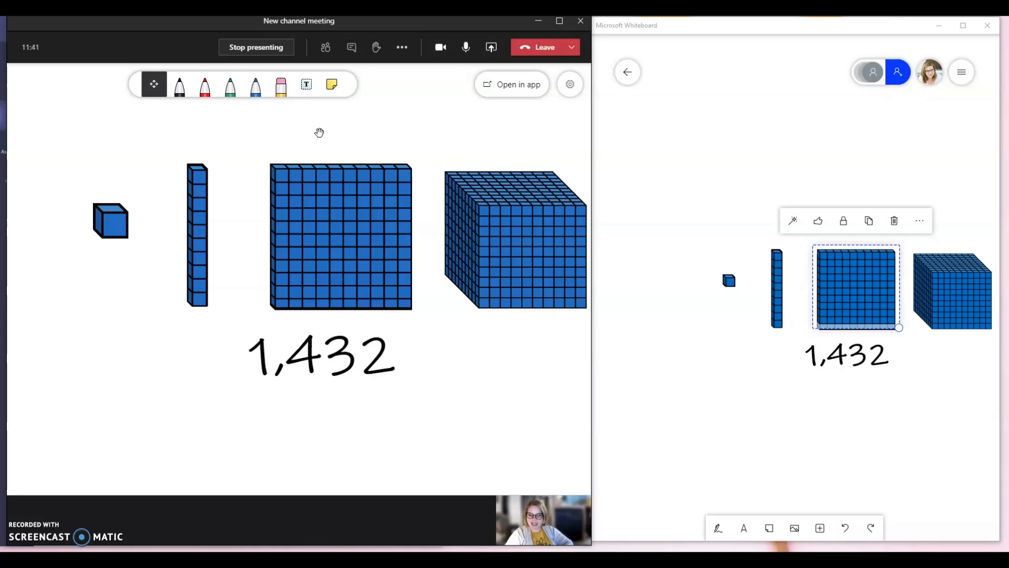
pyautogui.moveTo(368, 226)
pyautogui.mouseDown()
pyautogui.moveTo(377, 194)
pyautogui.moveTo(373, 249)
pyautogui.moveTo(373, 238)
pyautogui.mouseUp()
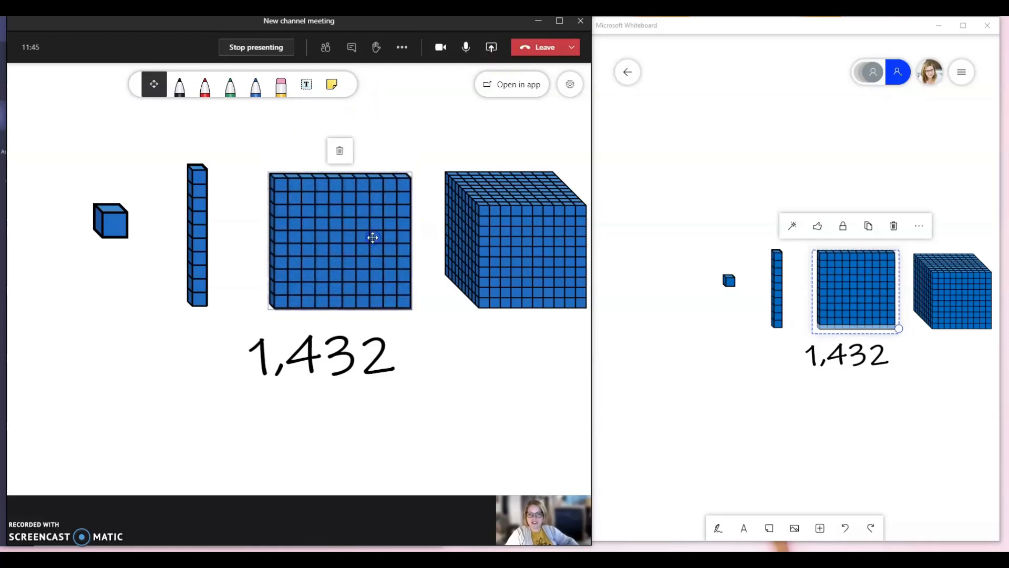
# - Turn editing by other participants back on for the Teams meeting whiteboard and close its settings
pyautogui.click(568, 95)
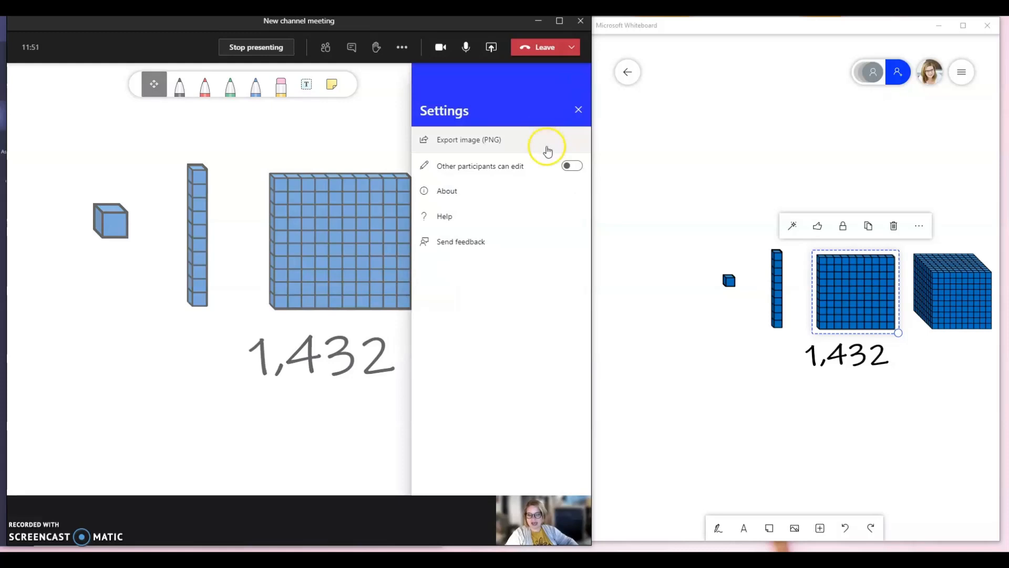
pyautogui.click(573, 167)
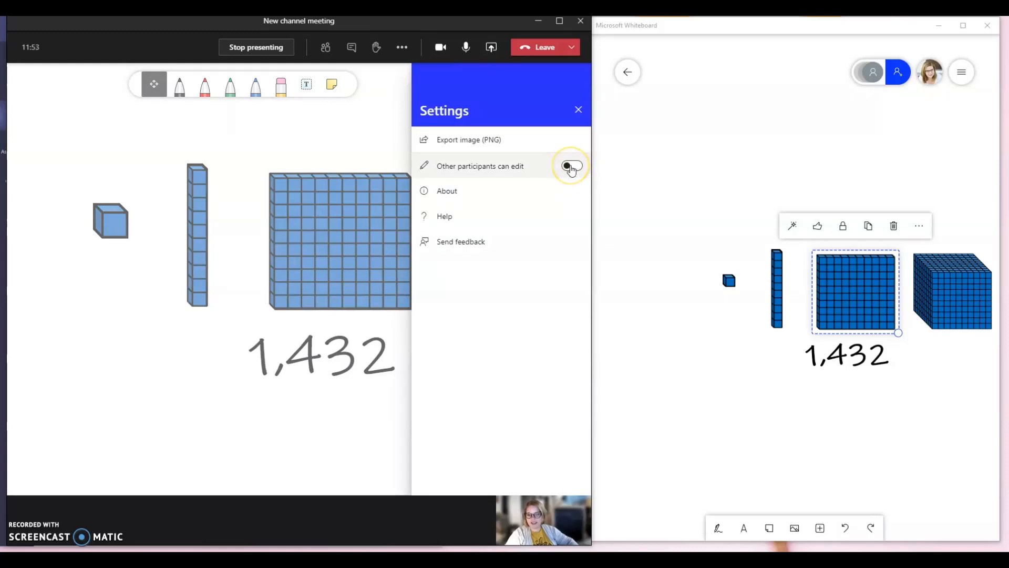
pyautogui.click(571, 167)
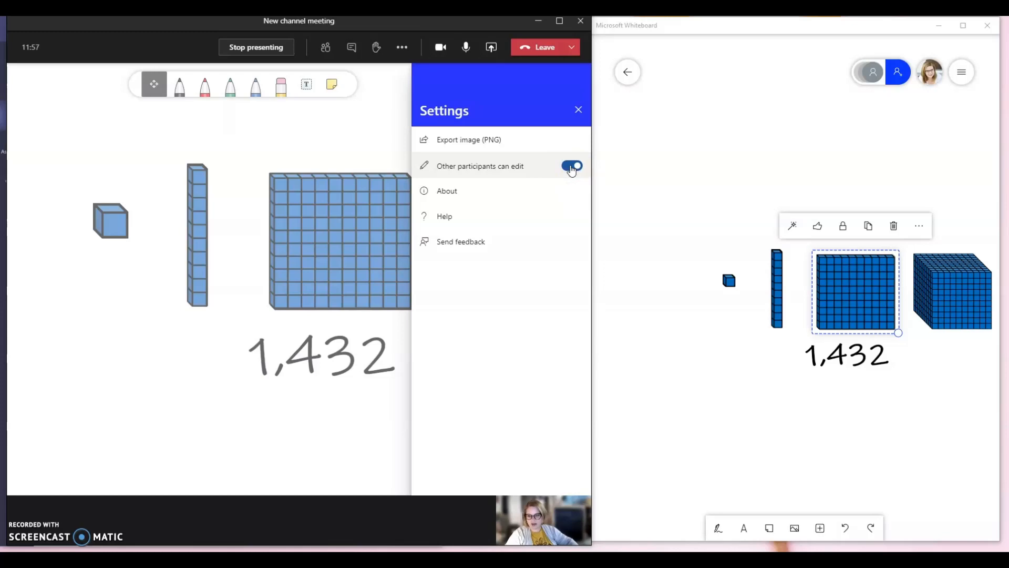
pyautogui.click(578, 109)
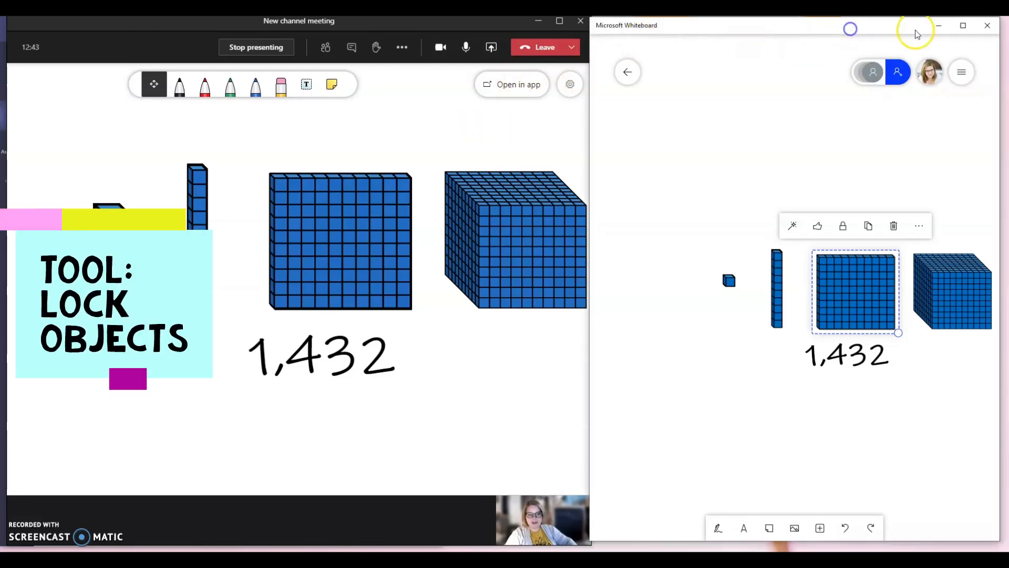
# - Switch to the Whiteboard app, maximize its window, and lock the selected hundred flat
pyautogui.click(963, 25)
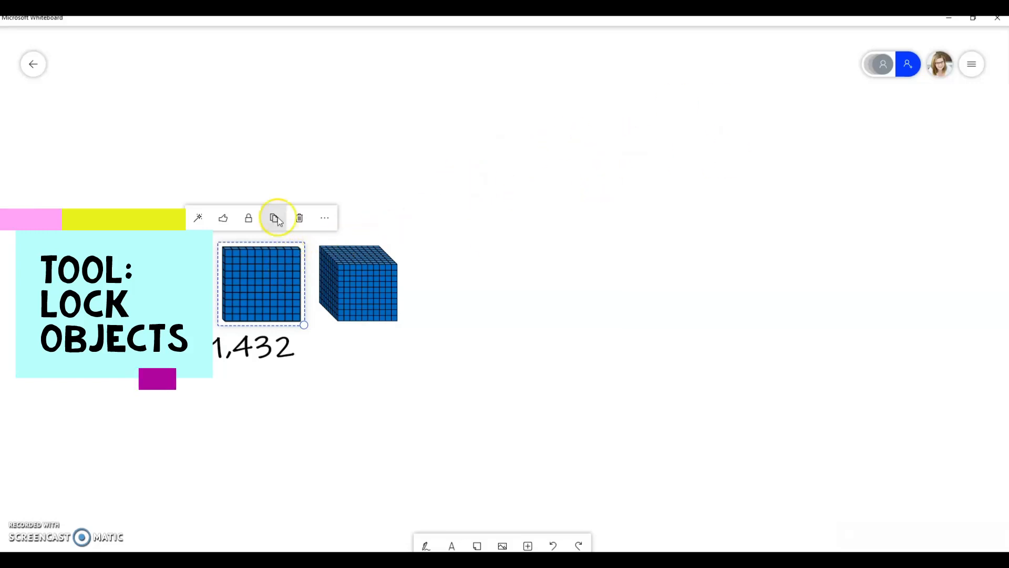
pyautogui.click(248, 218)
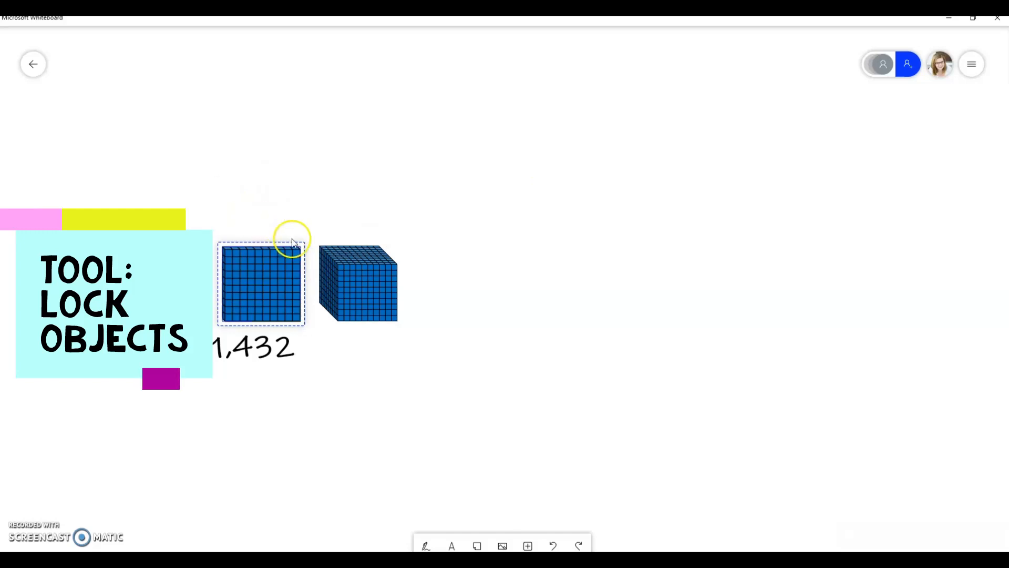
pyautogui.click(302, 205)
# - Move a hundred flat into the empty space beyond the thousand cube, lock it, and try to move it
pyautogui.moveTo(283, 264); pyautogui.dragTo(592, 196)
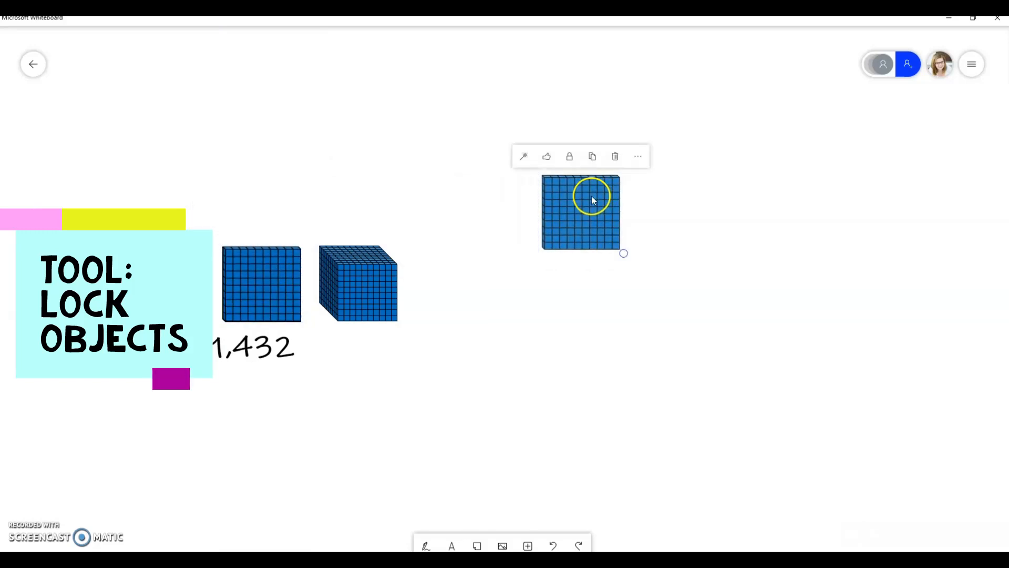
pyautogui.click(569, 153)
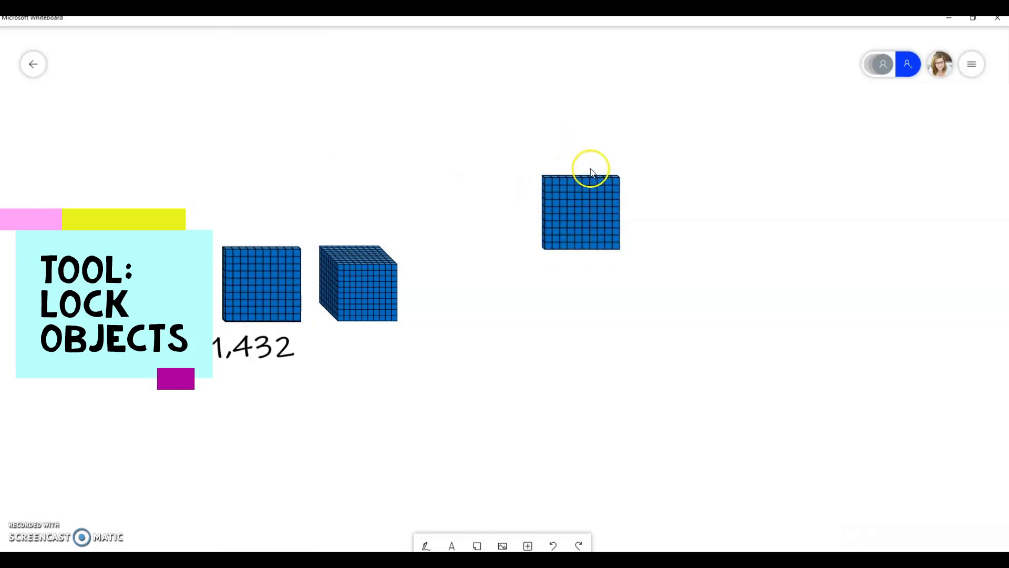
pyautogui.scroll(3, 586, 210)
pyautogui.moveTo(577, 210); pyautogui.dragTo(812, 212)
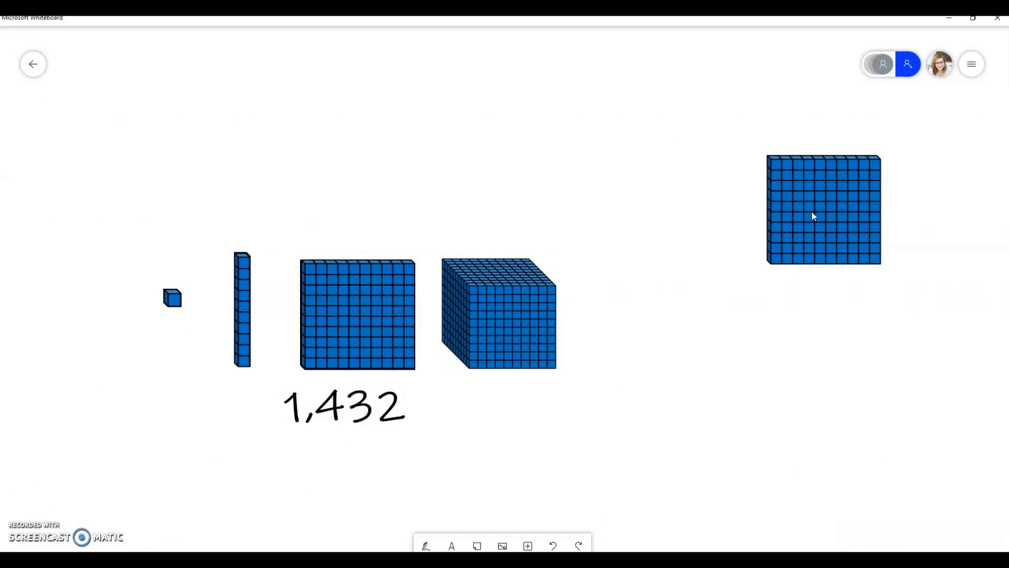
pyautogui.moveTo(725, 225); pyautogui.dragTo(685, 171)
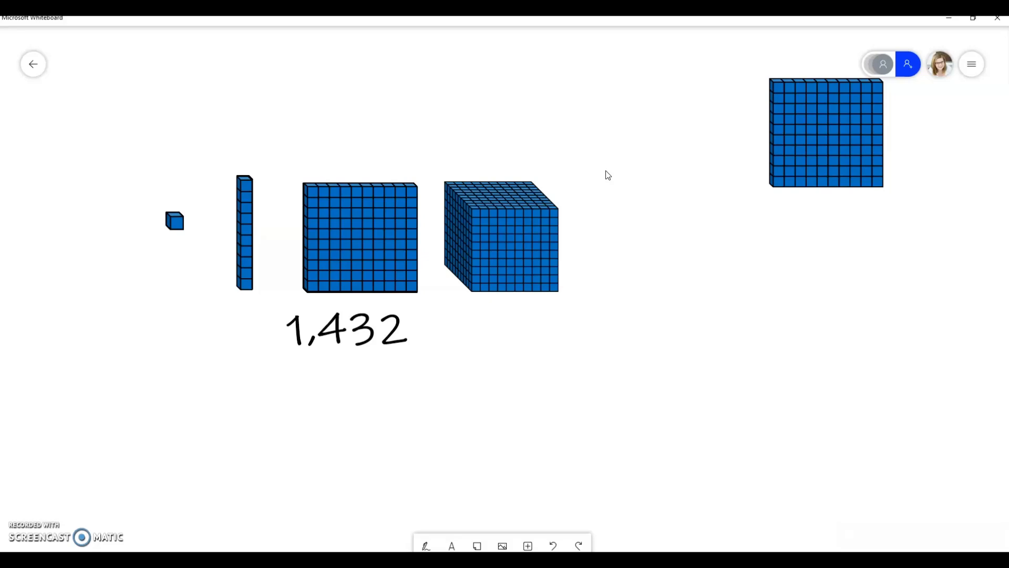
# - Clear the entire canvas of the base ten blocks board from the board settings
pyautogui.click(972, 67)
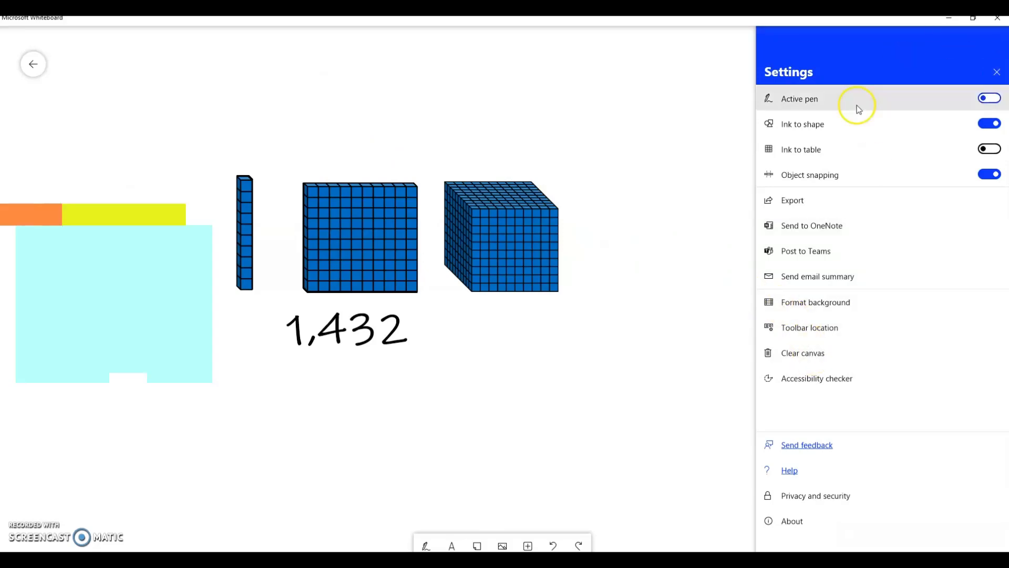
pyautogui.click(691, 141)
pyautogui.click(972, 67)
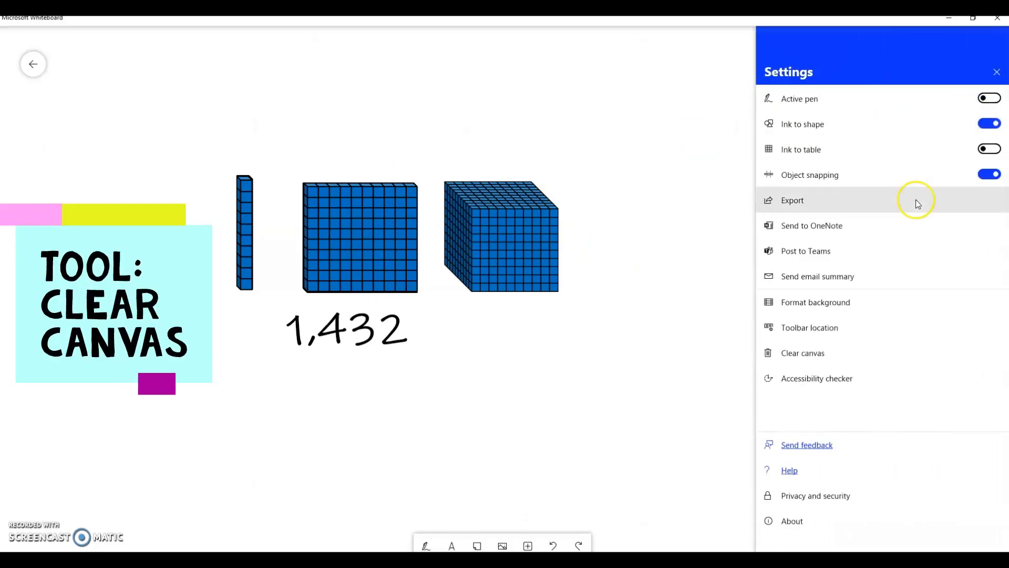
pyautogui.click(831, 351)
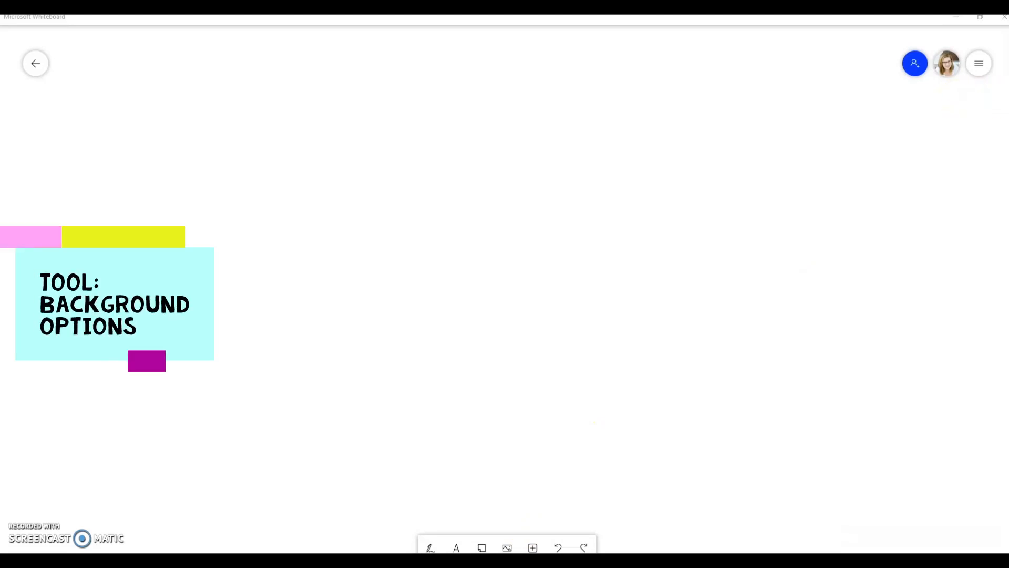
# - Browse the grid background patterns in the board's background formatting and set the background to Square
pyautogui.click(978, 62)
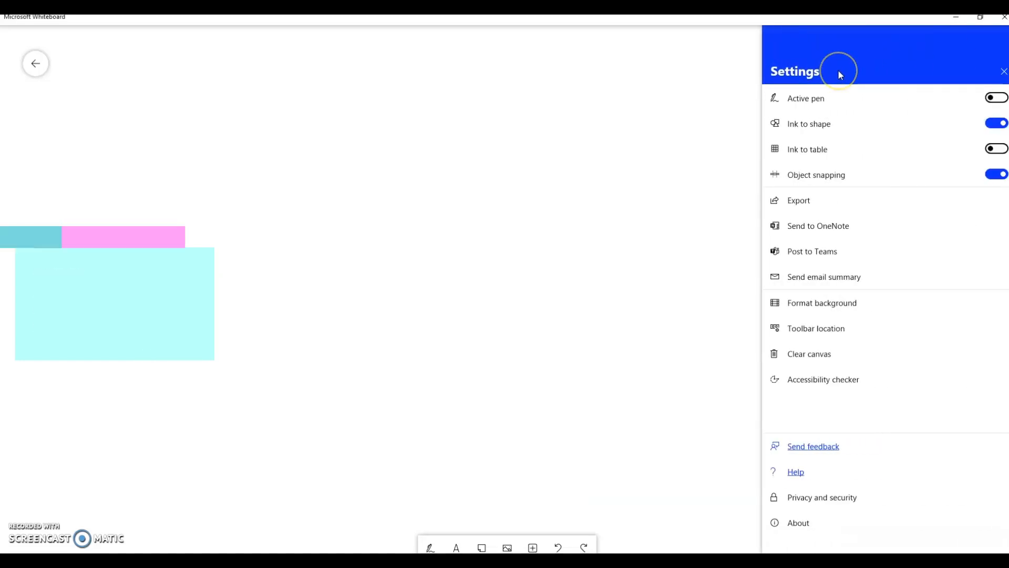
pyautogui.click(838, 302)
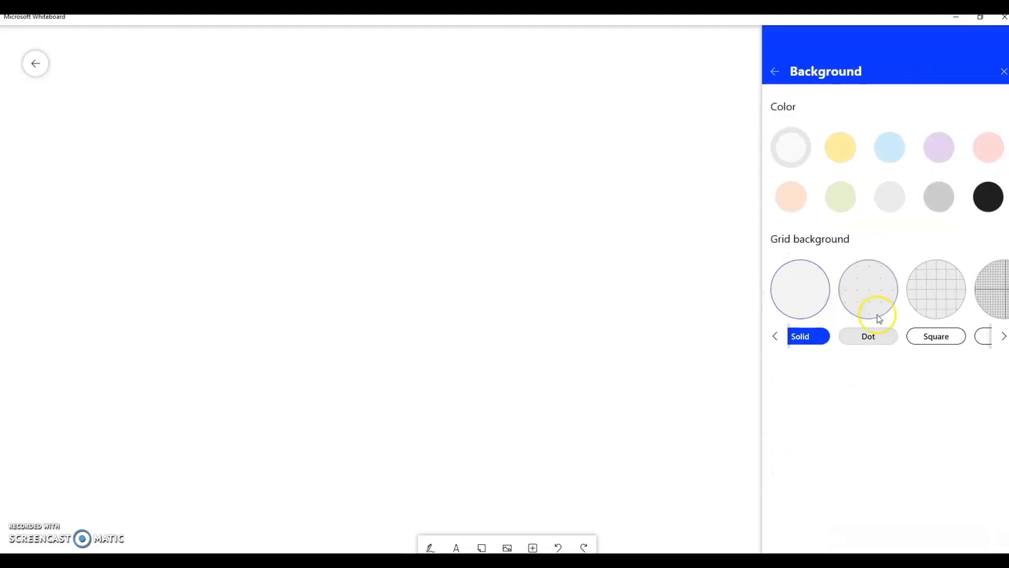
pyautogui.click(1003, 336)
pyautogui.click(1003, 336)
pyautogui.click(1003, 335)
pyautogui.click(1003, 335)
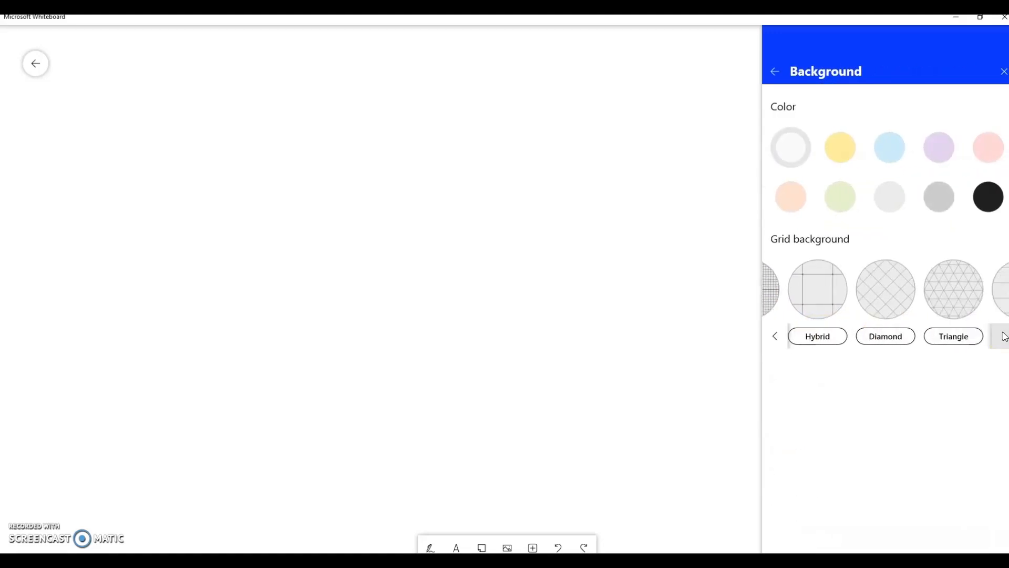
pyautogui.click(1004, 336)
pyautogui.click(1004, 335)
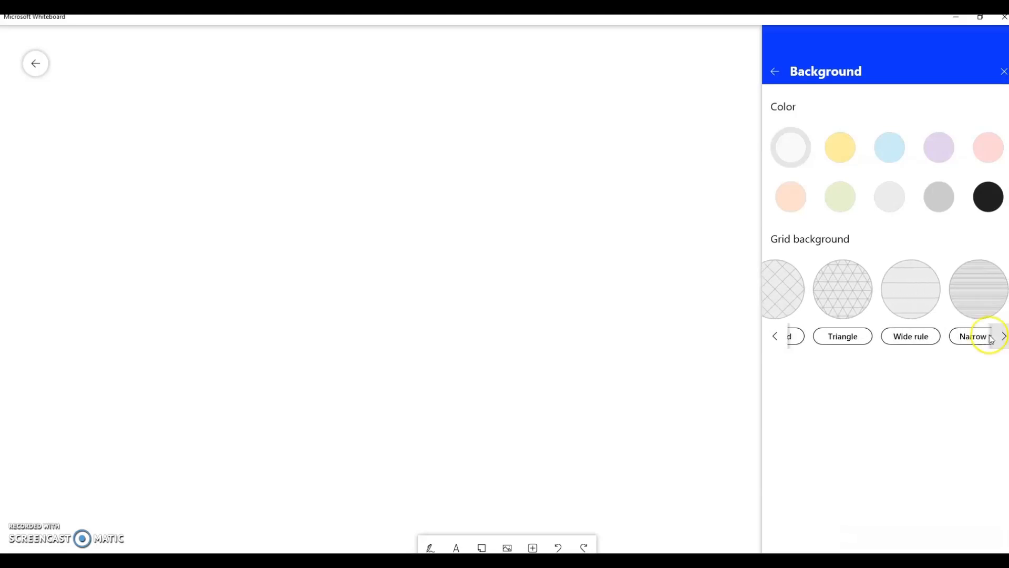
pyautogui.click(771, 336)
pyautogui.click(772, 337)
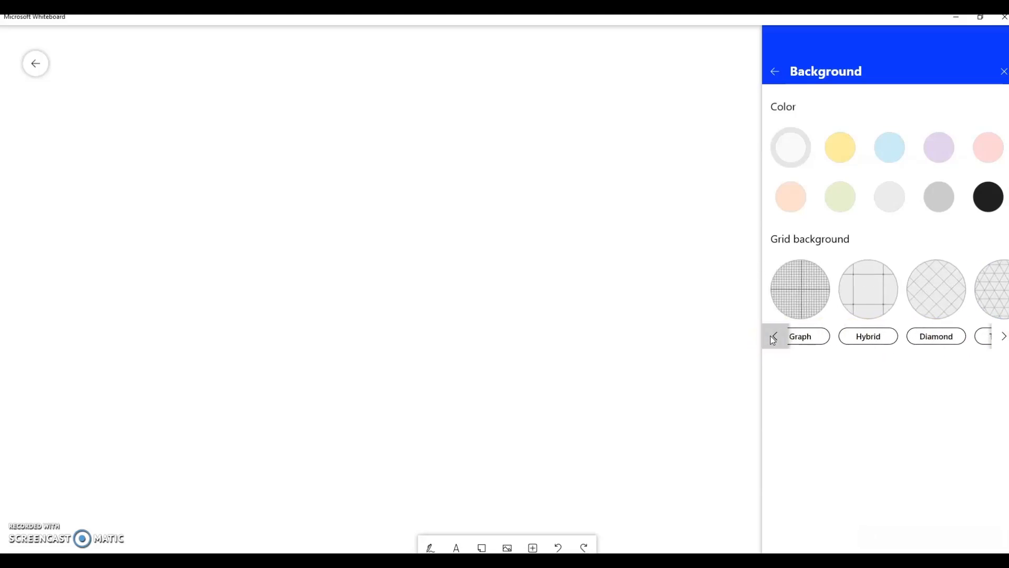
pyautogui.click(772, 337)
pyautogui.click(772, 337)
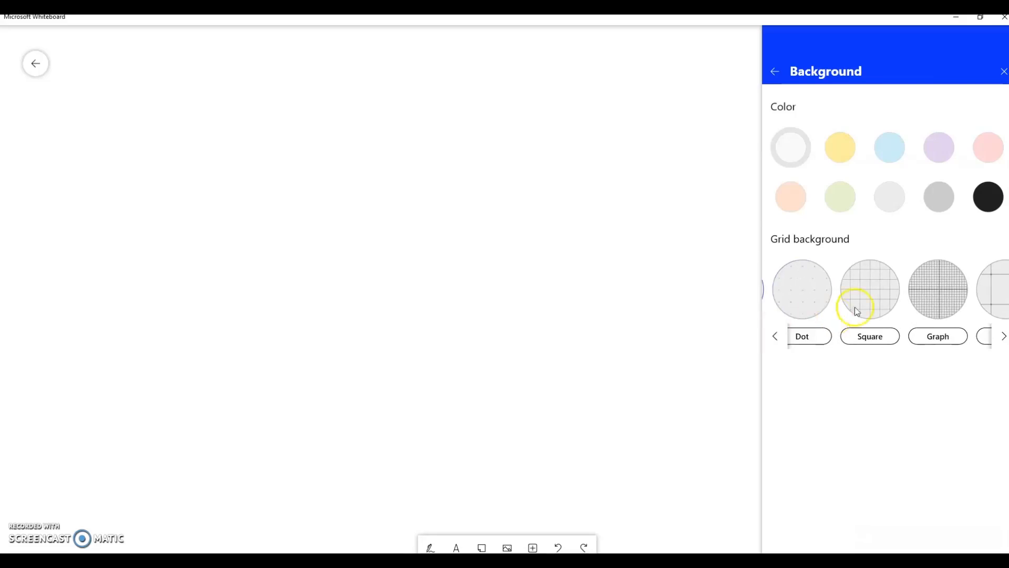
pyautogui.click(874, 301)
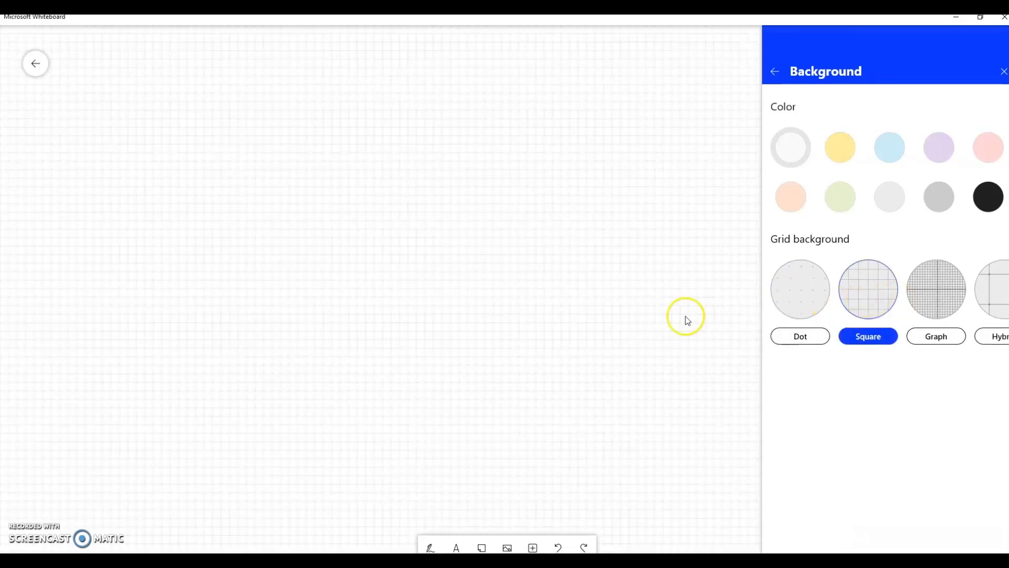
pyautogui.scroll(10, 550, 313)
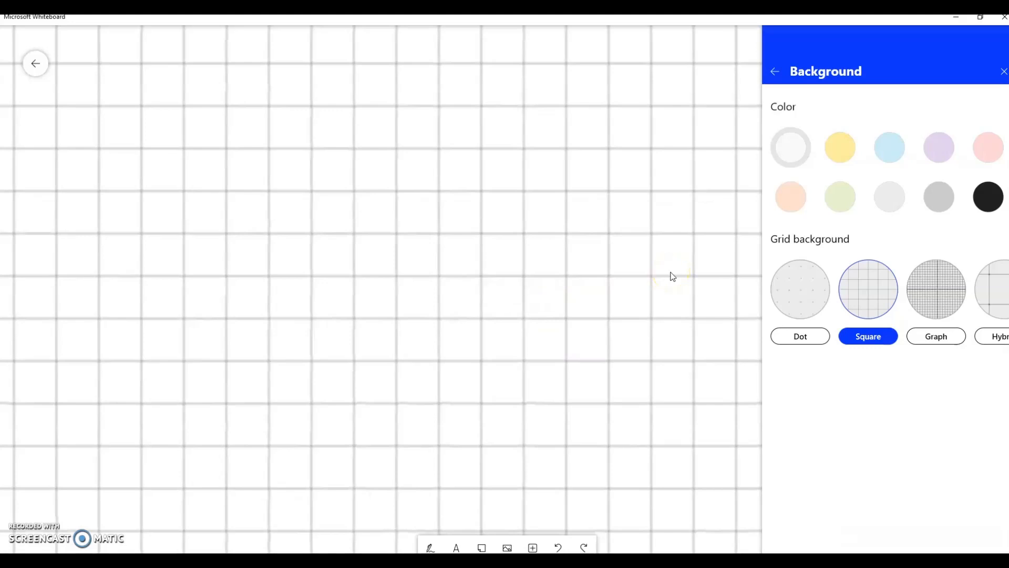
pyautogui.click(633, 276)
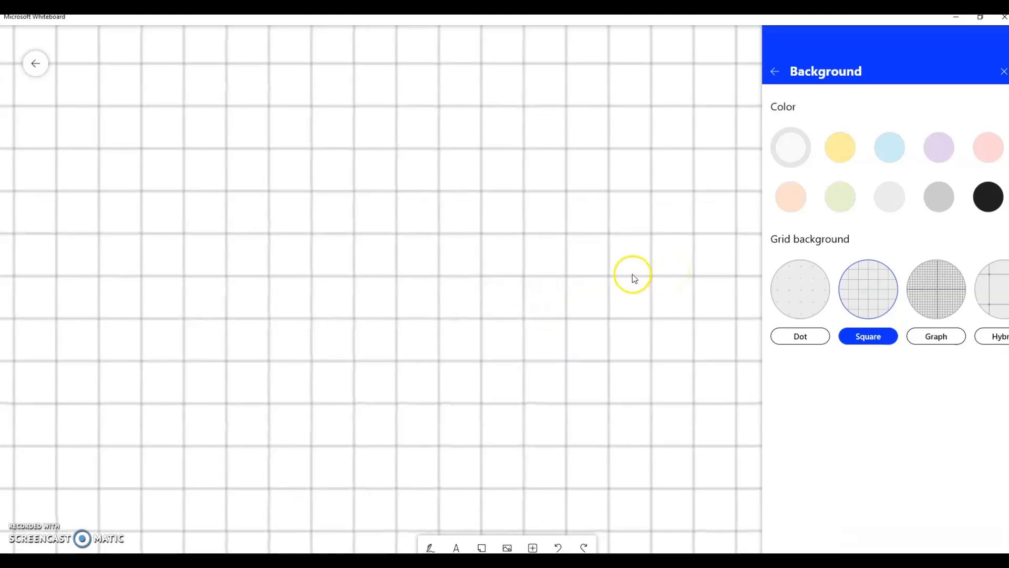
pyautogui.click(526, 273)
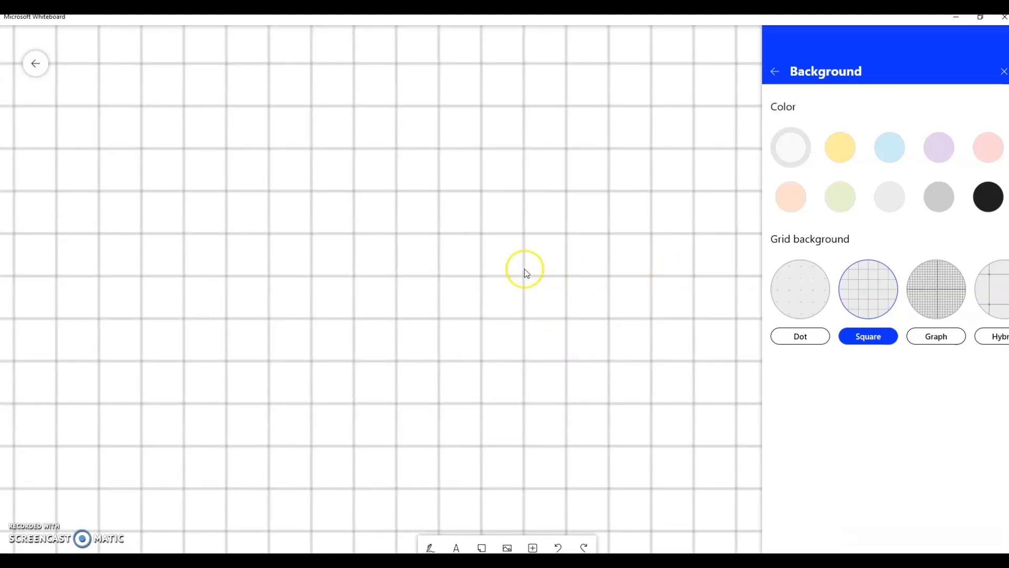
# - Check the Ink to shape option in the board settings and close the settings
pyautogui.click(769, 77)
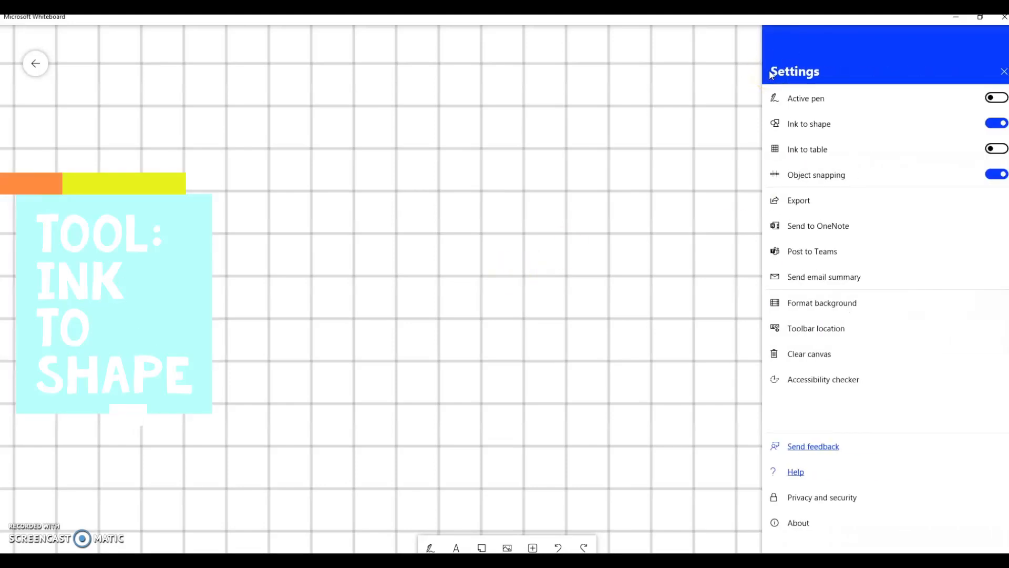
pyautogui.click(792, 124)
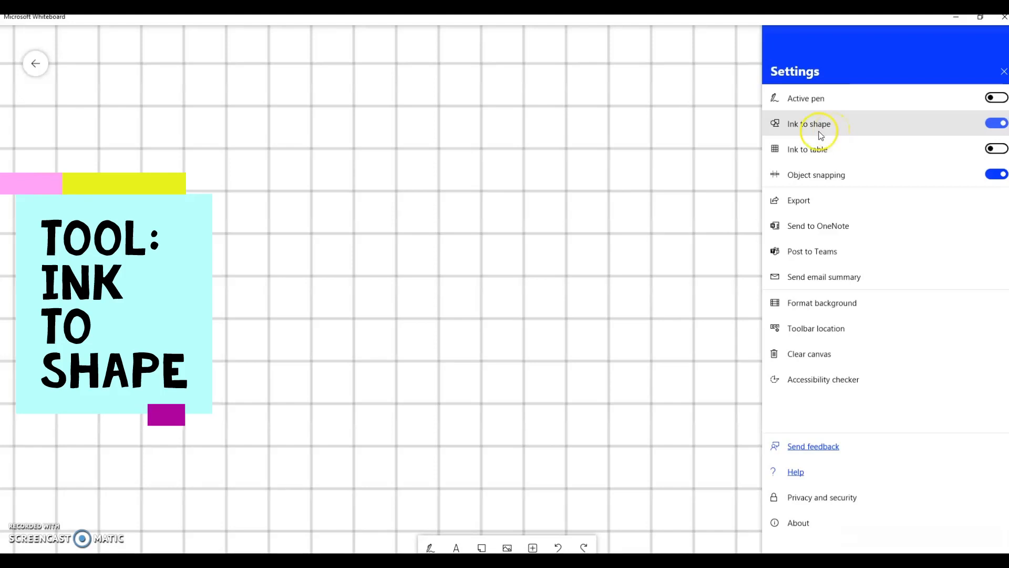
pyautogui.click(355, 190)
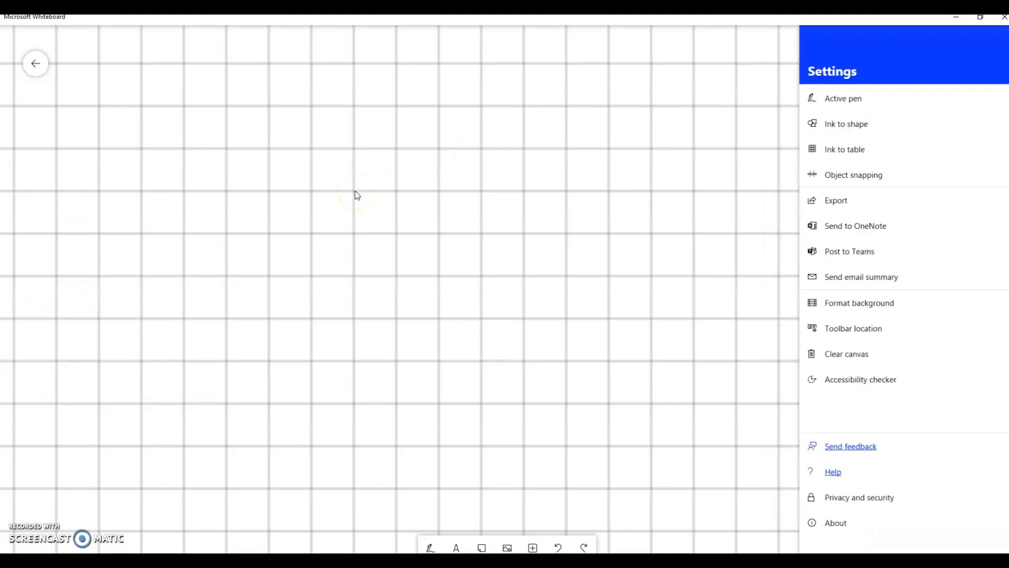
pyautogui.moveTo(355, 190)
pyautogui.mouseDown()
pyautogui.moveTo(358, 212)
pyautogui.moveTo(358, 198)
pyautogui.mouseUp()
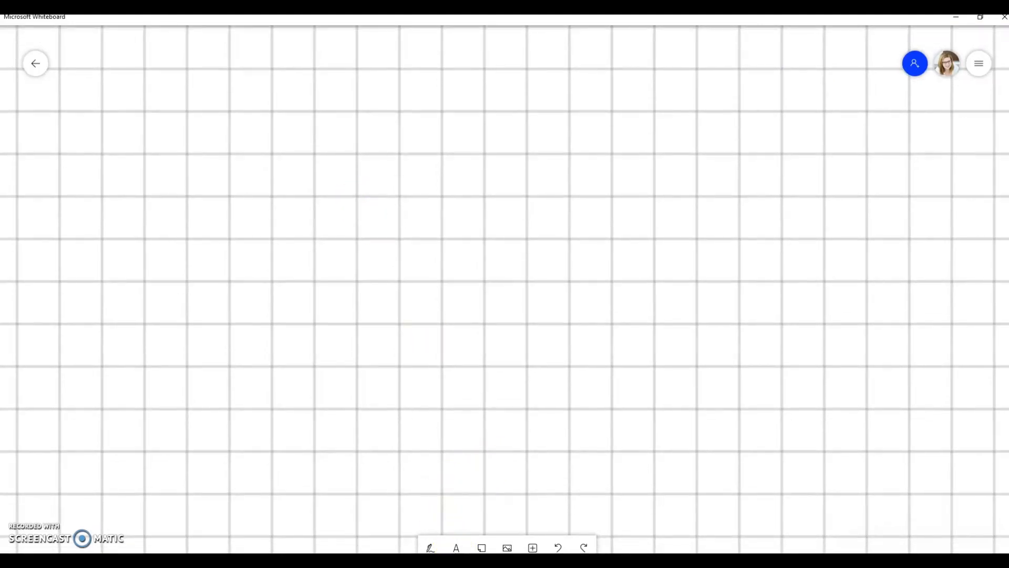
# - Draw a blue square with the pen on the grid, about four and a half grid squares wide
pyautogui.click(431, 547)
pyautogui.click(380, 547)
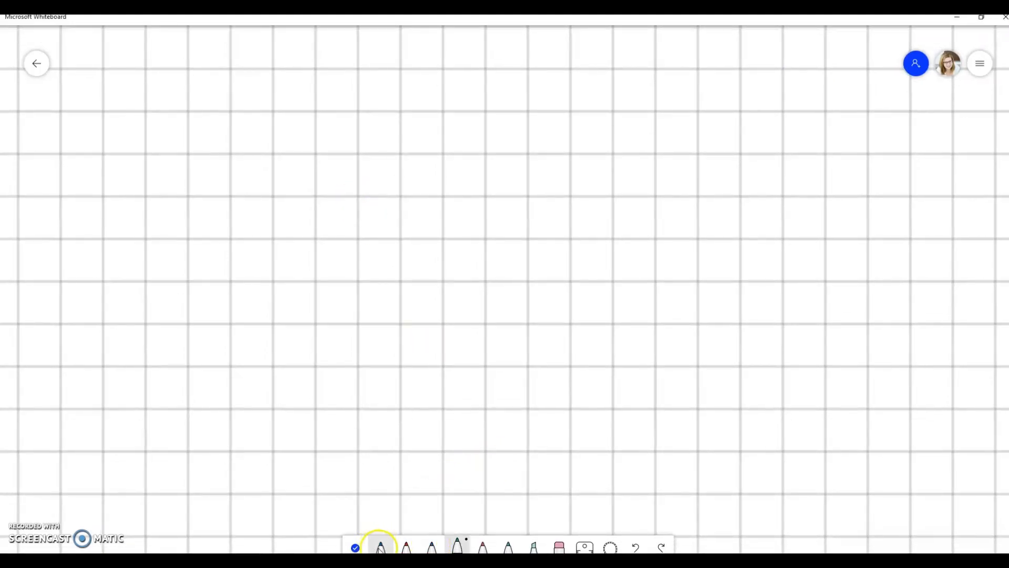
pyautogui.moveTo(356, 196)
pyautogui.mouseDown()
pyautogui.moveTo(363, 310)
pyautogui.moveTo(351, 408)
pyautogui.moveTo(528, 409)
pyautogui.moveTo(537, 234)
pyautogui.mouseUp()
pyautogui.moveTo(527, 196); pyautogui.dragTo(359, 202)
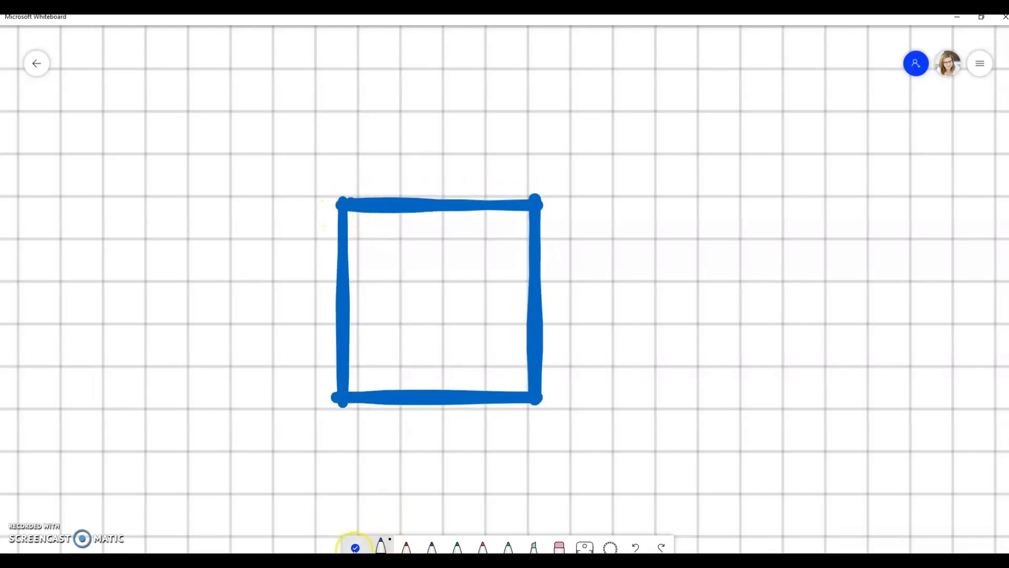
# - Leave inking mode, move the blue square slightly sideways, and enlarge it to about five grid squares wide
pyautogui.click(356, 547)
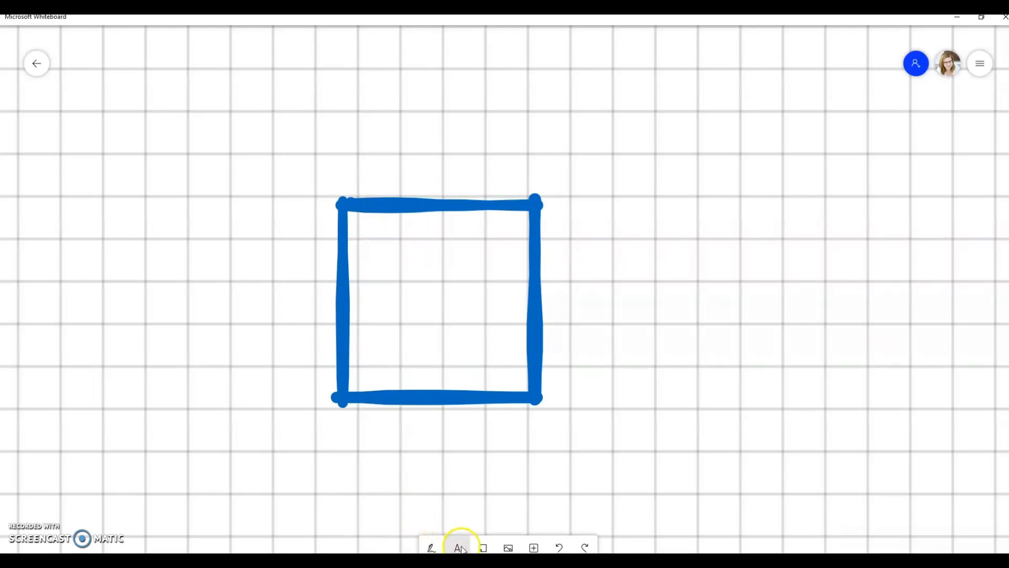
pyautogui.moveTo(451, 396); pyautogui.dragTo(430, 396)
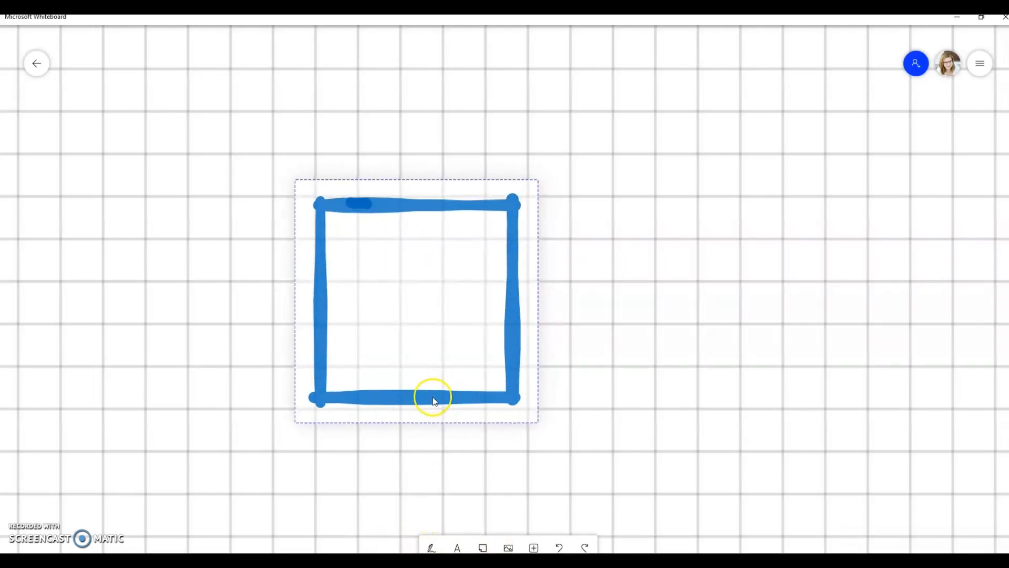
pyautogui.moveTo(536, 422); pyautogui.dragTo(550, 434)
pyautogui.click(661, 363)
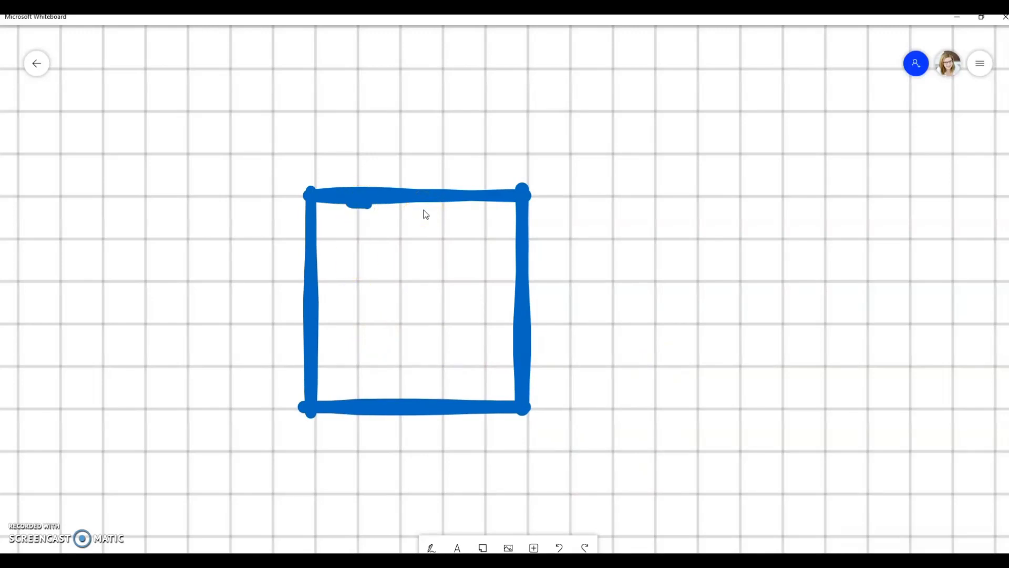
# - Place the ruler diagonally across the blue square and draw a line along its edge with the red pen
pyautogui.click(431, 548)
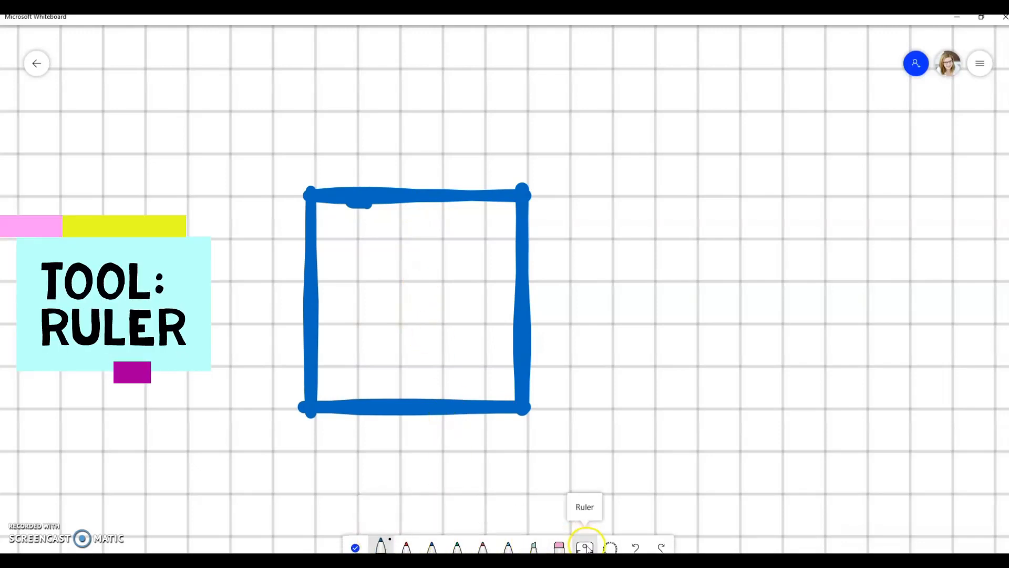
pyautogui.click(587, 548)
pyautogui.moveTo(327, 129); pyautogui.dragTo(338, 254)
pyautogui.moveTo(502, 419); pyautogui.dragTo(480, 362)
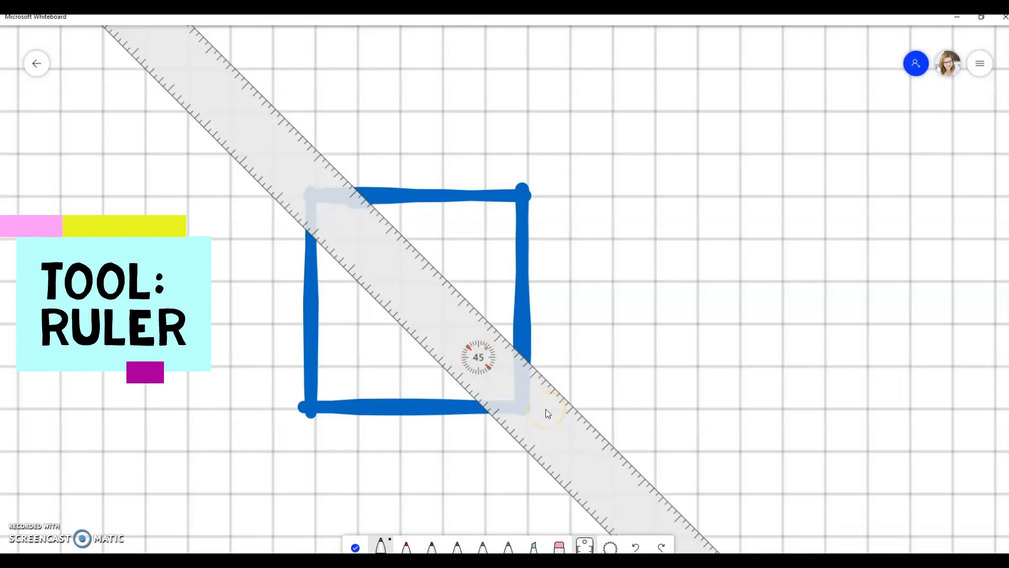
pyautogui.moveTo(546, 409); pyautogui.dragTo(572, 309)
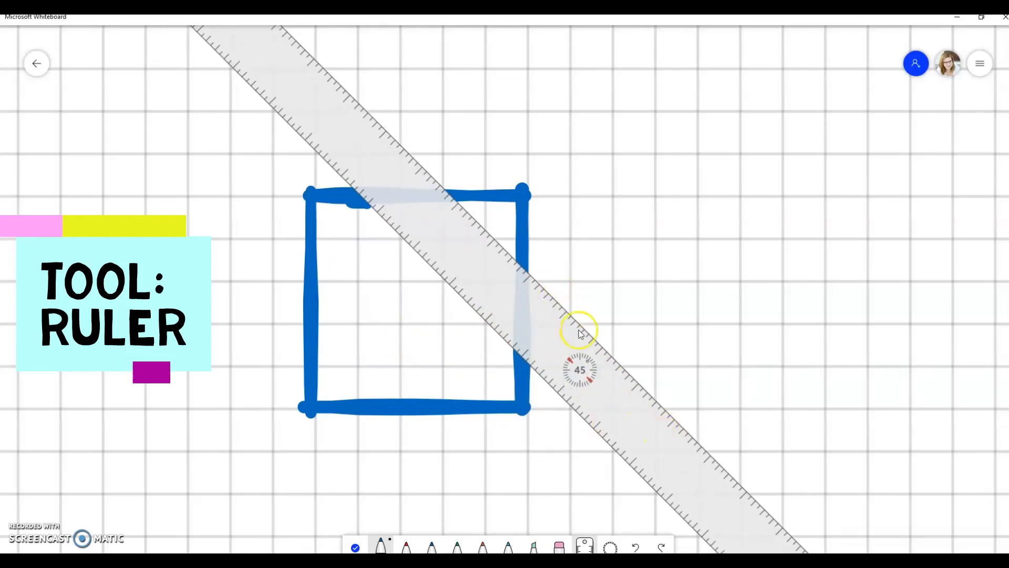
pyautogui.moveTo(634, 409); pyautogui.dragTo(627, 426)
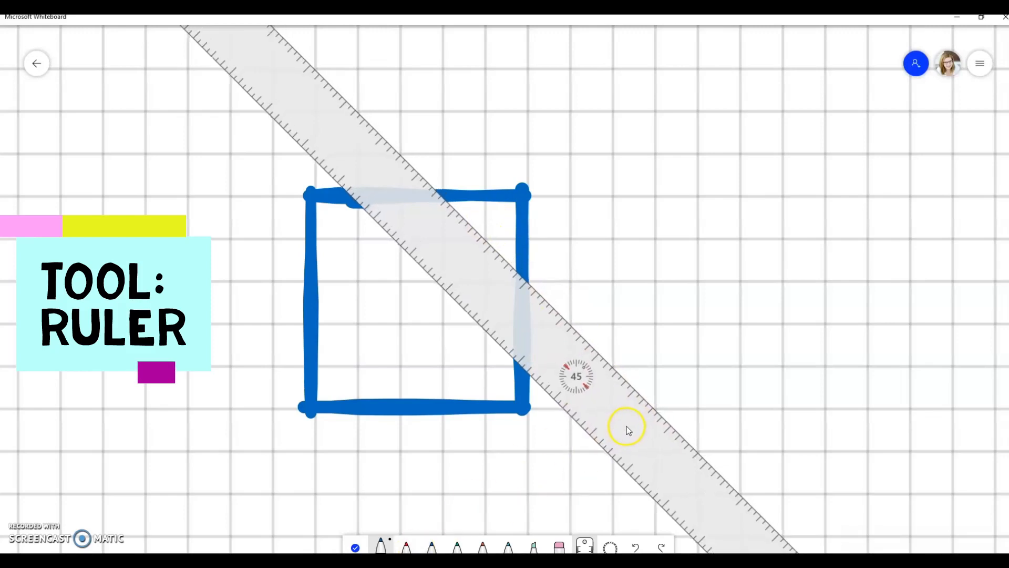
pyautogui.click(406, 546)
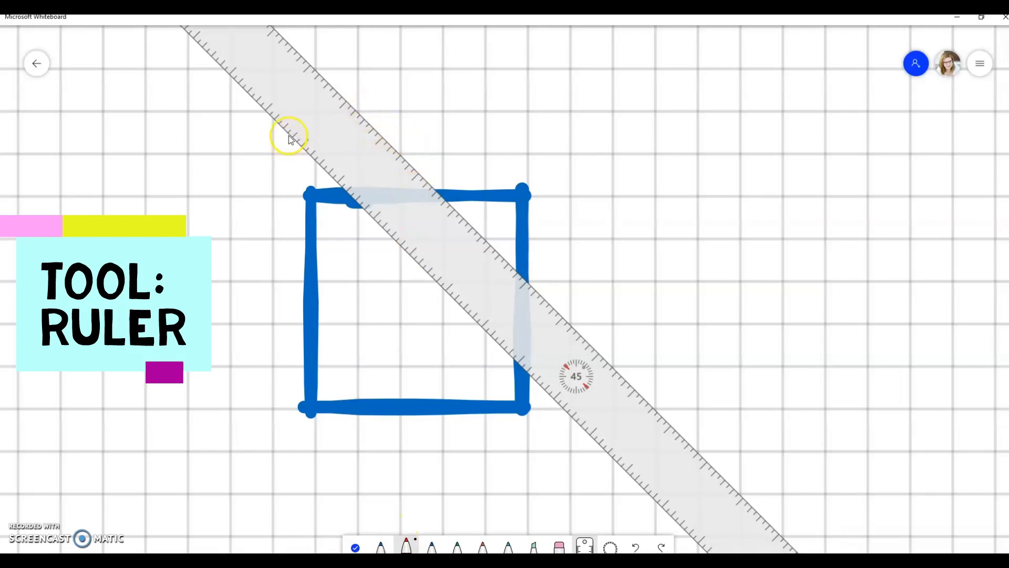
pyautogui.moveTo(288, 137)
pyautogui.mouseDown()
pyautogui.moveTo(394, 219)
pyautogui.moveTo(434, 282)
pyautogui.moveTo(675, 513)
pyautogui.mouseUp()
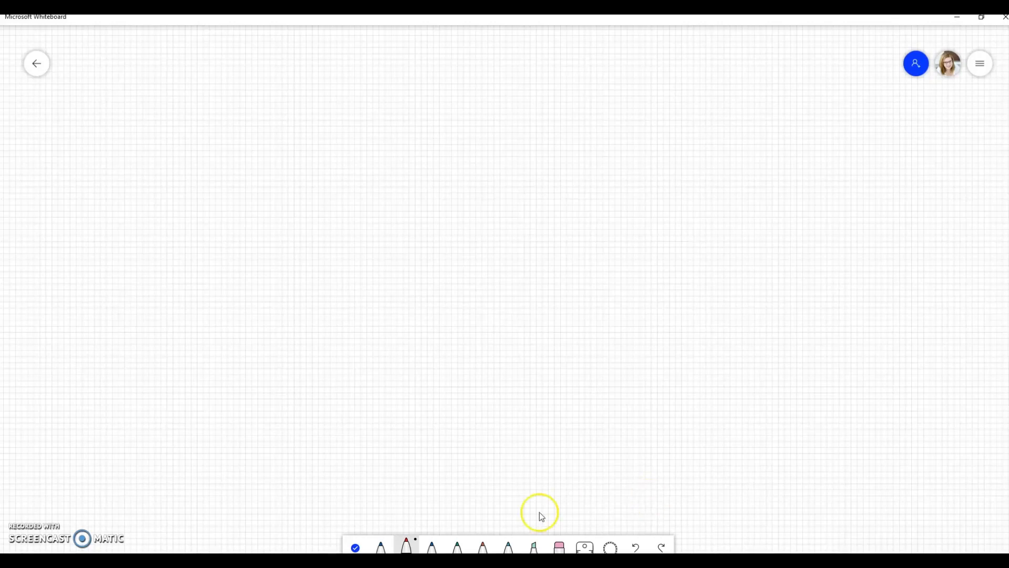
# - Leave inking mode, browse the available templates, and insert the KWL template on the board
pyautogui.click(353, 546)
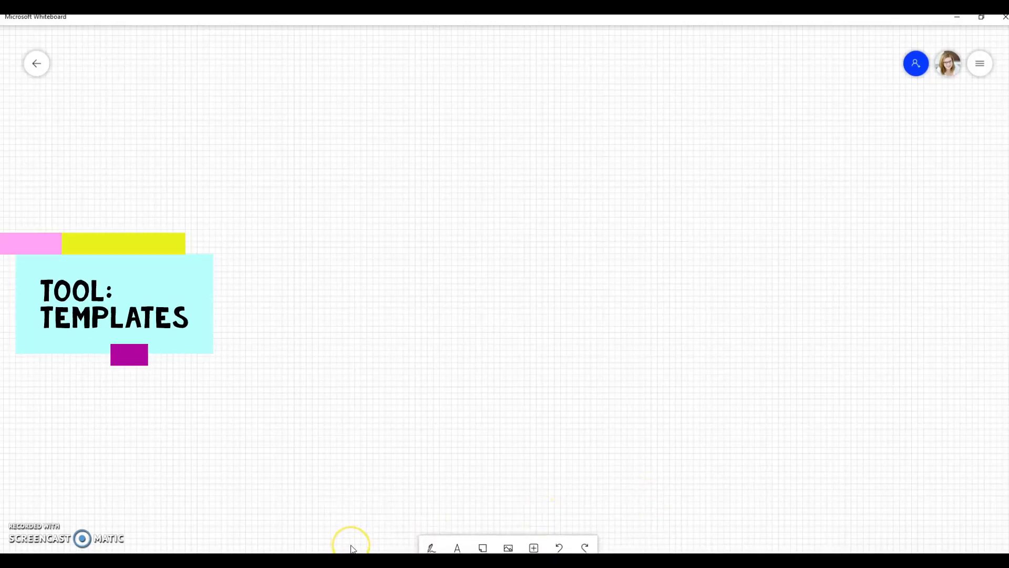
pyautogui.click(361, 549)
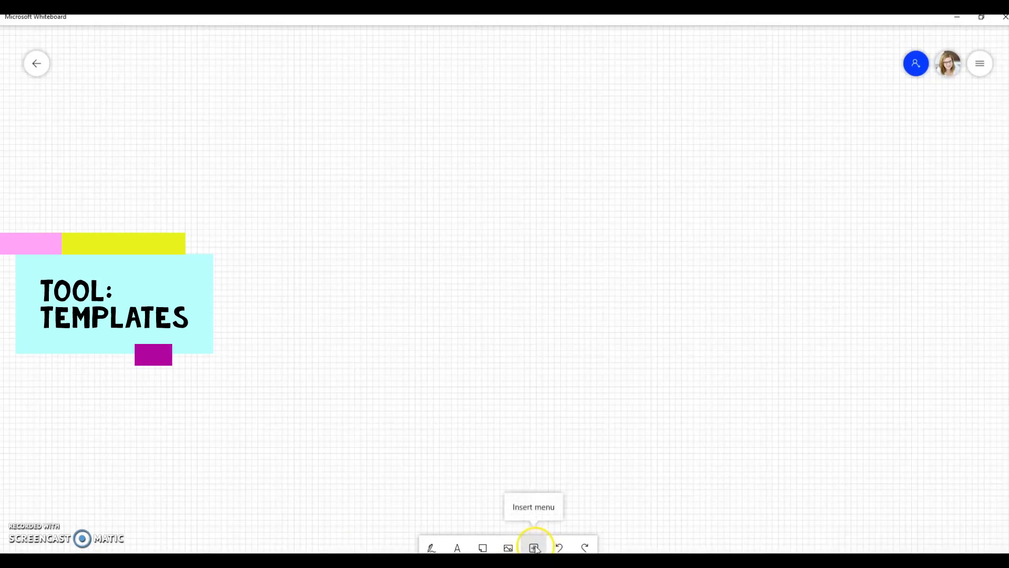
pyautogui.click(534, 548)
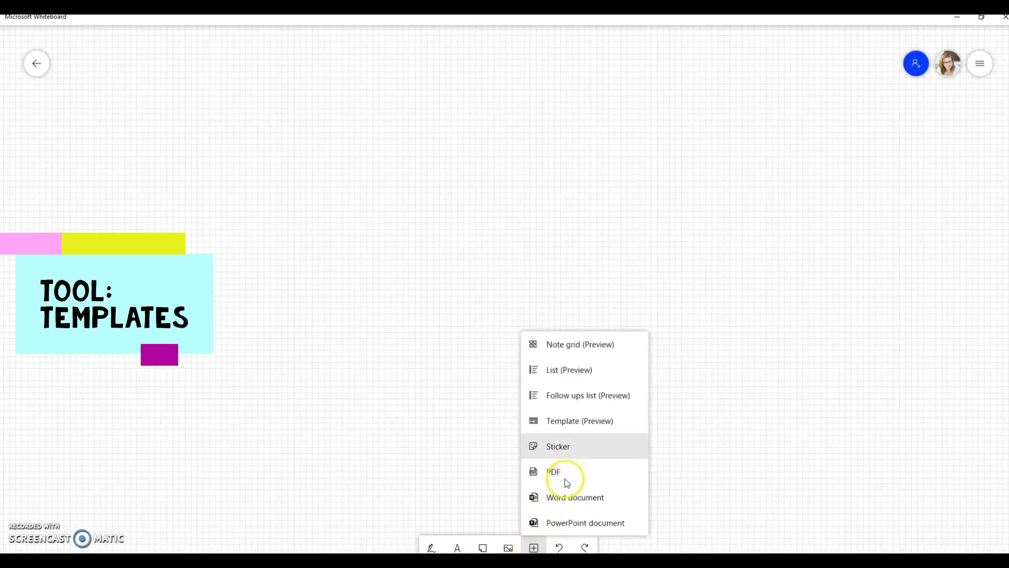
pyautogui.click(571, 427)
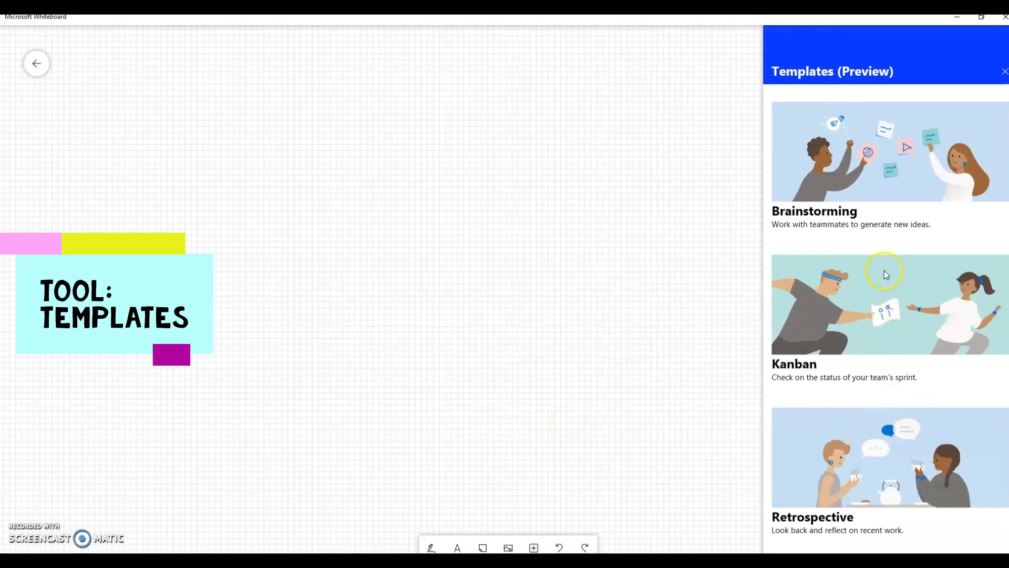
pyautogui.scroll(-1, 870, 349)
pyautogui.scroll(-10, 870, 348)
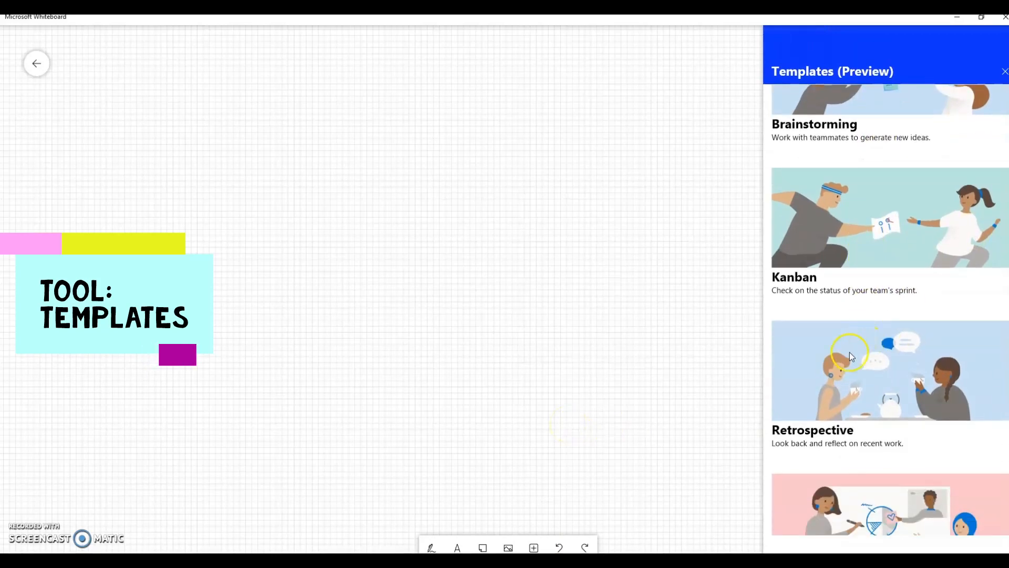
pyautogui.scroll(-8, 850, 362)
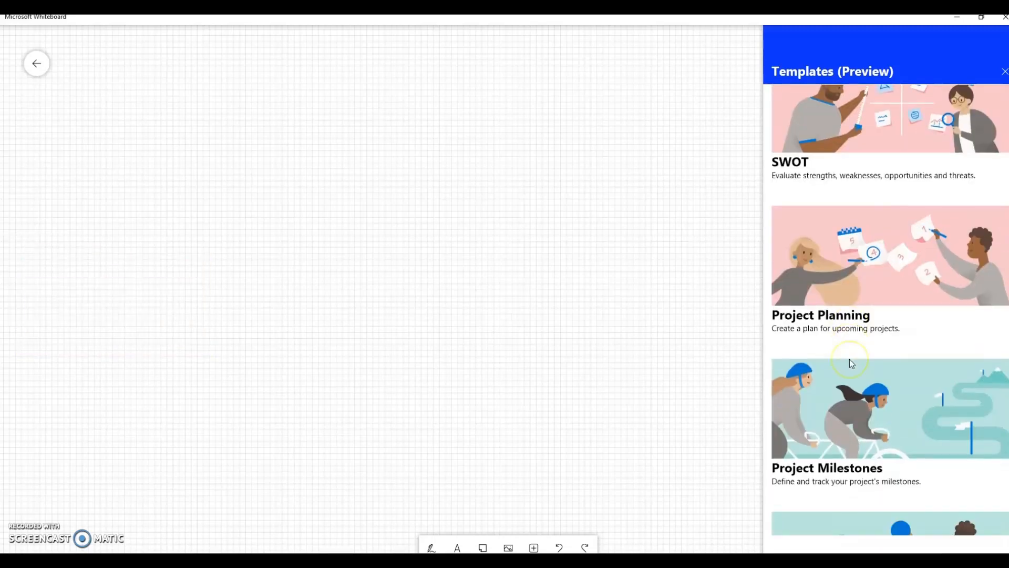
pyautogui.scroll(-10, 849, 359)
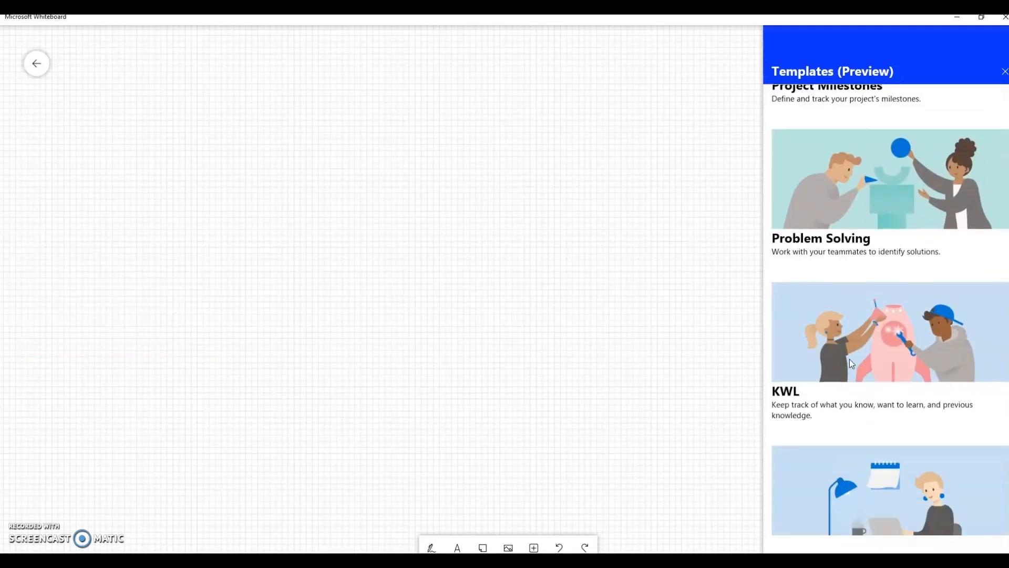
pyautogui.click(806, 263)
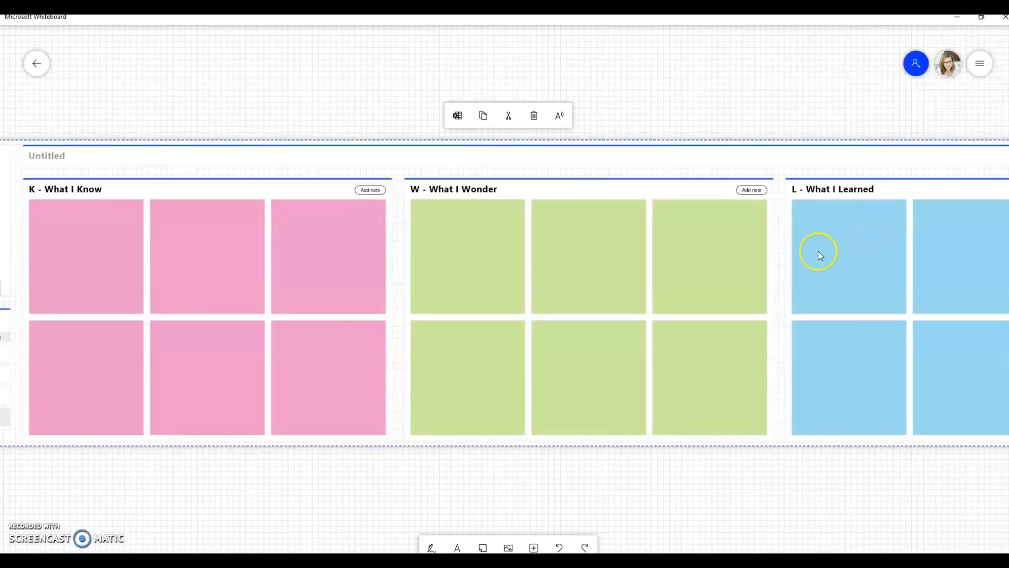
# - Fill the first two K - What I Know notes with the sample texts "sdfsdfsdfsdf" and "sdfsdfsdfsdfsd"
pyautogui.click(84, 232)
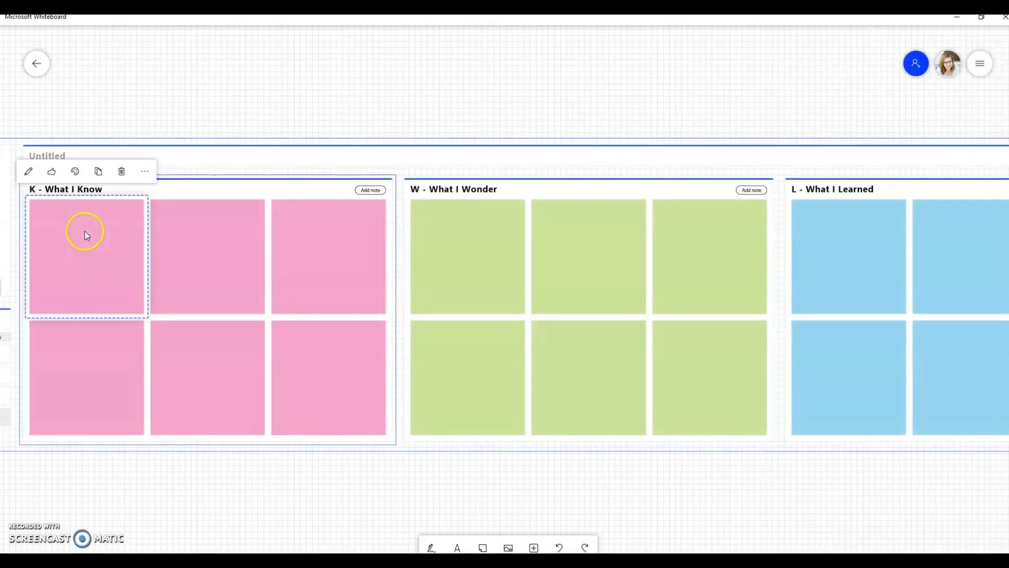
pyautogui.click(78, 237)
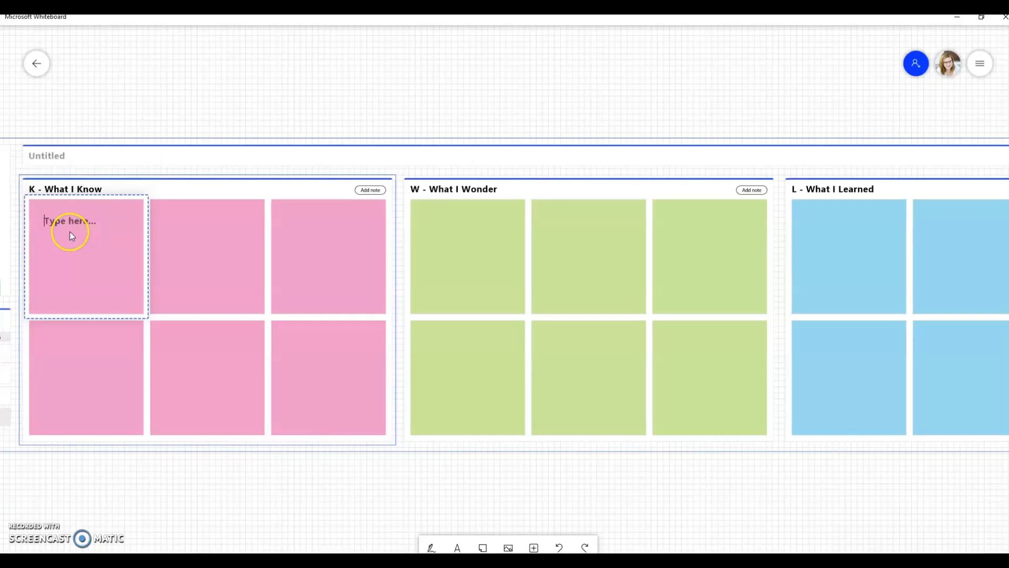
pyautogui.write('sdfsdfsdfsdf')
pyautogui.click(213, 235)
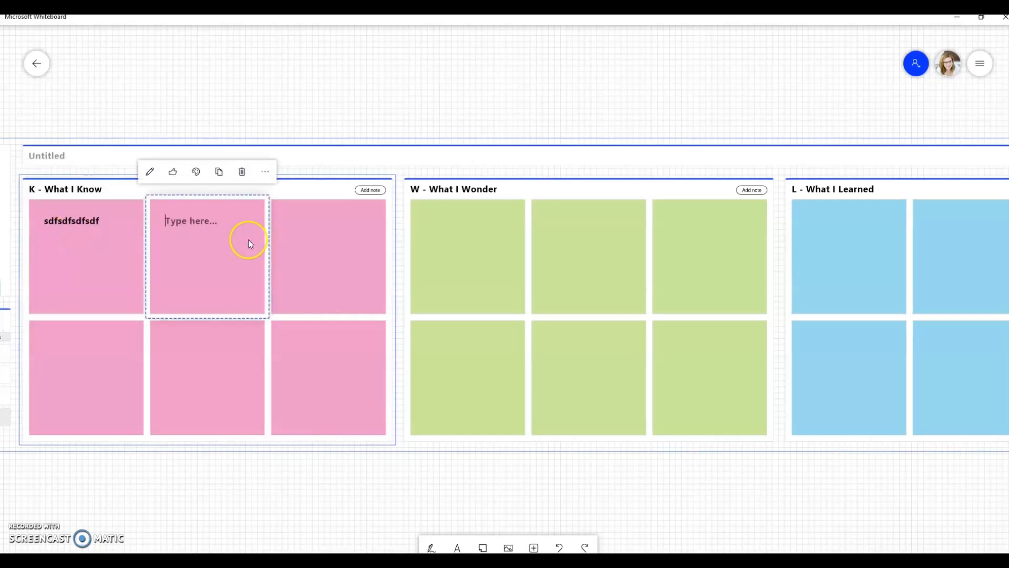
pyautogui.click(211, 235)
pyautogui.write('sdfsdfsdfsdfsd')
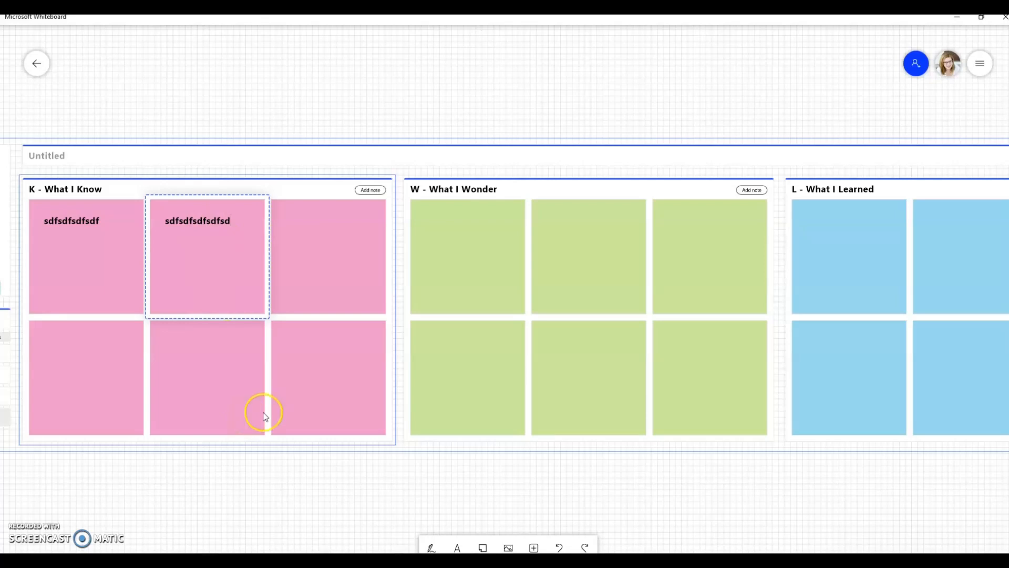
# - Clear the canvas and insert the Retrospective template, bringing its three note columns fully into view
pyautogui.click(985, 68)
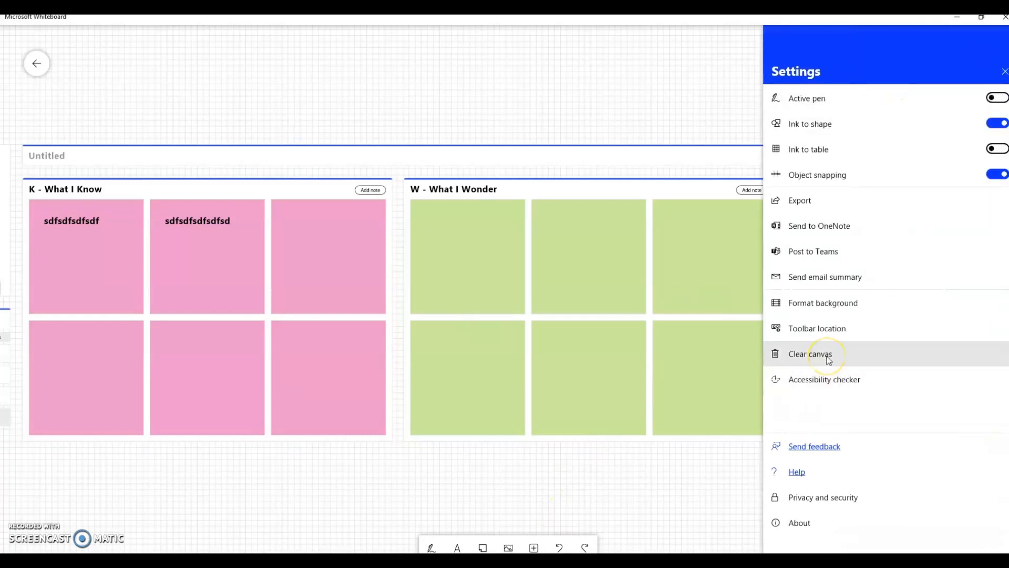
pyautogui.click(829, 359)
pyautogui.click(533, 548)
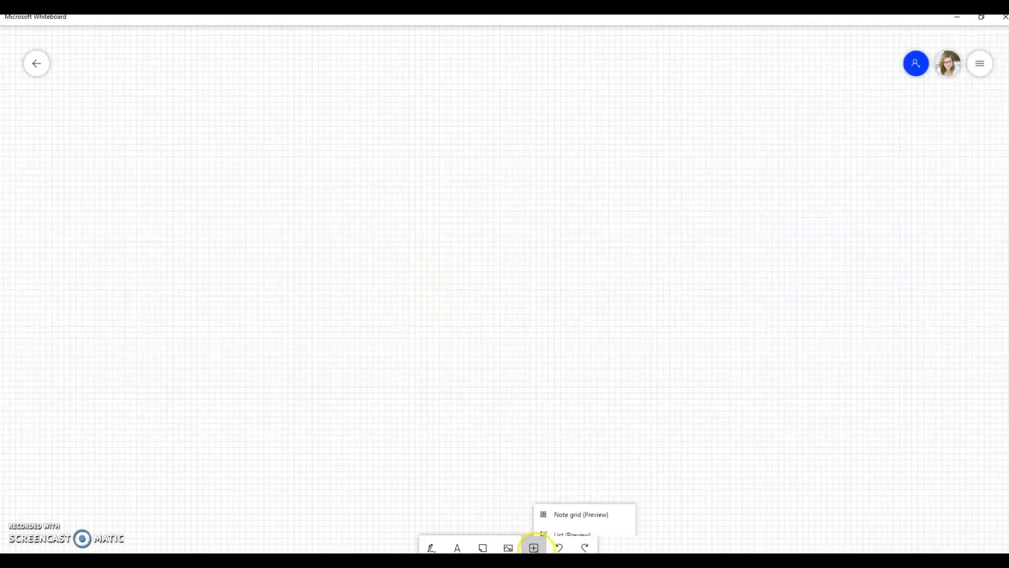
pyautogui.click(582, 419)
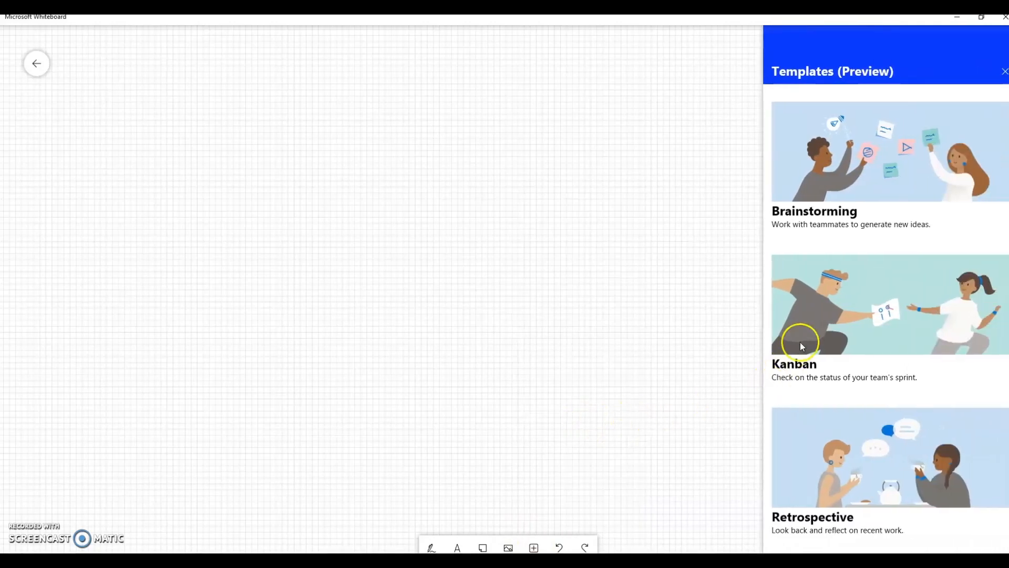
pyautogui.scroll(-5, 853, 396)
pyautogui.scroll(1, 855, 399)
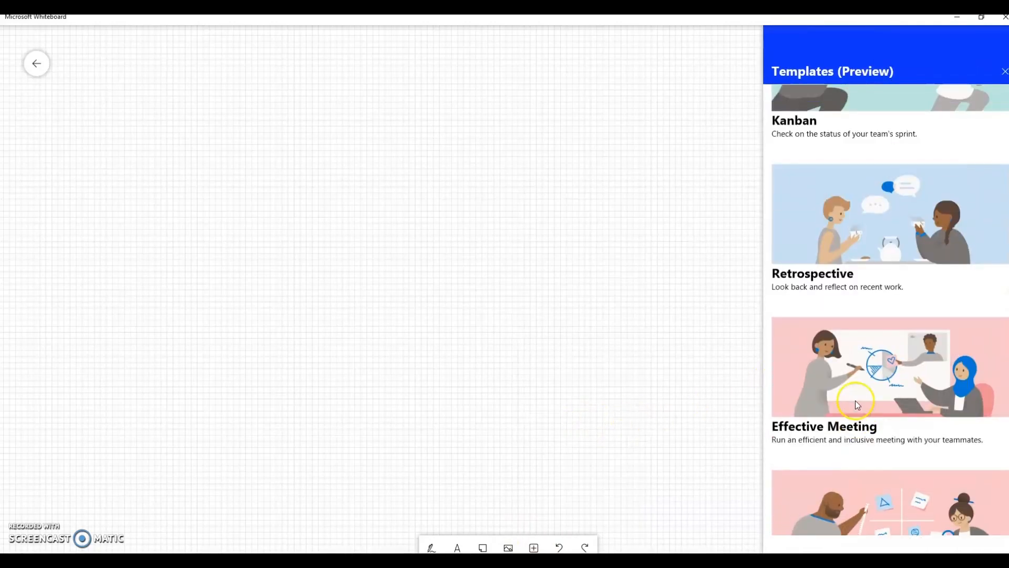
pyautogui.scroll(2, 855, 400)
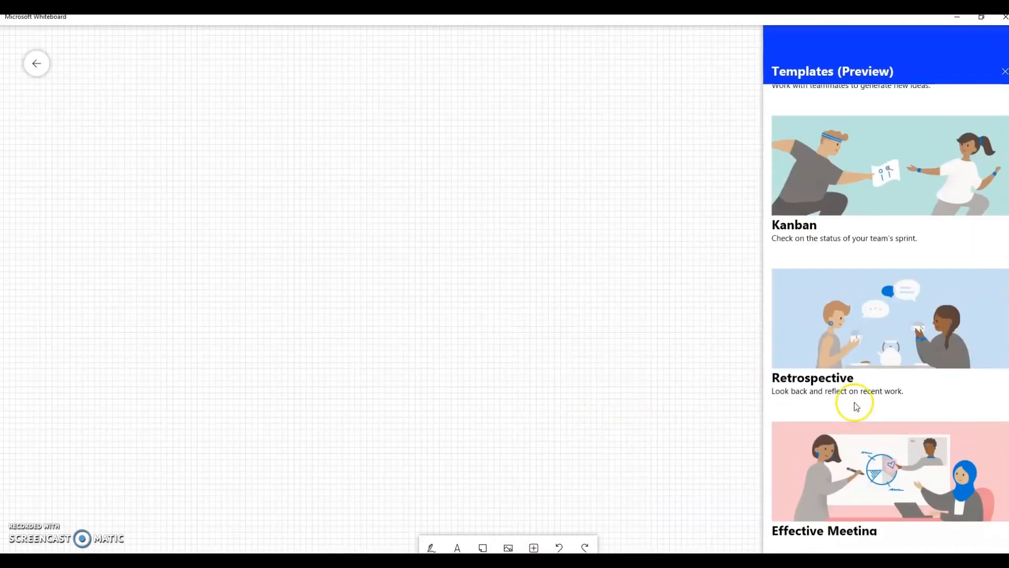
pyautogui.click(862, 350)
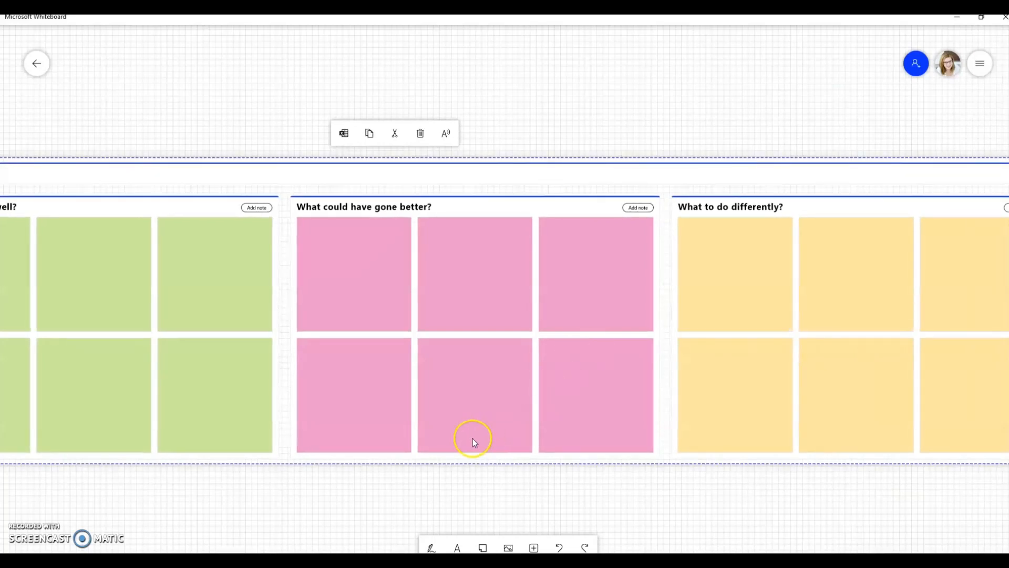
pyautogui.scroll(-3, 461, 443)
pyautogui.moveTo(383, 478); pyautogui.dragTo(477, 406)
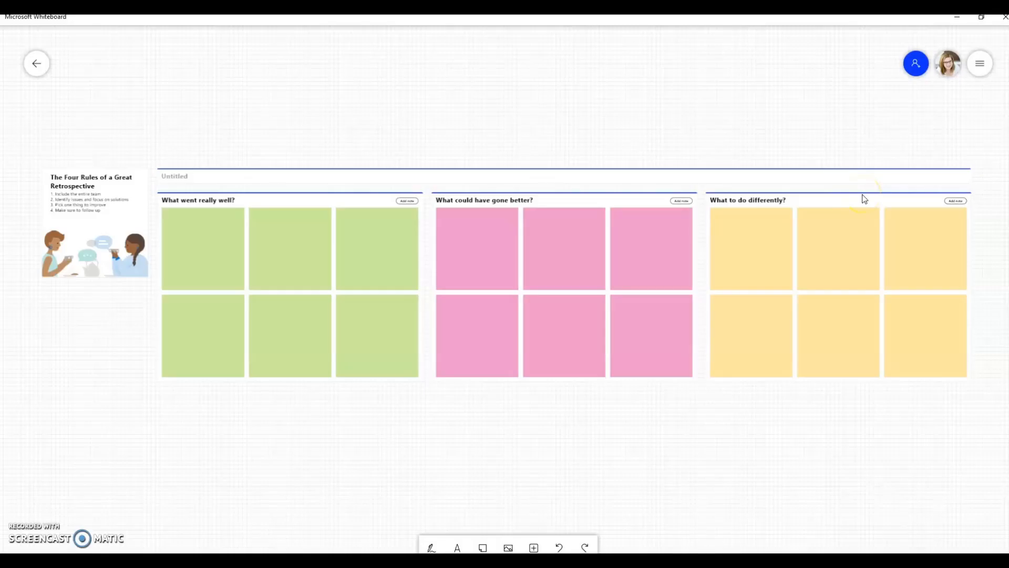
# - Return to the list of whiteboards and open the Vowel Image Sort board
pyautogui.click(35, 64)
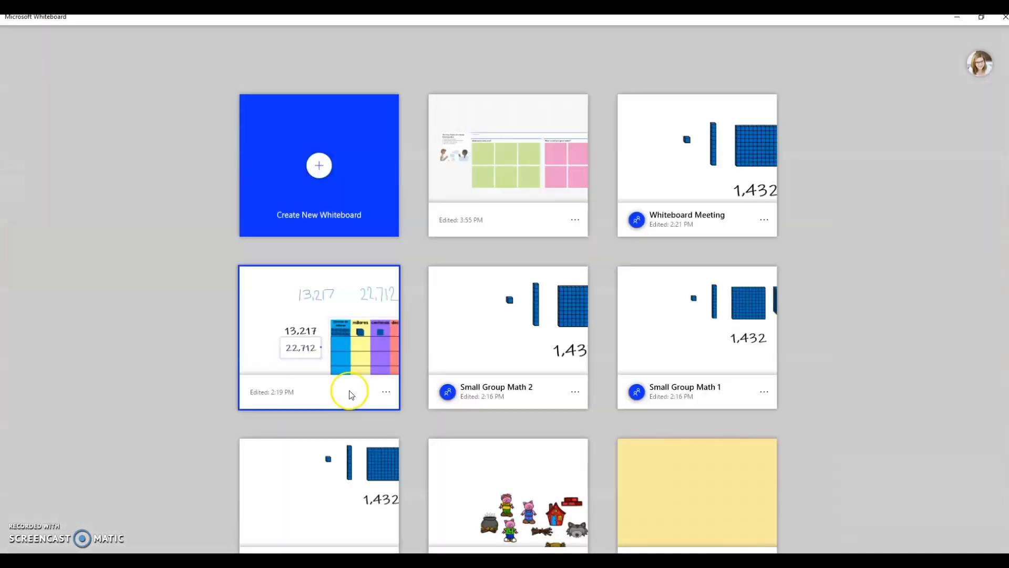
pyautogui.scroll(-1, 434, 410)
pyautogui.scroll(-6, 891, 201)
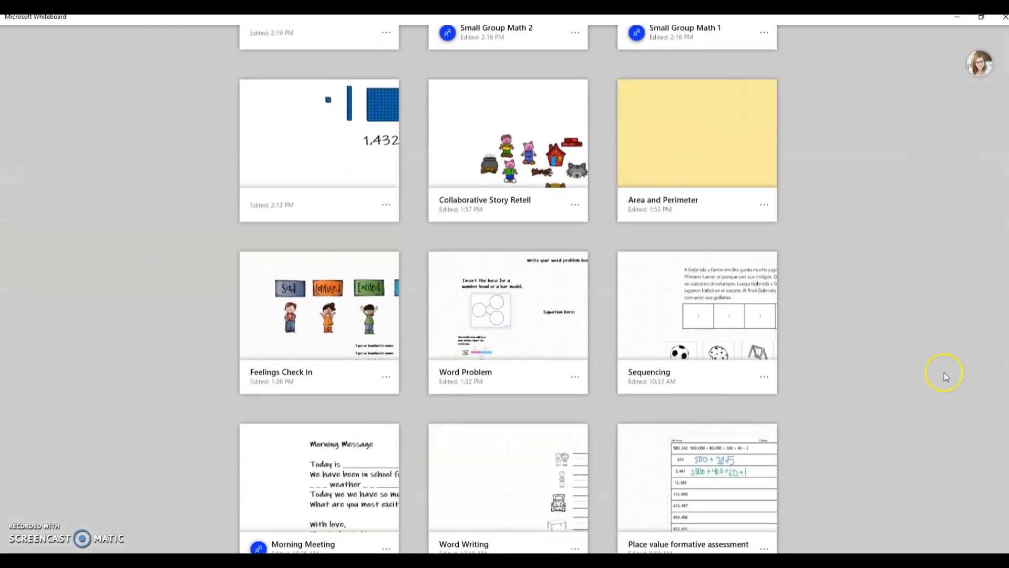
pyautogui.scroll(-6, 887, 409)
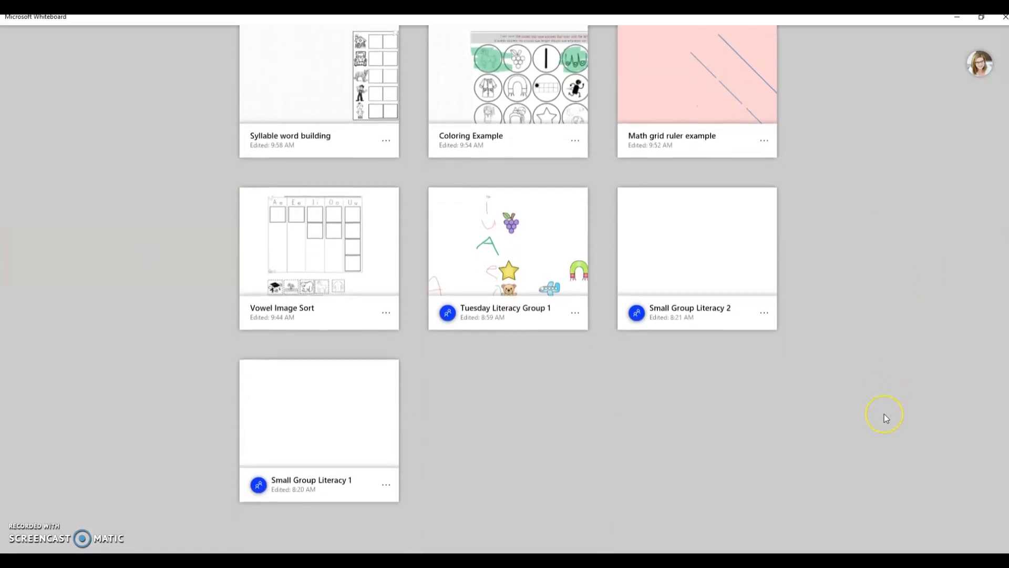
pyautogui.scroll(2, 884, 415)
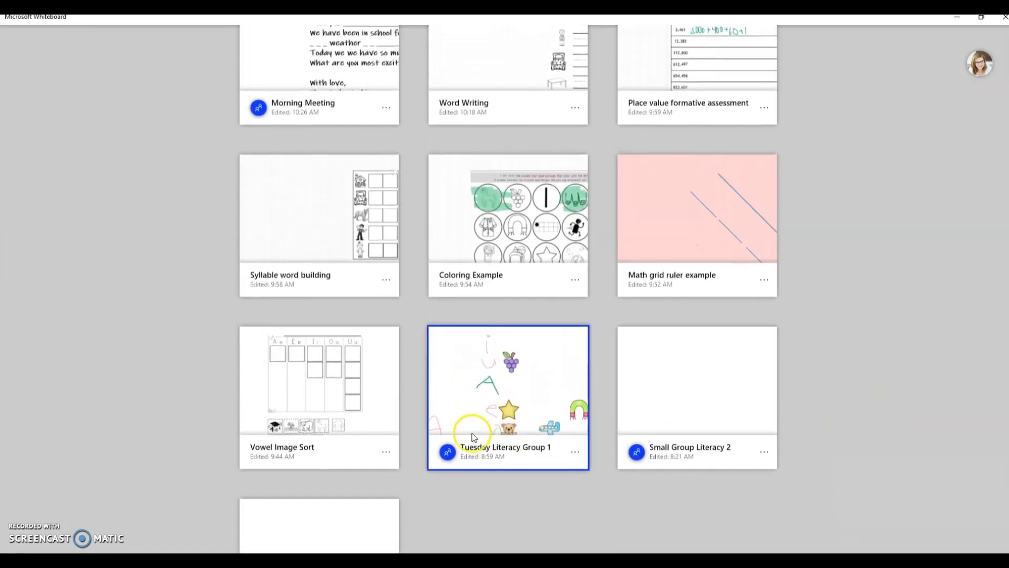
pyautogui.click(341, 427)
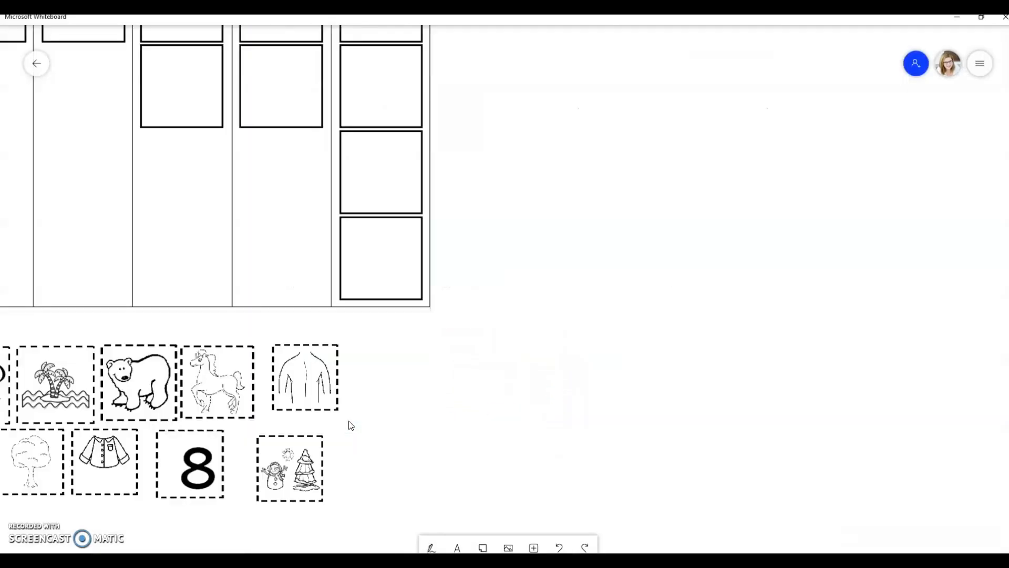
pyautogui.moveTo(352, 425); pyautogui.dragTo(656, 429)
pyautogui.scroll(-5, 657, 430)
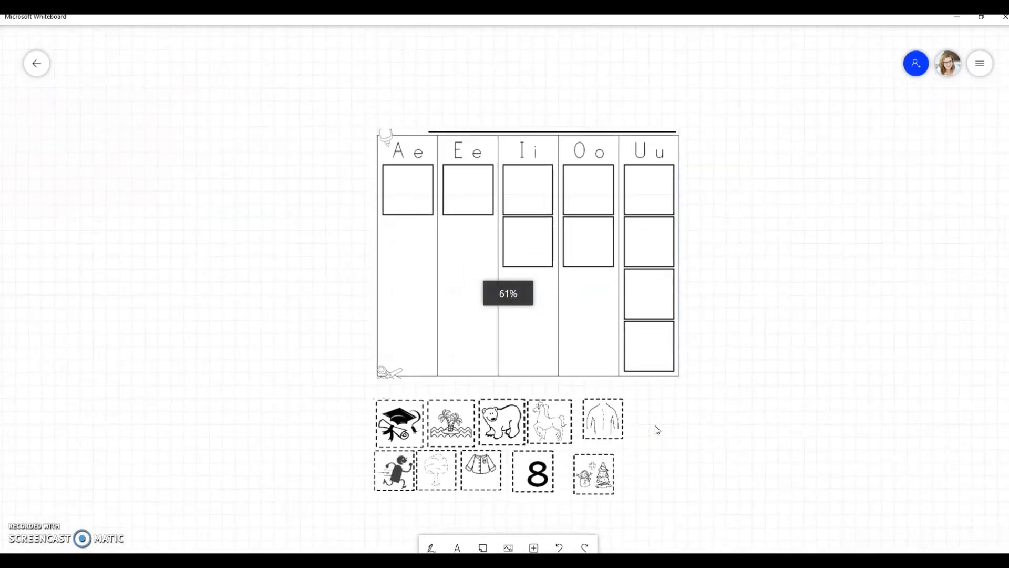
pyautogui.scroll(1, 656, 427)
pyautogui.moveTo(667, 432); pyautogui.dragTo(651, 435)
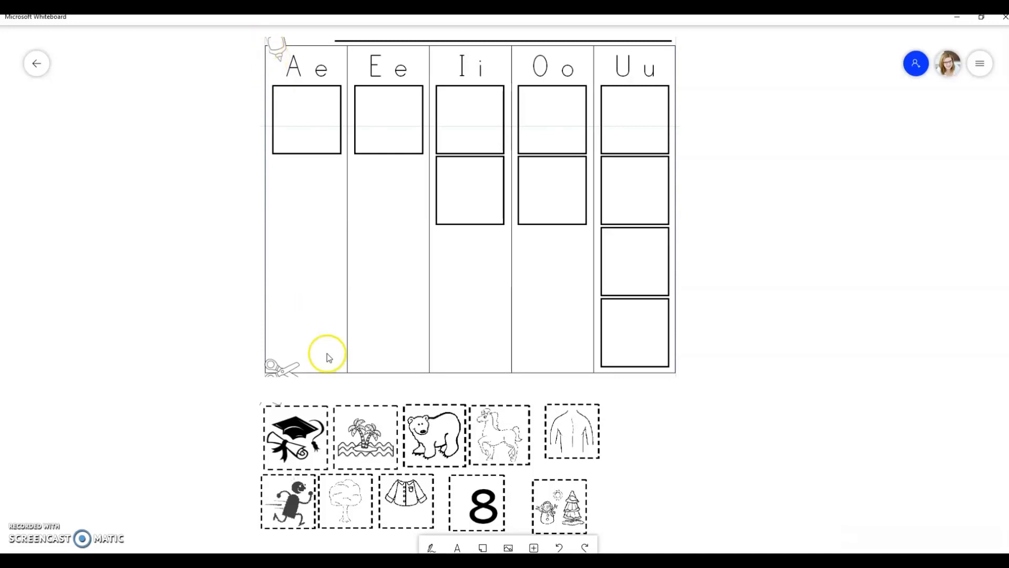
# - Move the vowel chart slightly downward and lock it to the background
pyautogui.moveTo(334, 157)
pyautogui.mouseDown()
pyautogui.moveTo(334, 199)
pyautogui.moveTo(343, 166)
pyautogui.mouseUp()
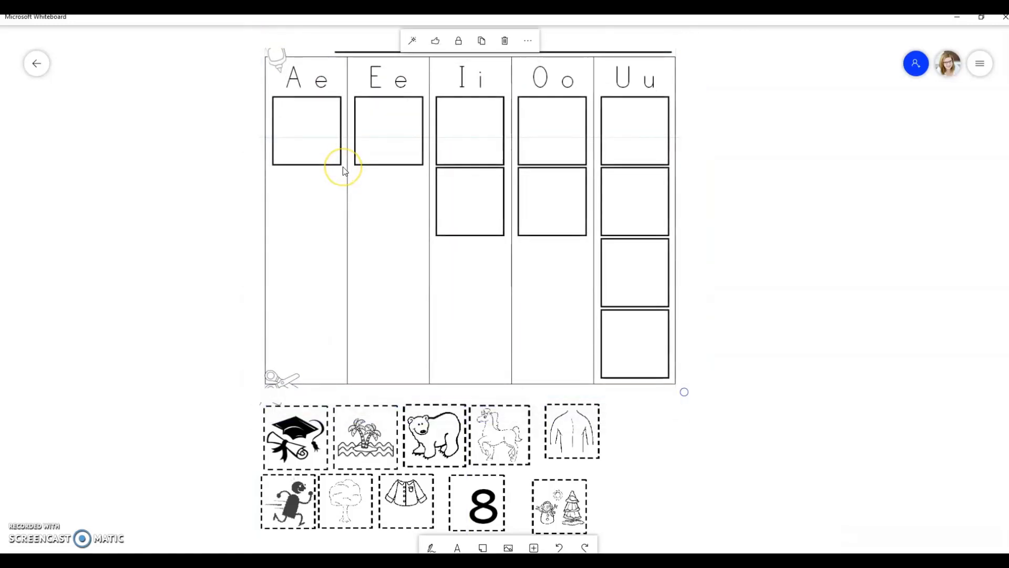
pyautogui.click(458, 41)
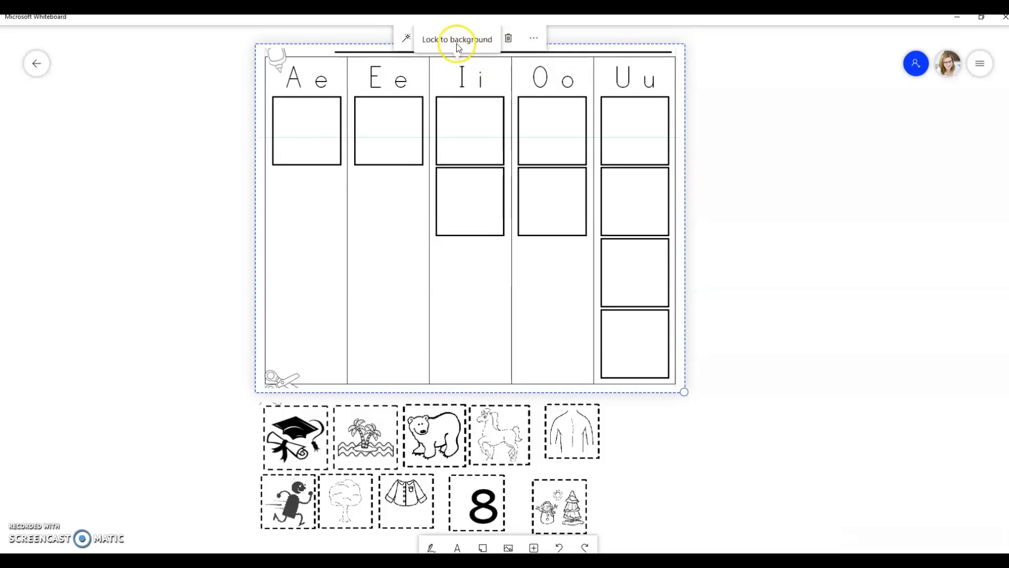
pyautogui.scroll(-3, 451, 109)
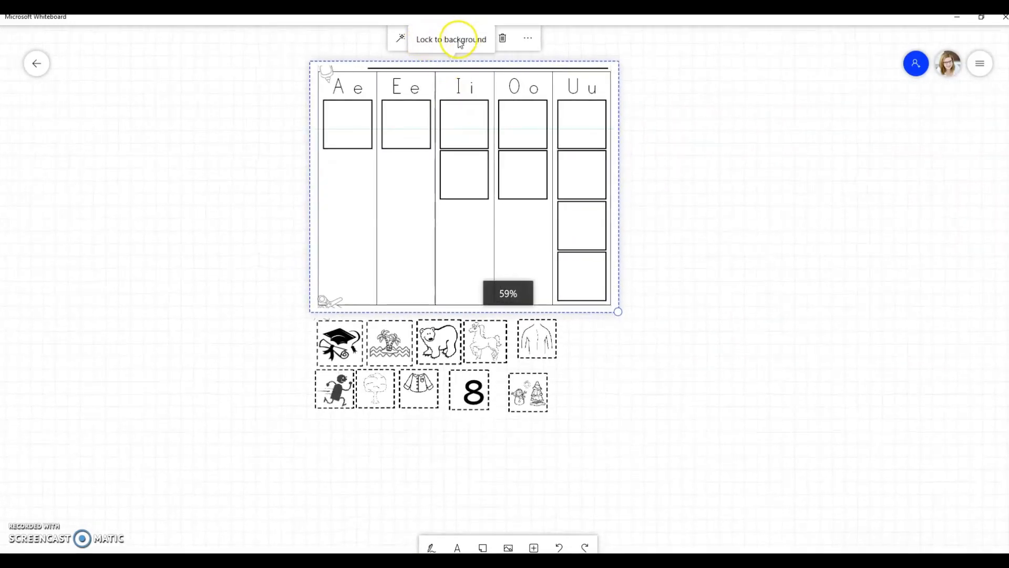
pyautogui.scroll(3, 455, 97)
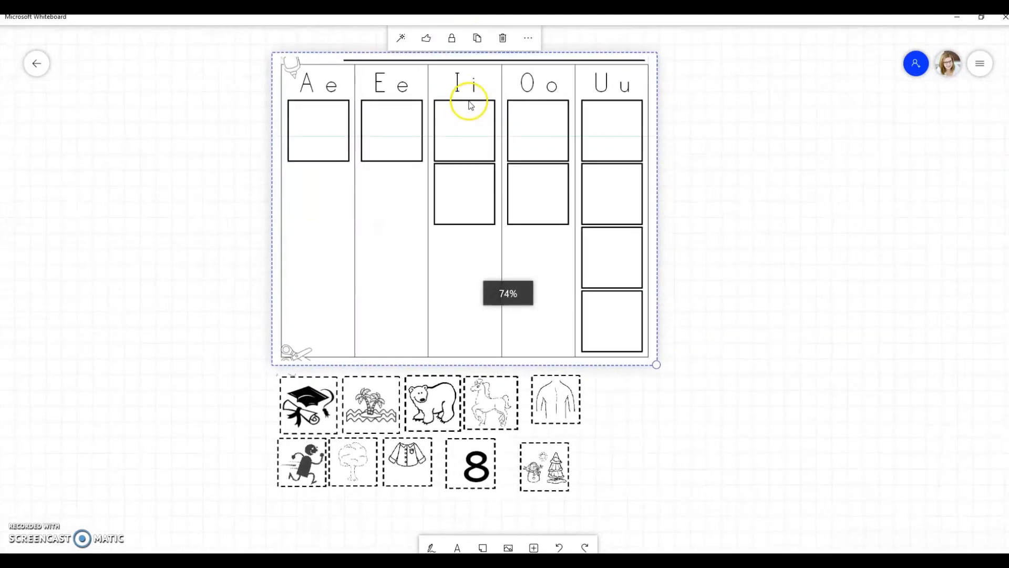
pyautogui.click(450, 39)
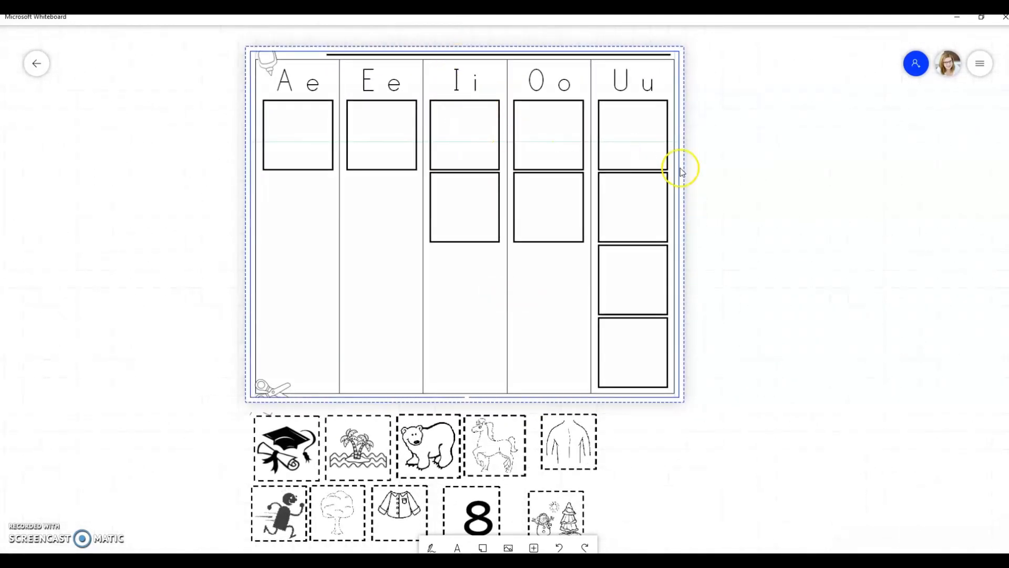
pyautogui.click(762, 196)
pyautogui.moveTo(484, 185)
pyautogui.mouseDown()
pyautogui.moveTo(496, 252)
pyautogui.moveTo(484, 156)
pyautogui.moveTo(484, 169)
pyautogui.mouseUp()
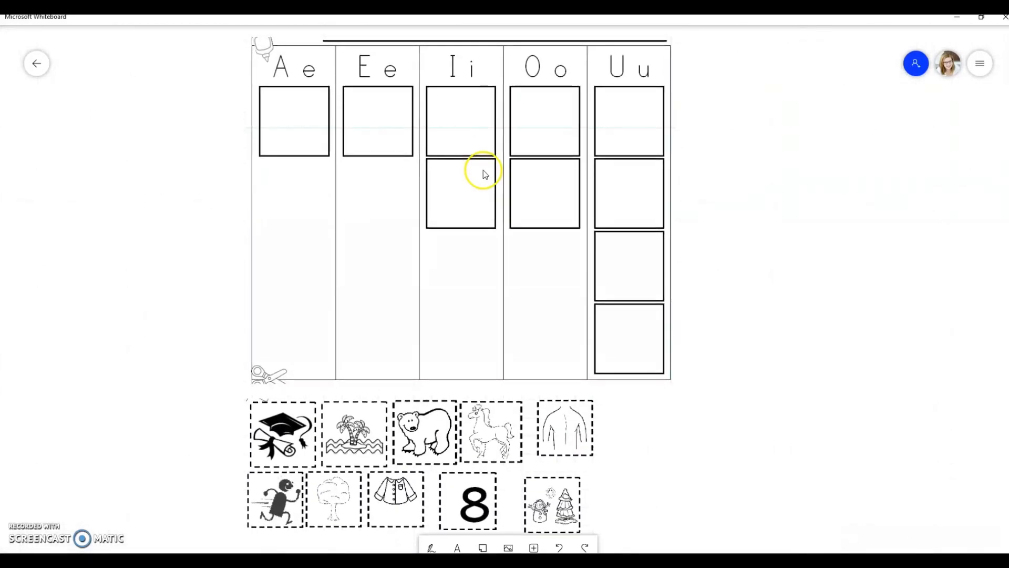
# - Select the graduation cap, island, bear, horse and back picture cards one after another, and clear the selection
pyautogui.click(311, 425)
pyautogui.click(347, 435)
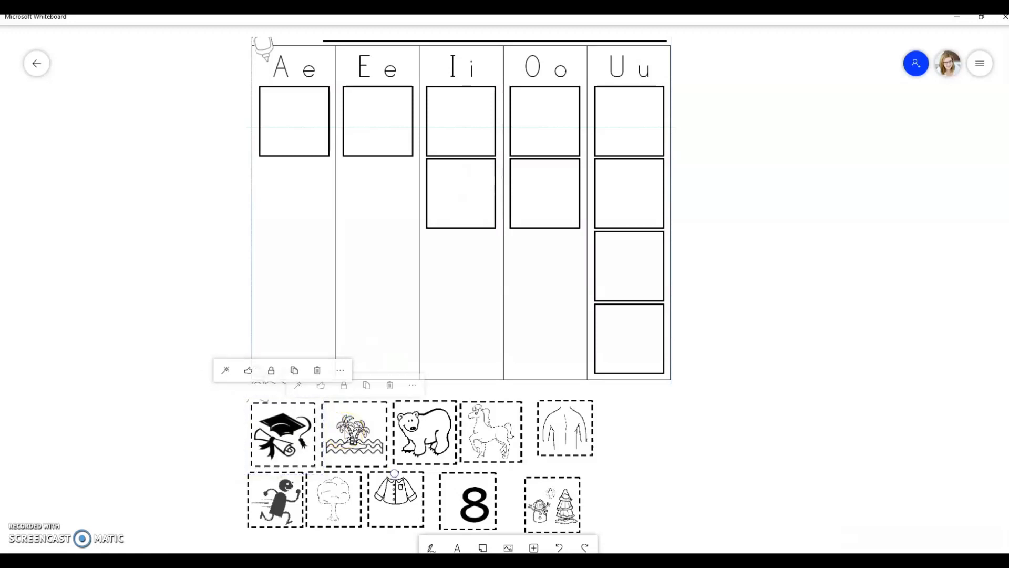
pyautogui.click(428, 434)
pyautogui.click(486, 432)
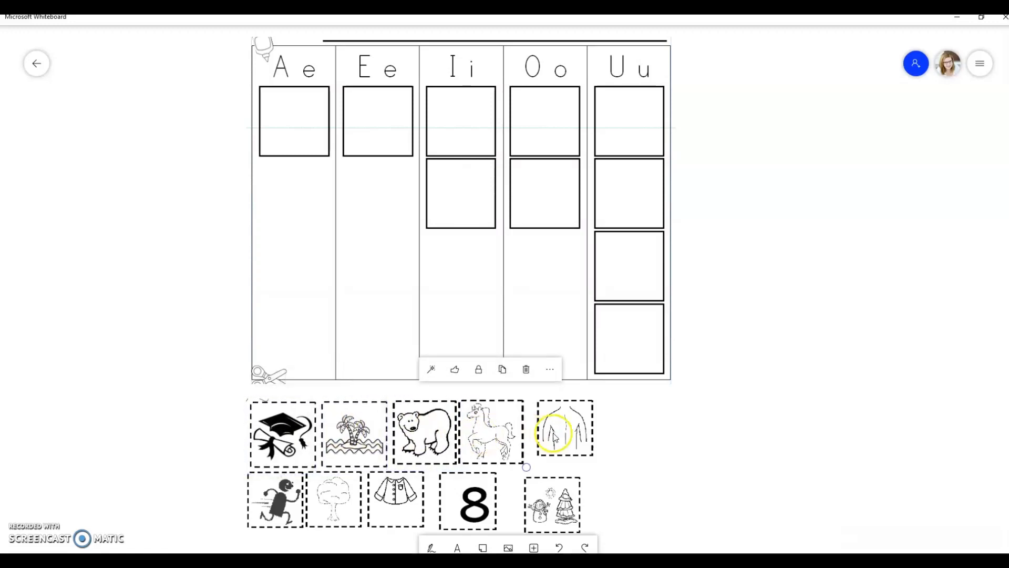
pyautogui.click(566, 433)
pyautogui.click(609, 477)
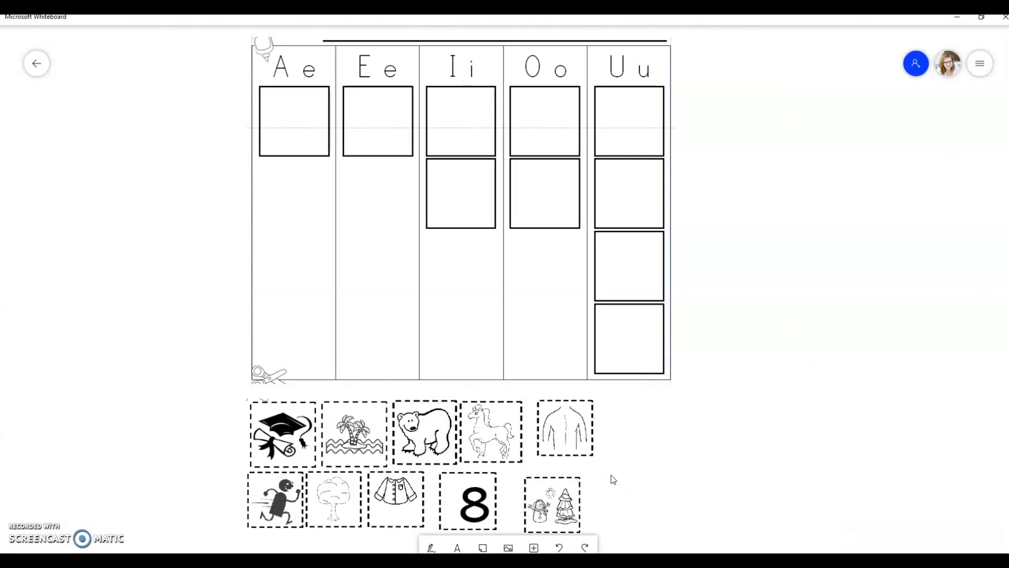
pyautogui.click(624, 468)
pyautogui.click(621, 467)
# - Place the bear card in the first box of the O column and the tree card in the box of the A column
pyautogui.click(437, 436)
pyautogui.moveTo(437, 436); pyautogui.dragTo(557, 126)
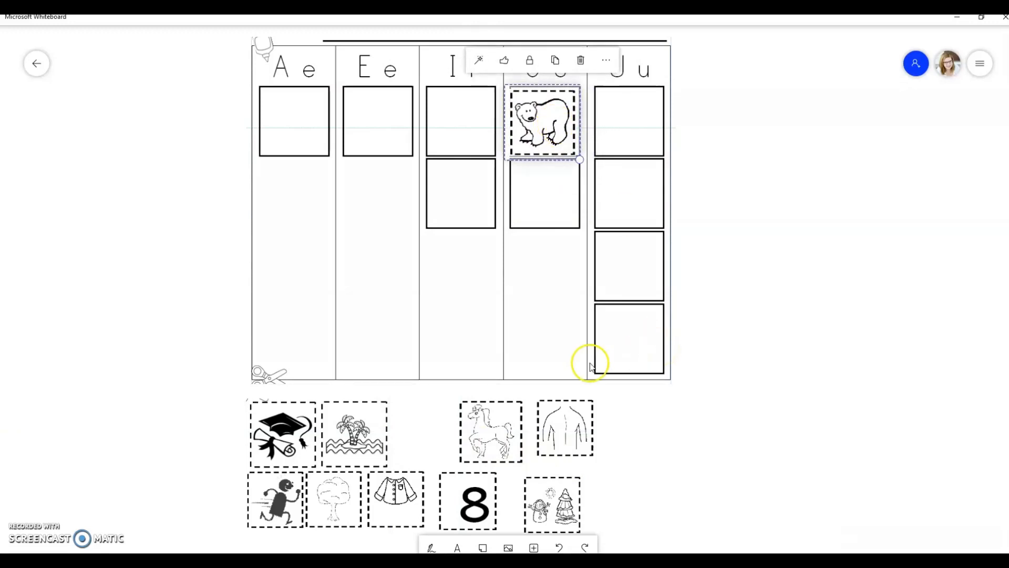
pyautogui.click(341, 502)
pyautogui.moveTo(340, 502); pyautogui.dragTo(303, 127)
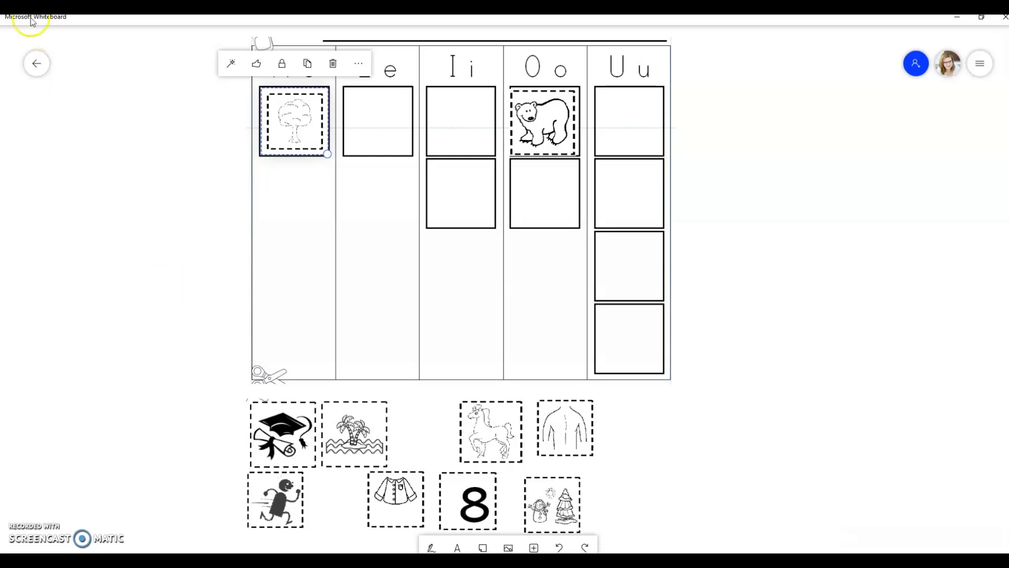
# - Open the Syllable word building whiteboard and lock its picture sheet with the empty syllable boxes to the background
pyautogui.click(35, 62)
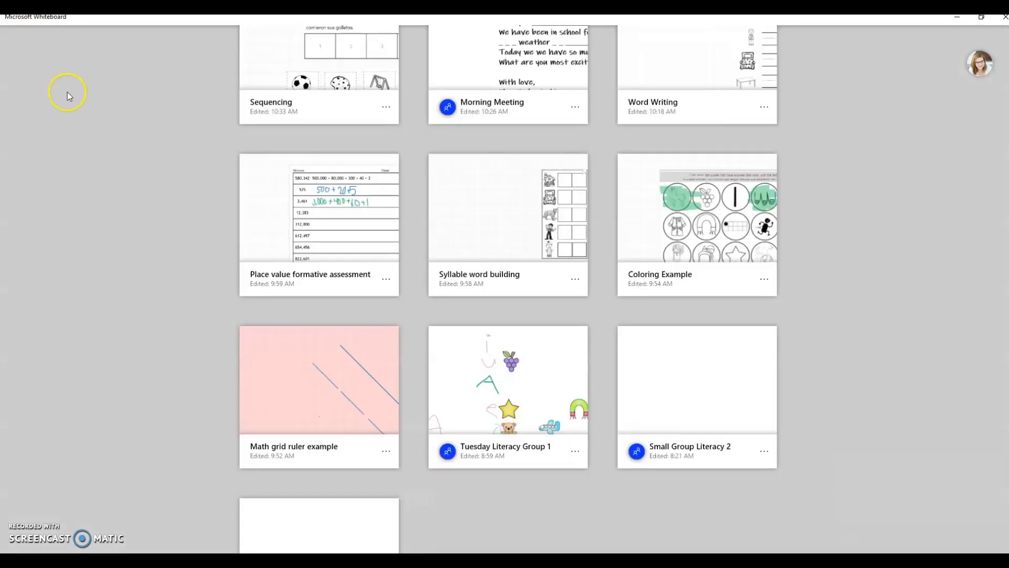
pyautogui.click(479, 212)
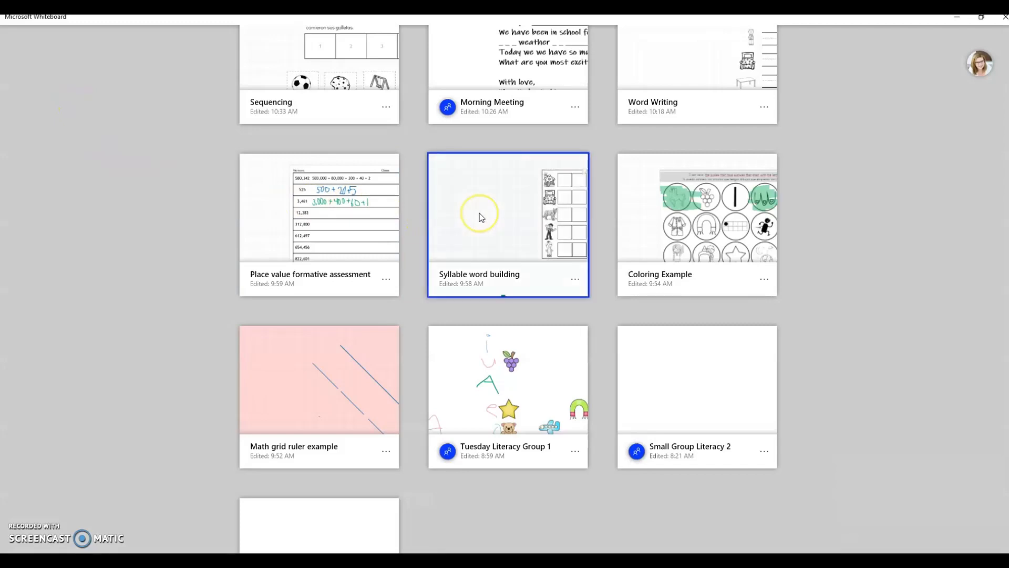
pyautogui.scroll(-3, 500, 234)
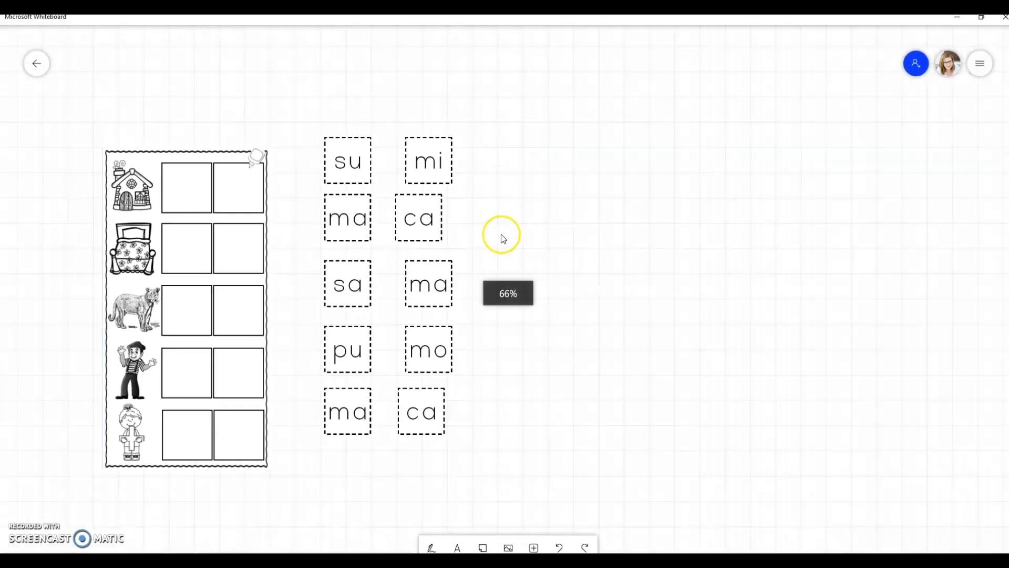
pyautogui.moveTo(282, 258); pyautogui.dragTo(452, 233)
pyautogui.scroll(2, 452, 262)
pyautogui.scroll(1, 452, 261)
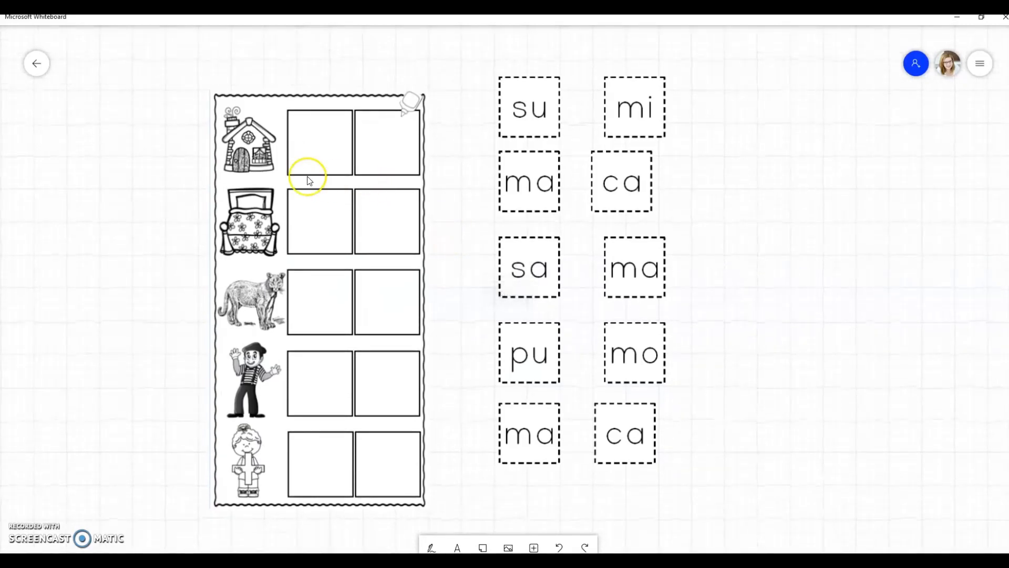
pyautogui.click(339, 158)
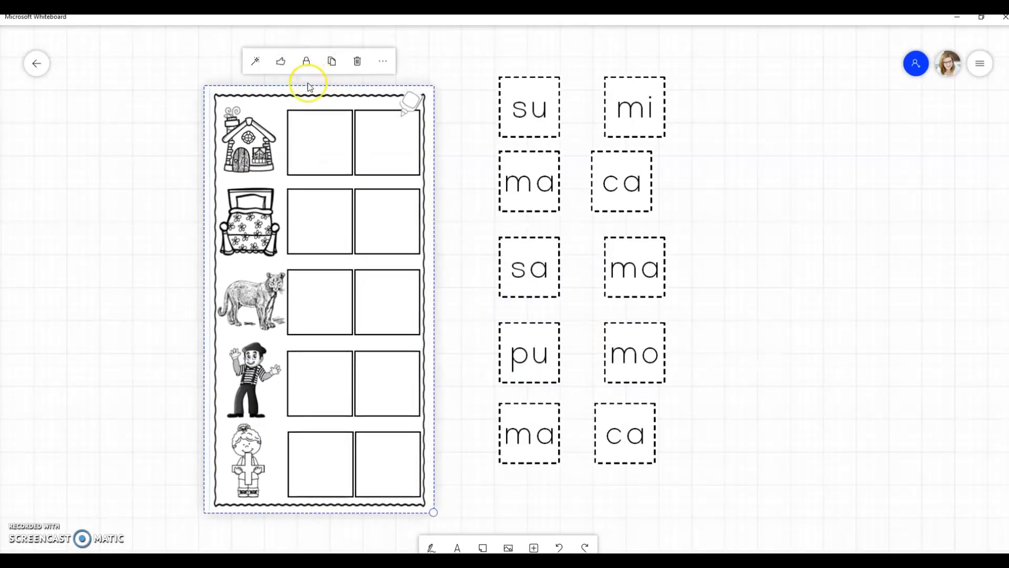
pyautogui.click(304, 61)
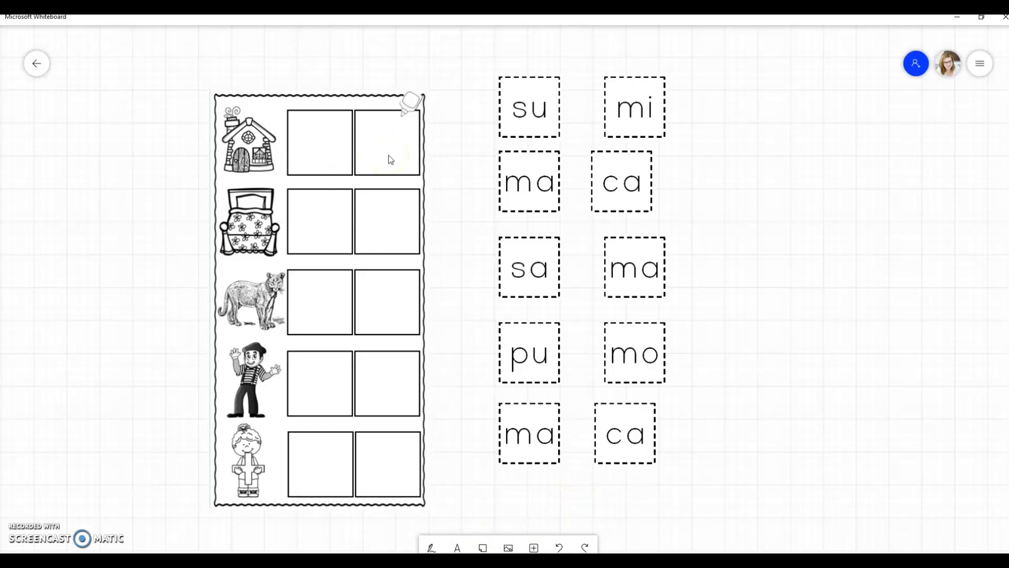
# - Place the ca and sa syllable cards in the two boxes beside the house picture
pyautogui.moveTo(627, 441); pyautogui.dragTo(326, 157)
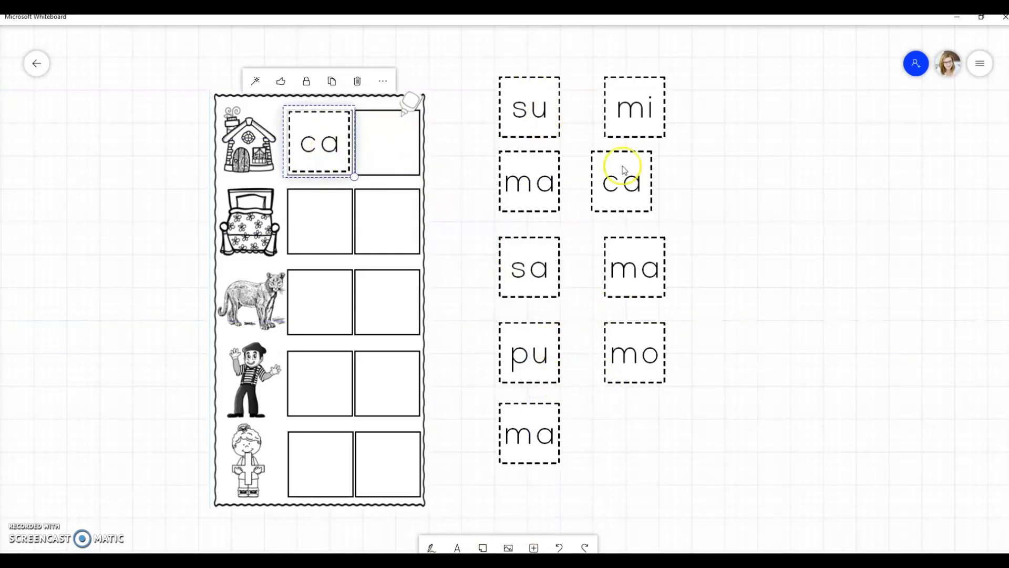
pyautogui.moveTo(545, 270); pyautogui.dragTo(399, 146)
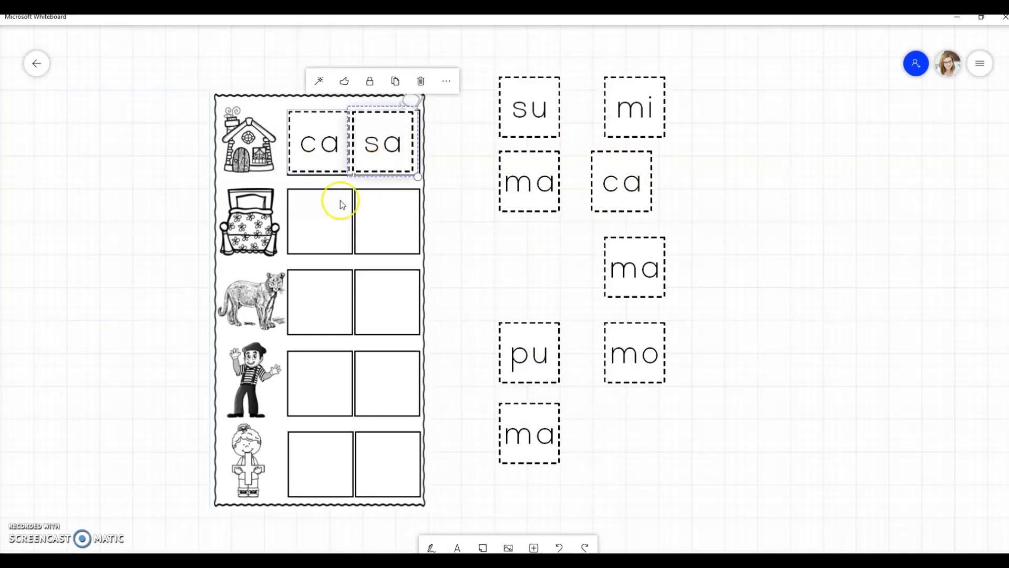
pyautogui.click(433, 216)
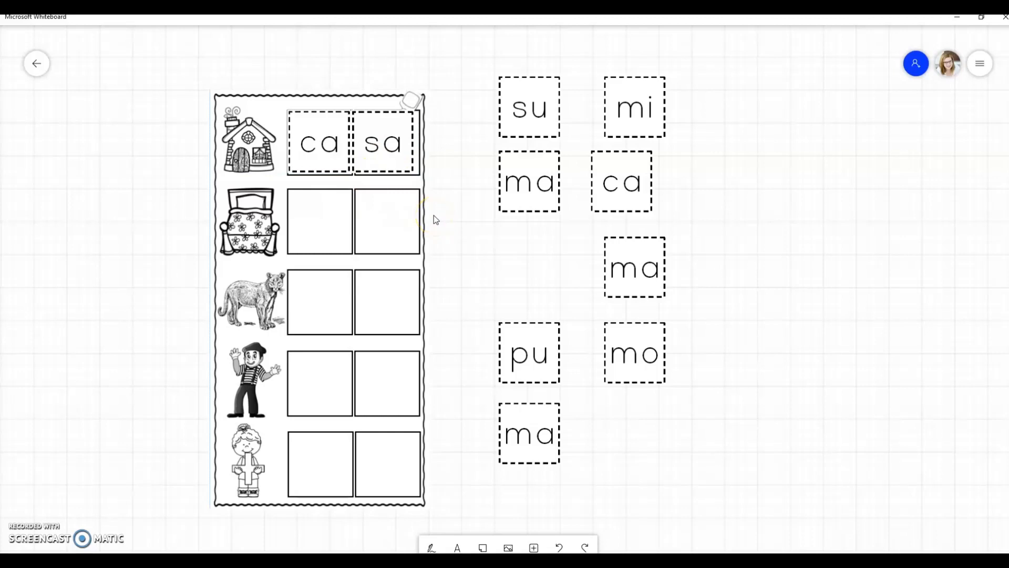
pyautogui.click(462, 256)
# - Open the Coloring Example whiteboard and choose the highlighter for inking
pyautogui.click(32, 64)
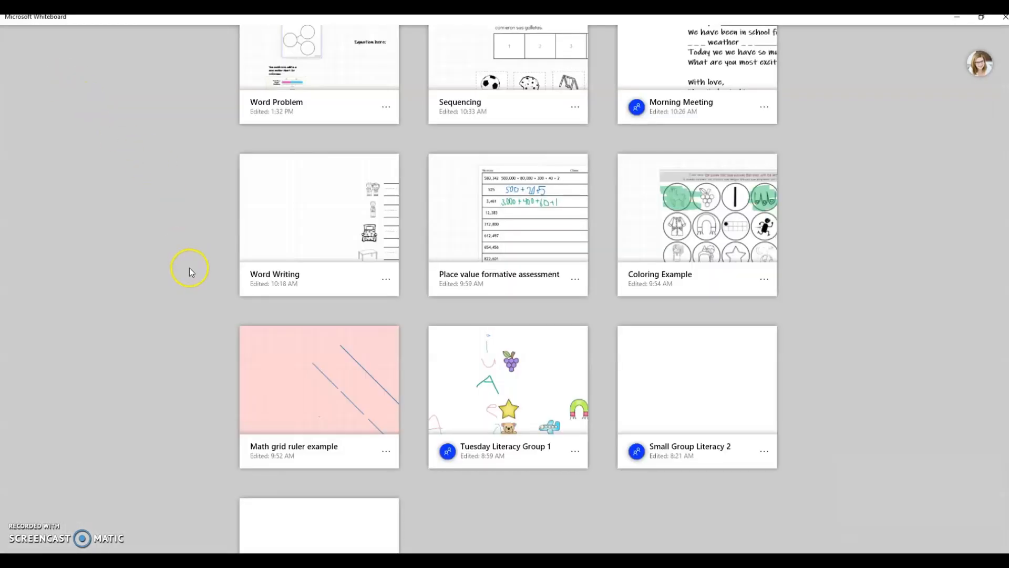
pyautogui.click(734, 230)
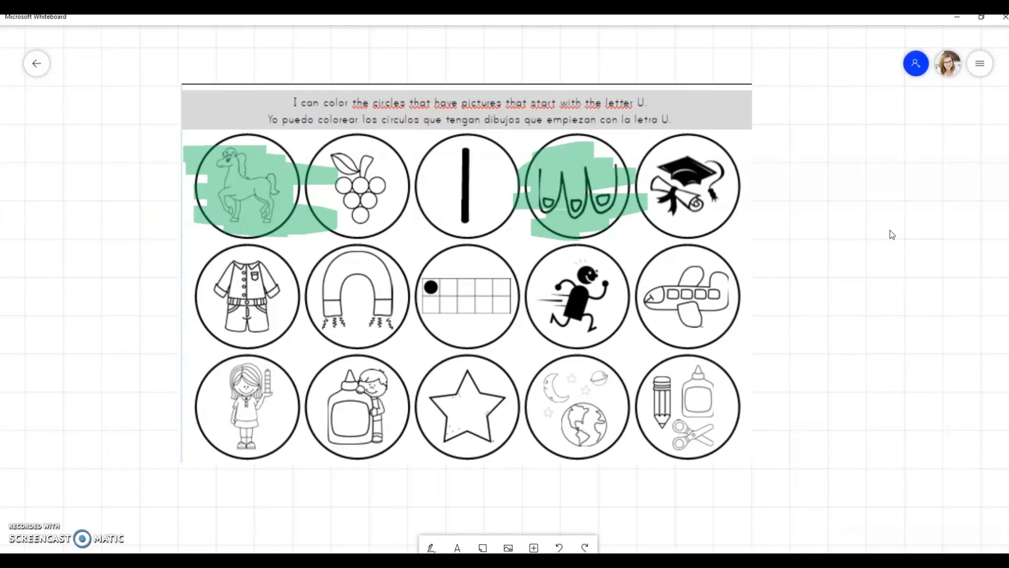
pyautogui.click(432, 548)
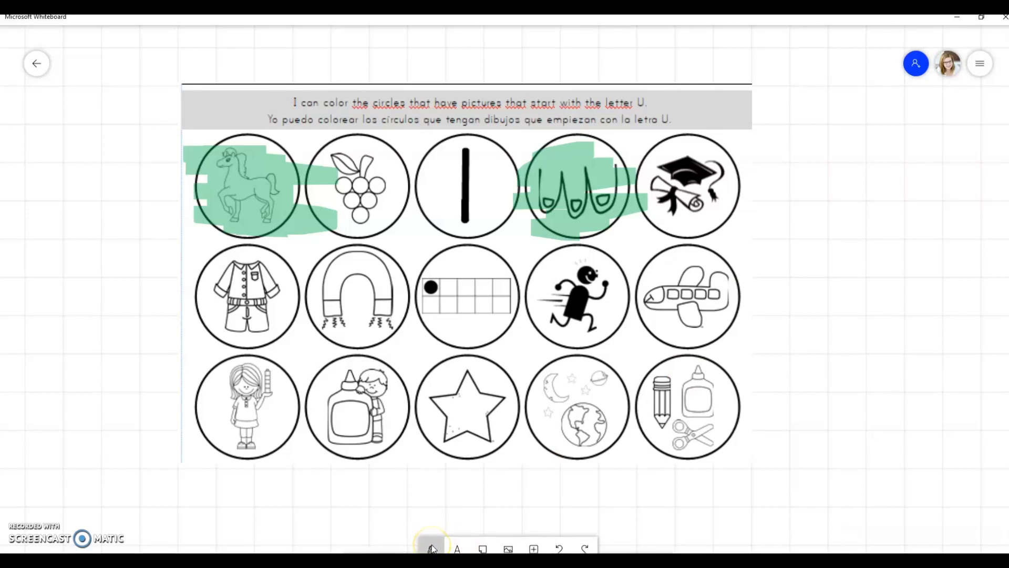
pyautogui.click(536, 547)
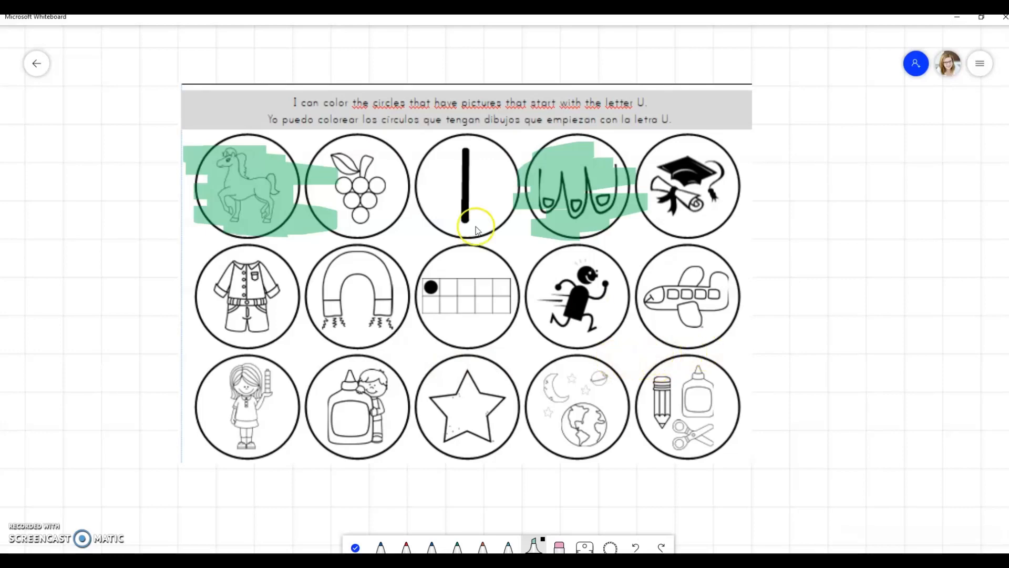
# - Open the Word Writing whiteboard and lock the picture of the two singing children to the background
pyautogui.click(41, 61)
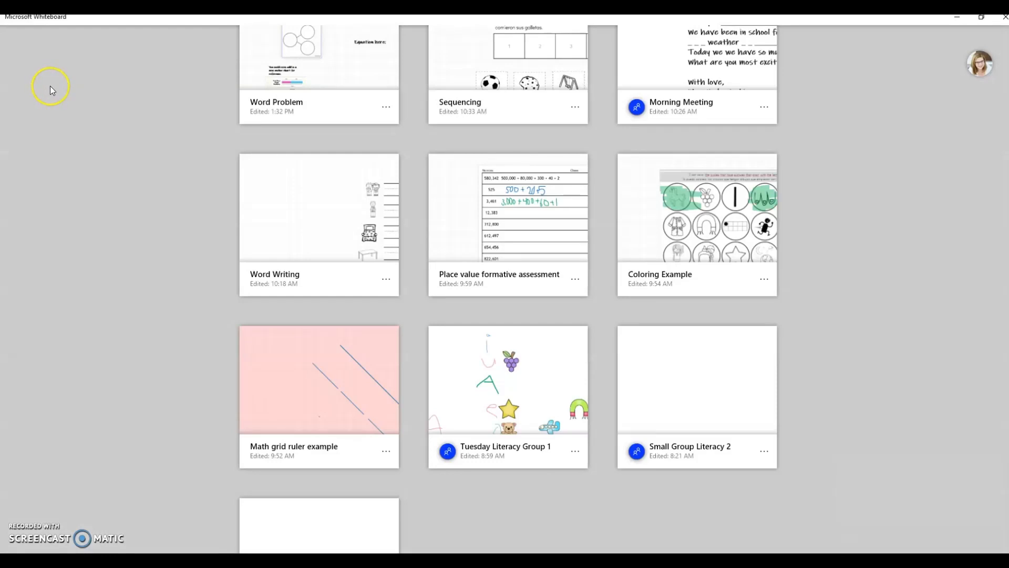
pyautogui.click(345, 238)
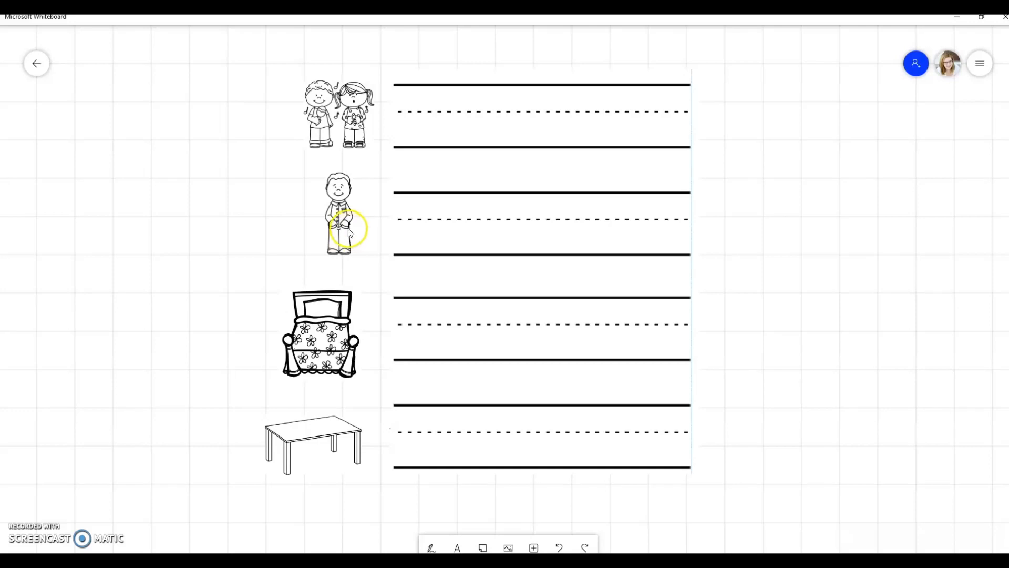
pyautogui.click(316, 97)
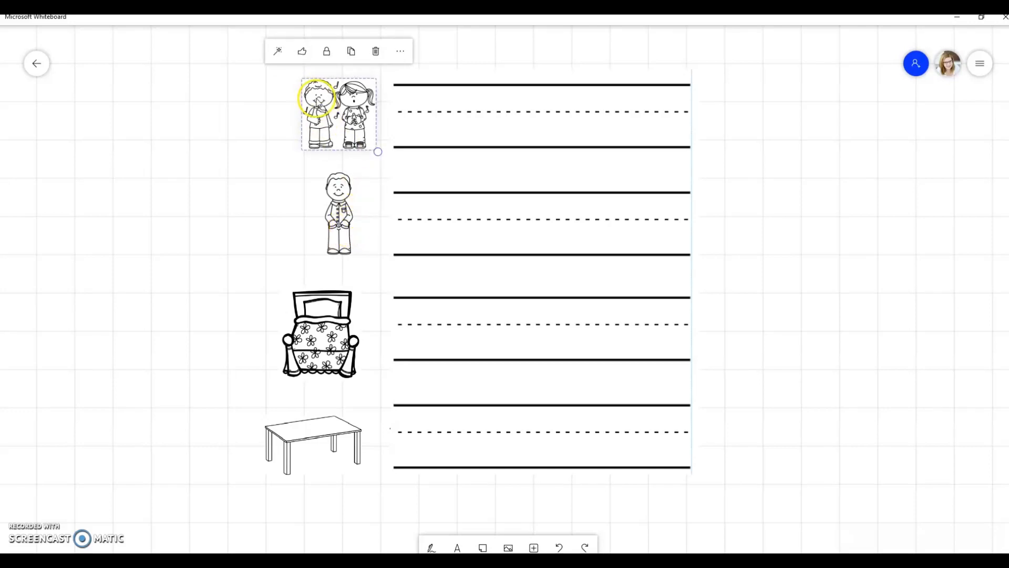
pyautogui.click(285, 149)
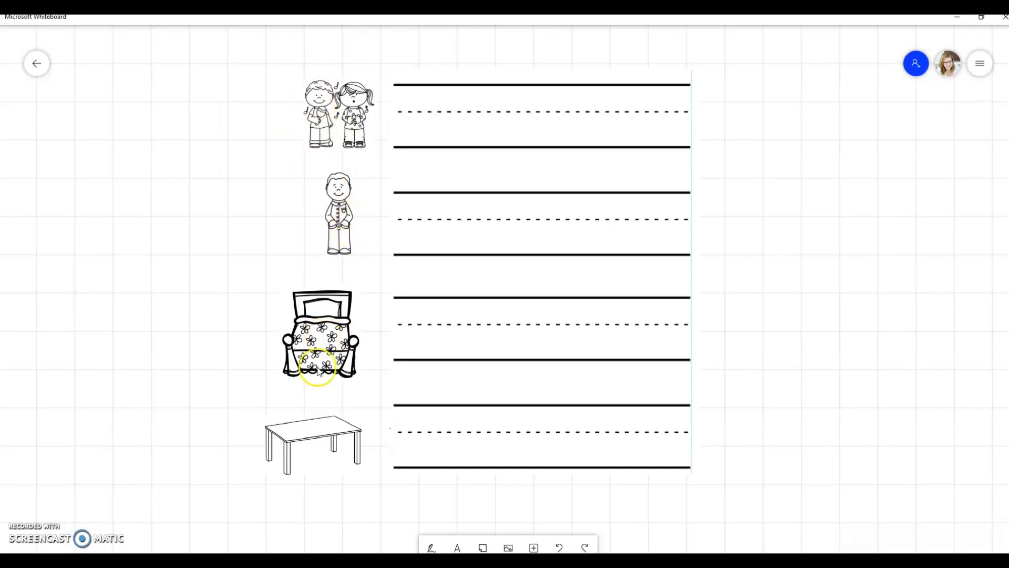
pyautogui.click(356, 145)
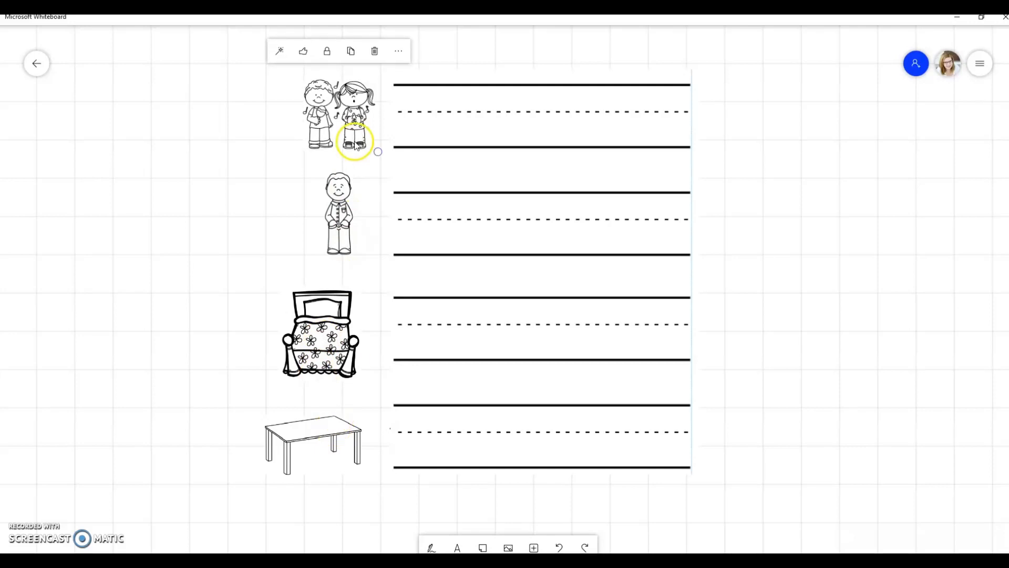
pyautogui.click(326, 56)
# - Lock the pictures of the man, the bed and the table to the background
pyautogui.click(339, 213)
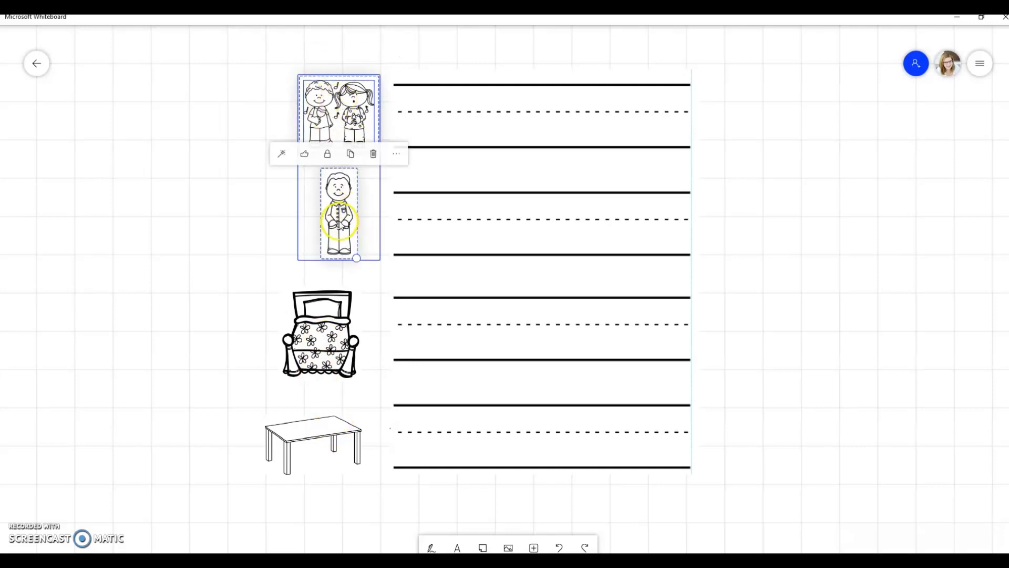
pyautogui.click(326, 316)
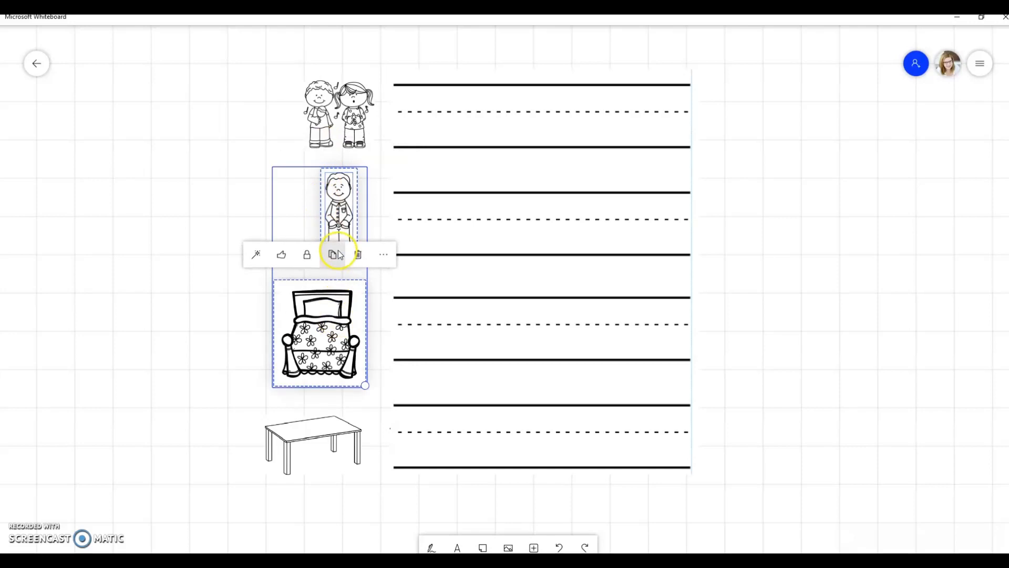
pyautogui.click(308, 262)
pyautogui.click(315, 417)
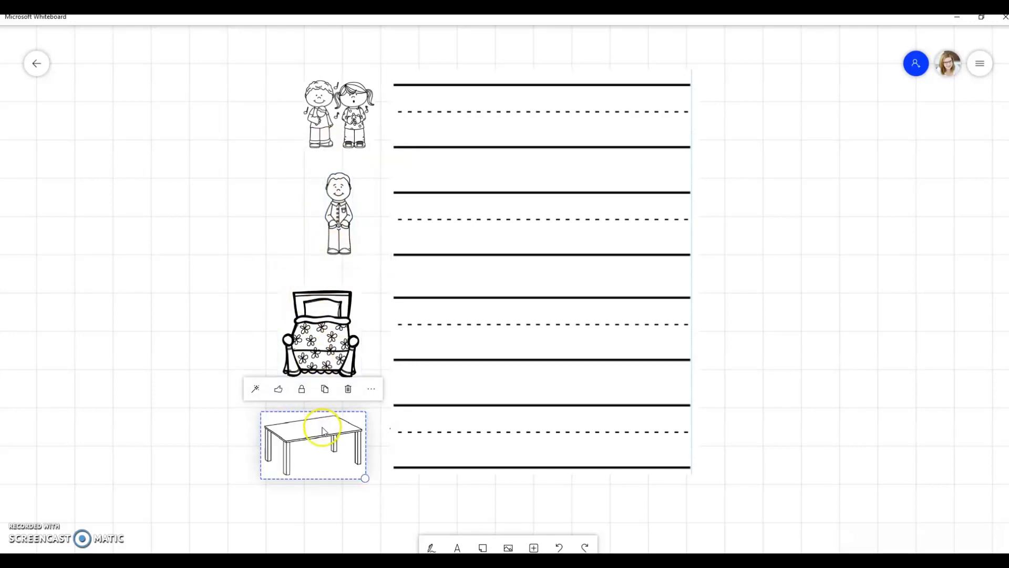
pyautogui.click(301, 387)
# - Lock the sheet of handwriting lines beside the pictures to the background
pyautogui.click(430, 165)
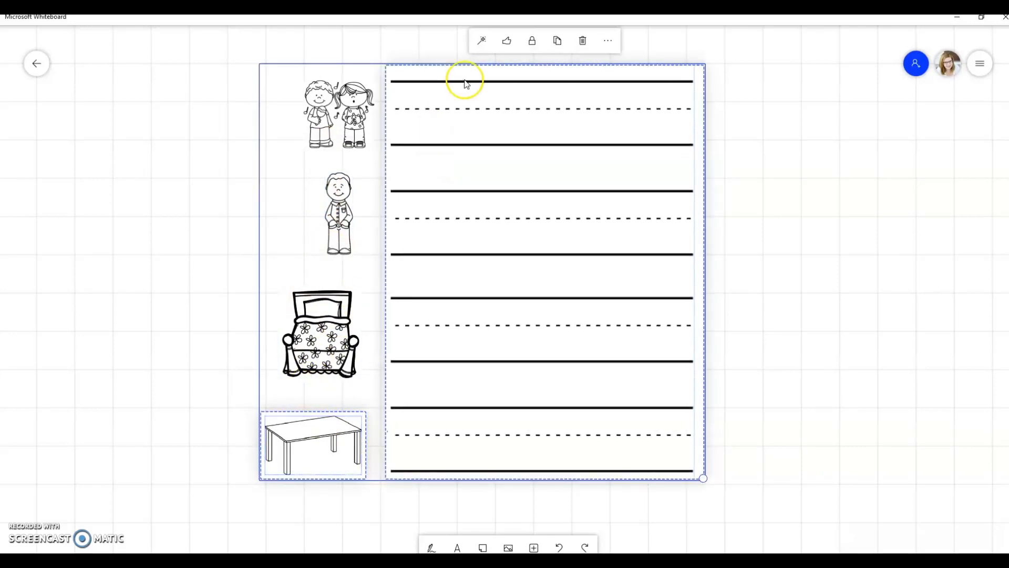
pyautogui.click(532, 41)
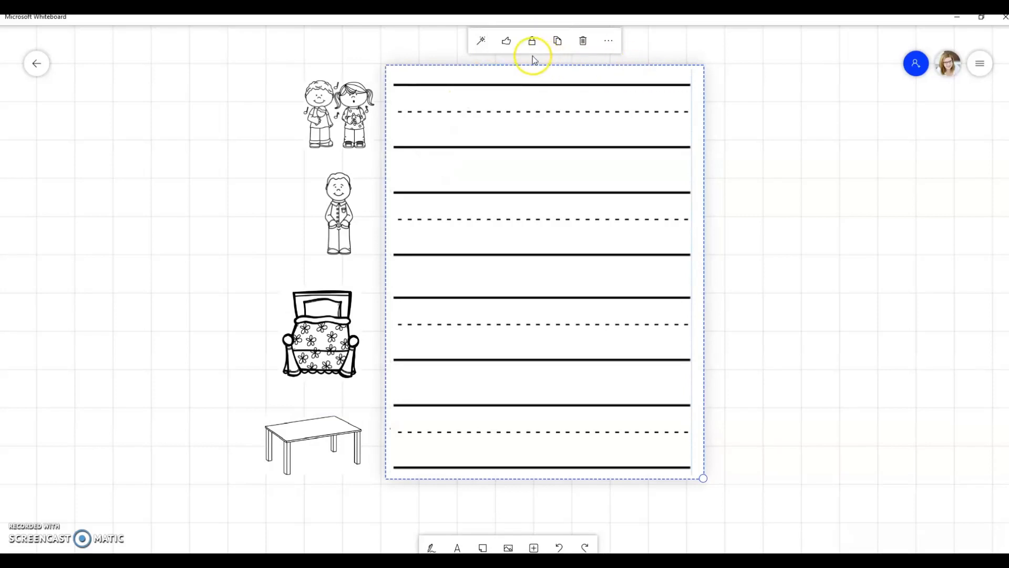
pyautogui.scroll(-3, 518, 100)
pyautogui.scroll(1, 516, 61)
pyautogui.click(523, 53)
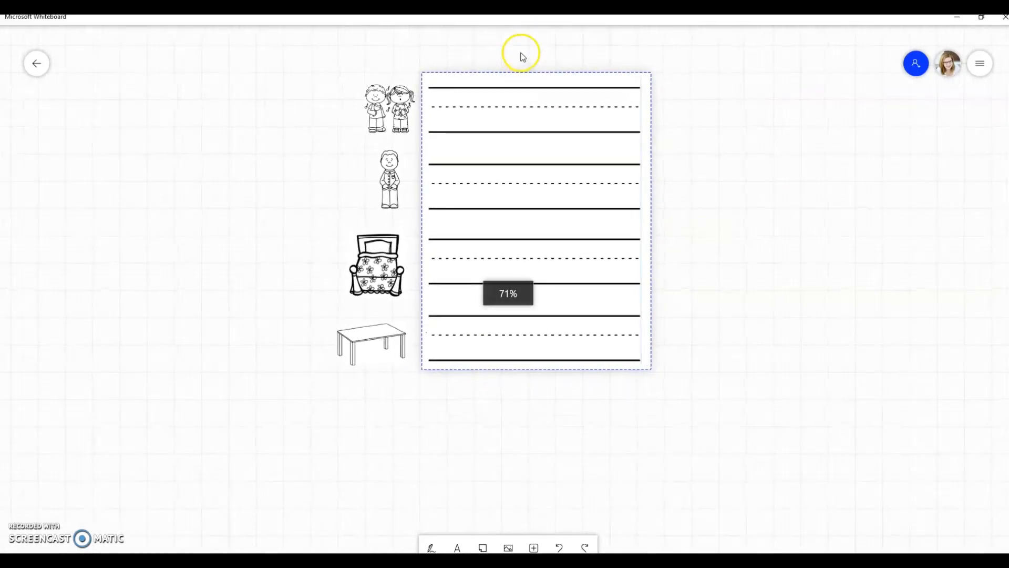
pyautogui.scroll(3, 703, 268)
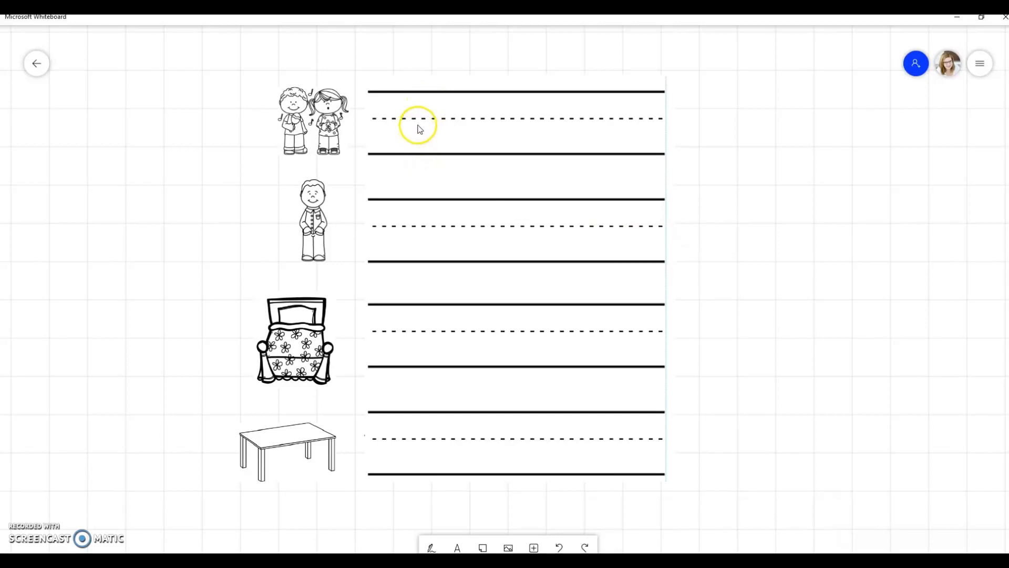
# - Handwrite papa with the blue pen on the writing lines beside the man
pyautogui.click(431, 548)
pyautogui.click(382, 545)
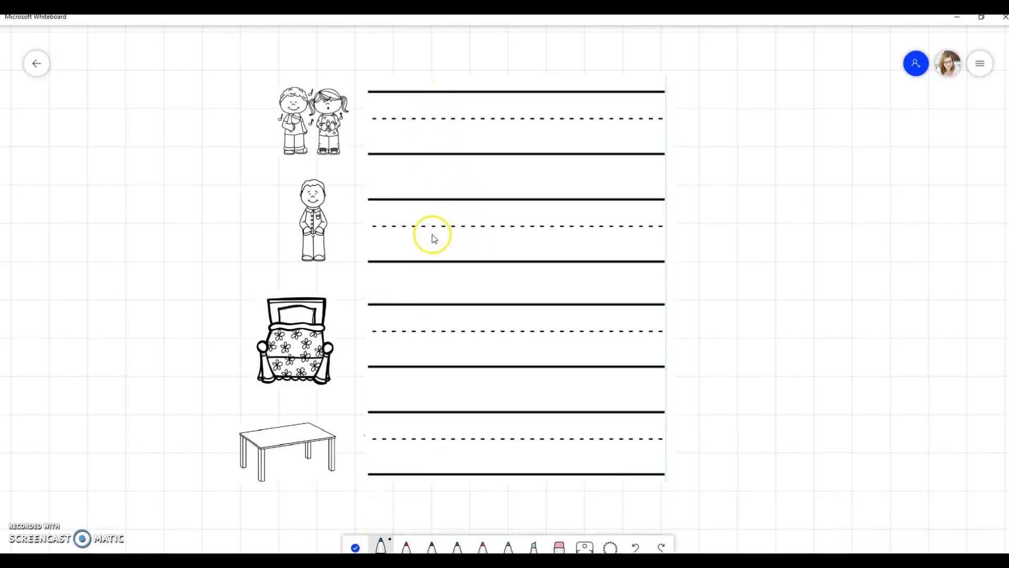
pyautogui.moveTo(433, 232); pyautogui.dragTo(438, 288)
pyautogui.moveTo(432, 227)
pyautogui.mouseDown()
pyautogui.moveTo(461, 236)
pyautogui.moveTo(432, 256)
pyautogui.mouseUp()
pyautogui.moveTo(485, 228)
pyautogui.mouseDown()
pyautogui.moveTo(474, 250)
pyautogui.moveTo(489, 231)
pyautogui.moveTo(511, 261)
pyautogui.moveTo(514, 288)
pyautogui.mouseUp()
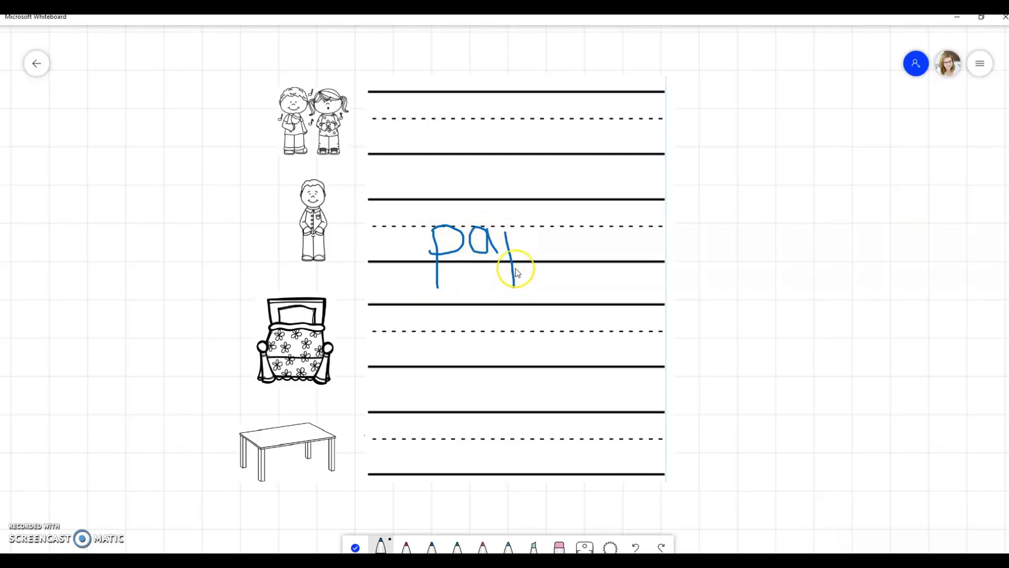
pyautogui.moveTo(507, 233)
pyautogui.mouseDown()
pyautogui.moveTo(531, 261)
pyautogui.moveTo(508, 256)
pyautogui.mouseUp()
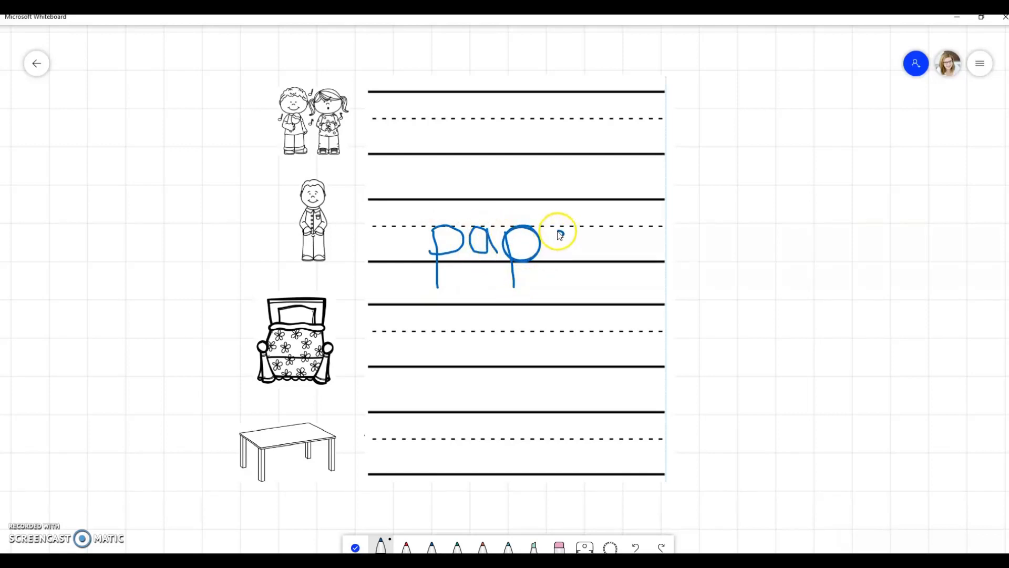
pyautogui.moveTo(564, 232)
pyautogui.mouseDown()
pyautogui.moveTo(556, 261)
pyautogui.moveTo(574, 250)
pyautogui.moveTo(581, 266)
pyautogui.mouseUp()
# - Open the Sequencing whiteboard and lock its story sheet with the four numbered boxes to the background
pyautogui.click(37, 65)
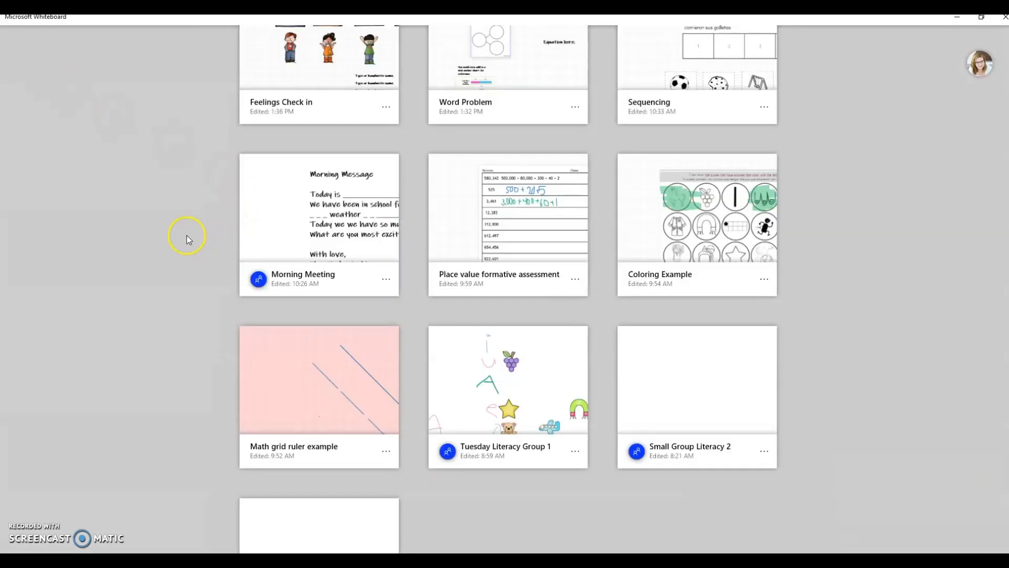
pyautogui.scroll(2, 185, 232)
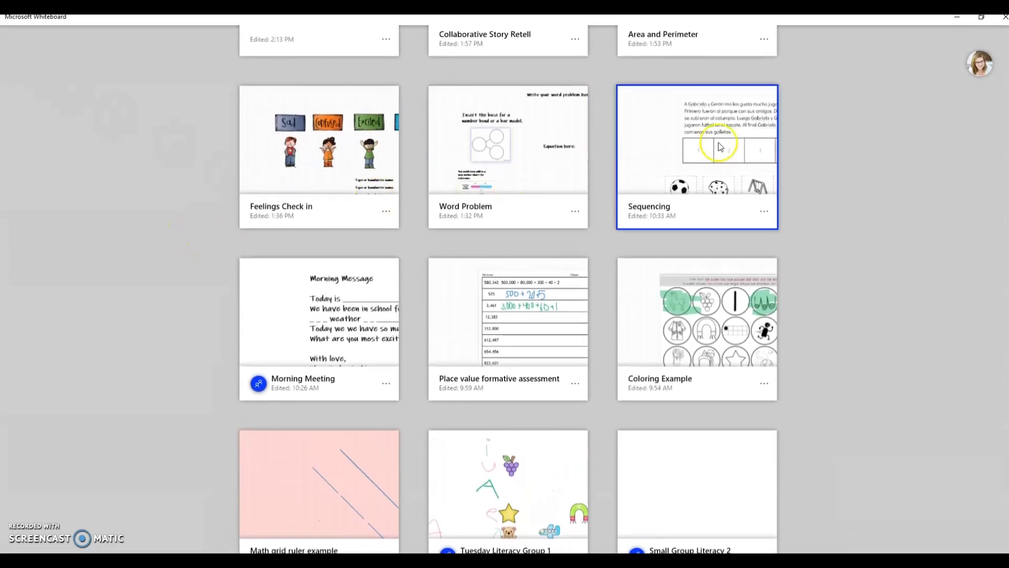
pyautogui.click(721, 147)
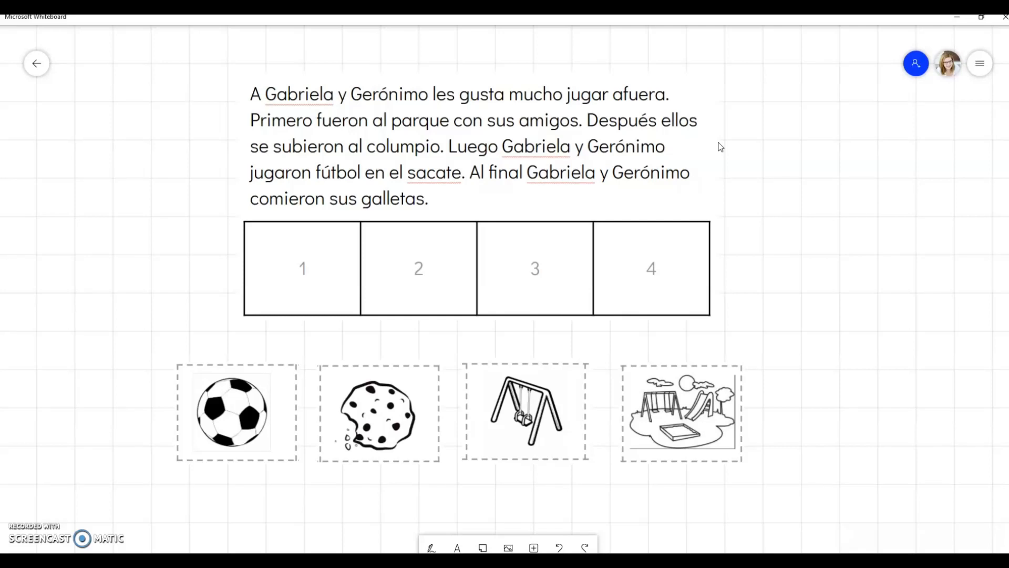
pyautogui.click(393, 105)
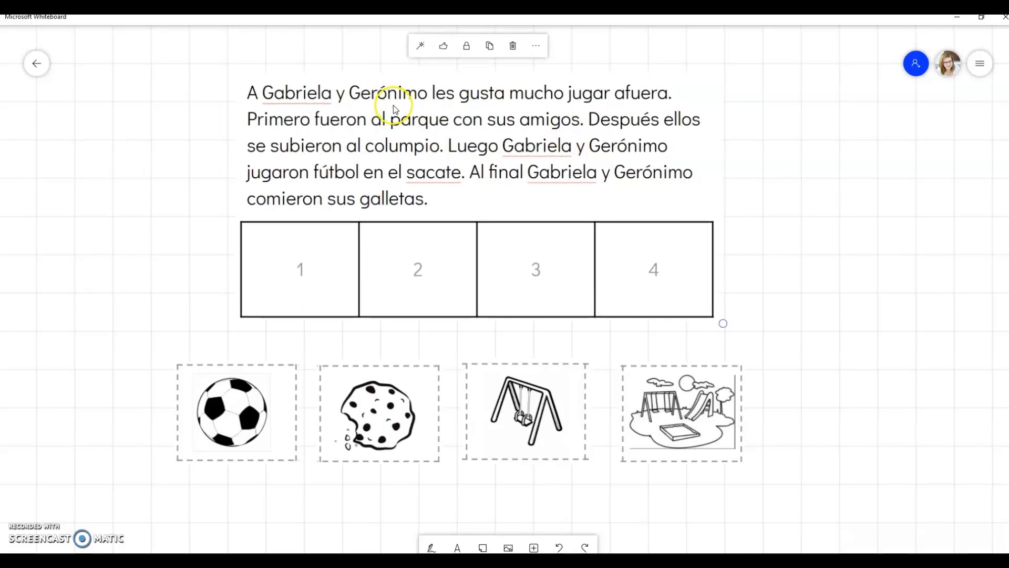
pyautogui.click(466, 46)
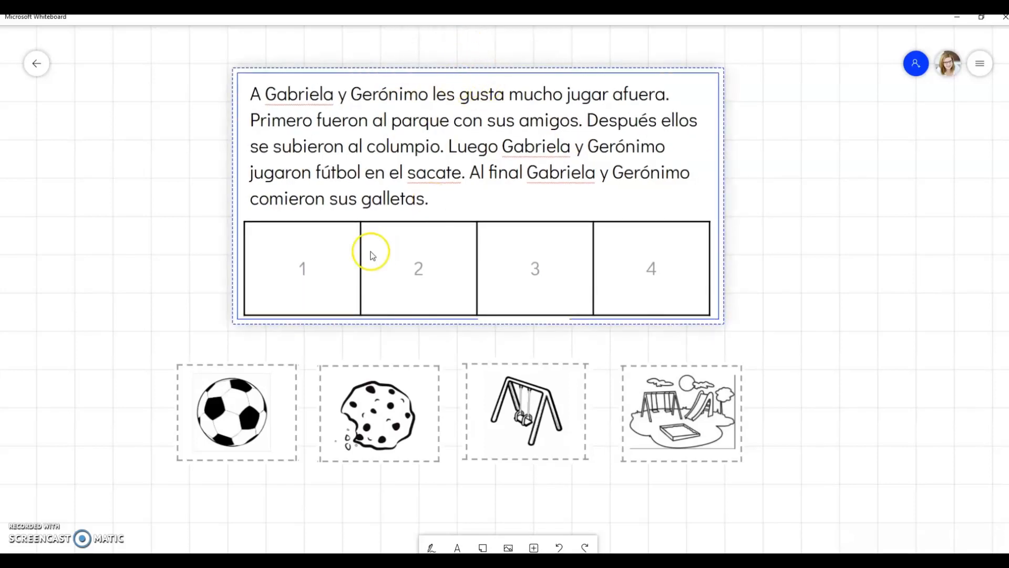
pyautogui.click(681, 272)
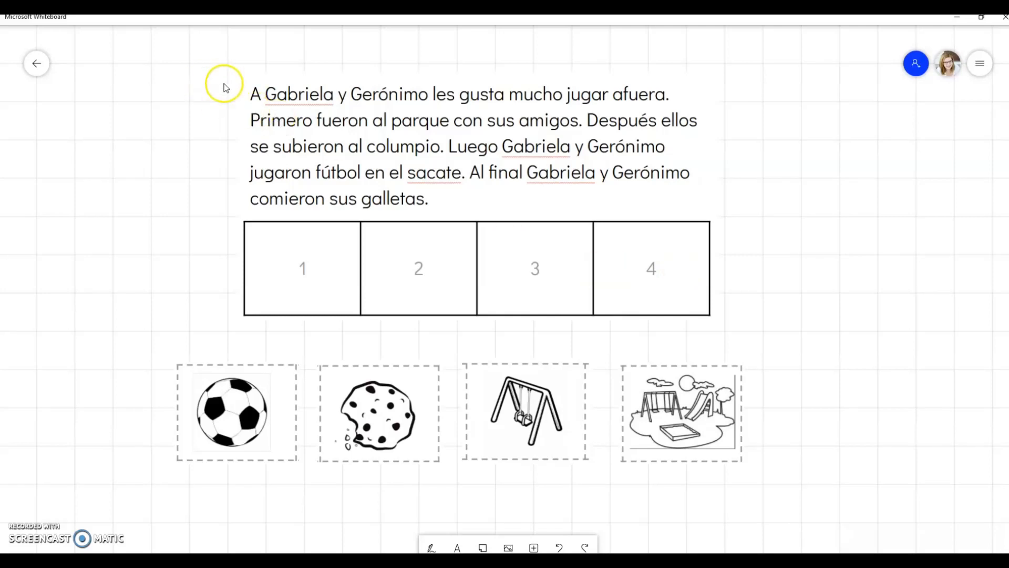
# - Select the soccer ball, cookie, swing and playground cards one after another, and clear the selection
pyautogui.click(254, 392)
pyautogui.click(365, 401)
pyautogui.click(528, 394)
pyautogui.click(680, 378)
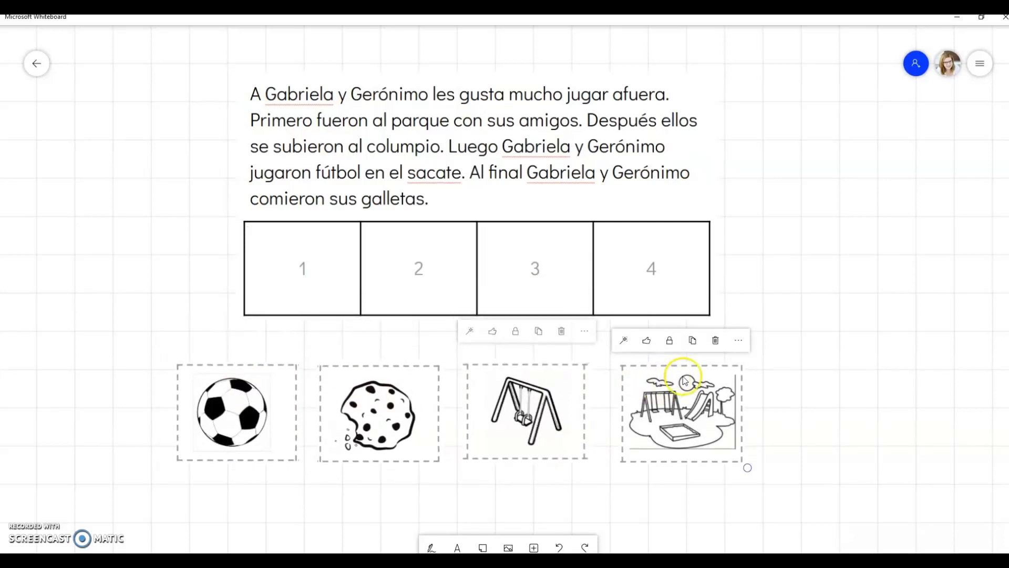
pyautogui.click(817, 345)
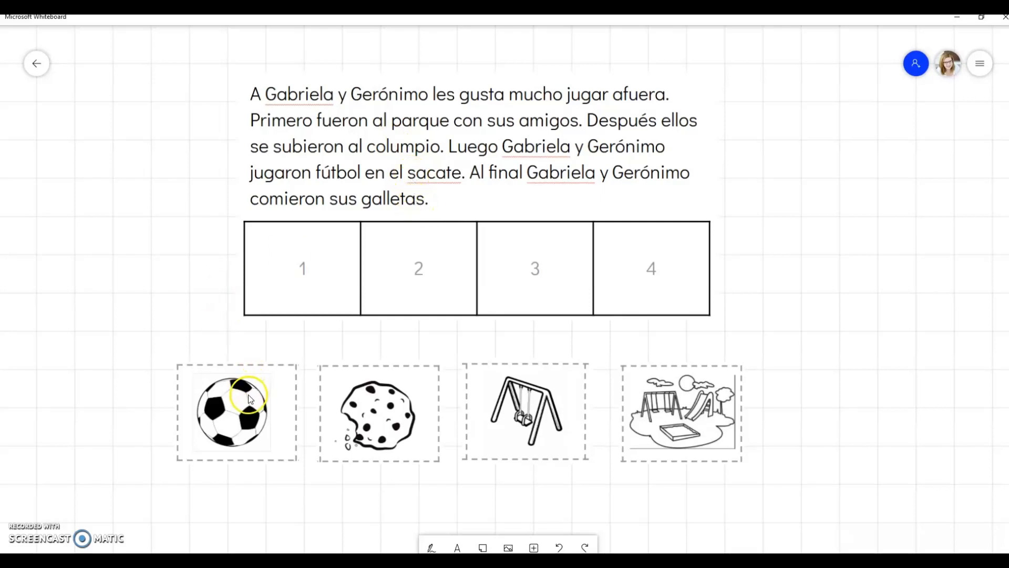
# - Place the playground, swing, soccer ball and cookie cards in boxes 1 to 4 in story order, and return to the whiteboard gallery
pyautogui.moveTo(264, 387)
pyautogui.mouseDown()
pyautogui.moveTo(434, 256)
pyautogui.moveTo(351, 334)
pyautogui.moveTo(265, 388)
pyautogui.mouseUp()
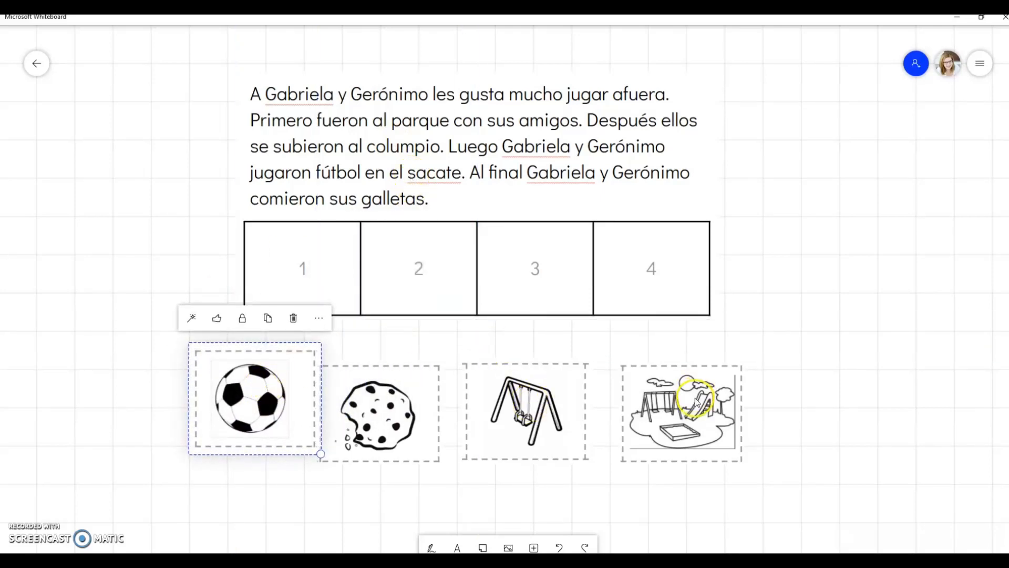
pyautogui.moveTo(696, 392); pyautogui.dragTo(315, 227)
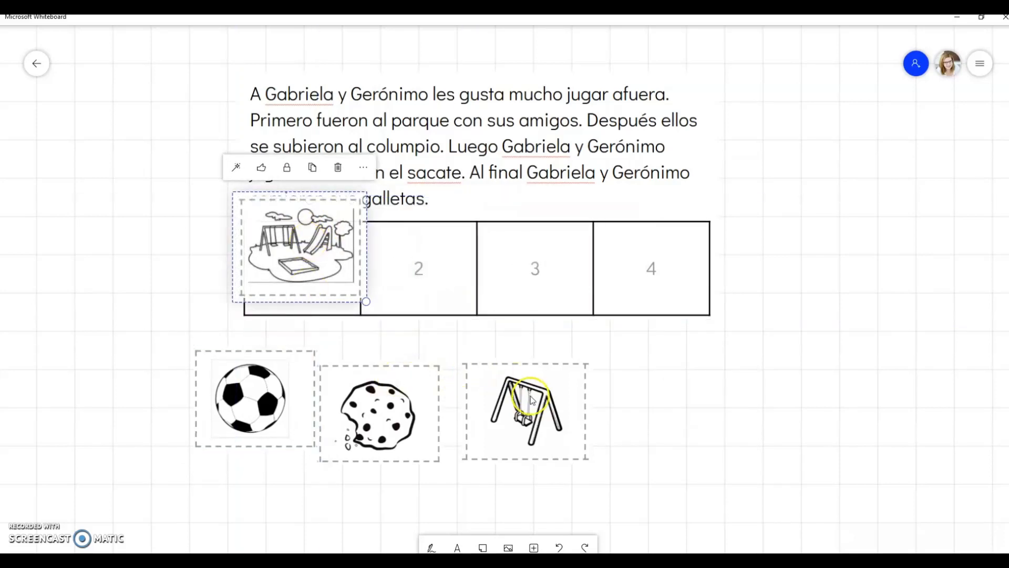
pyautogui.moveTo(542, 411); pyautogui.dragTo(424, 271)
pyautogui.moveTo(390, 371); pyautogui.dragTo(522, 227)
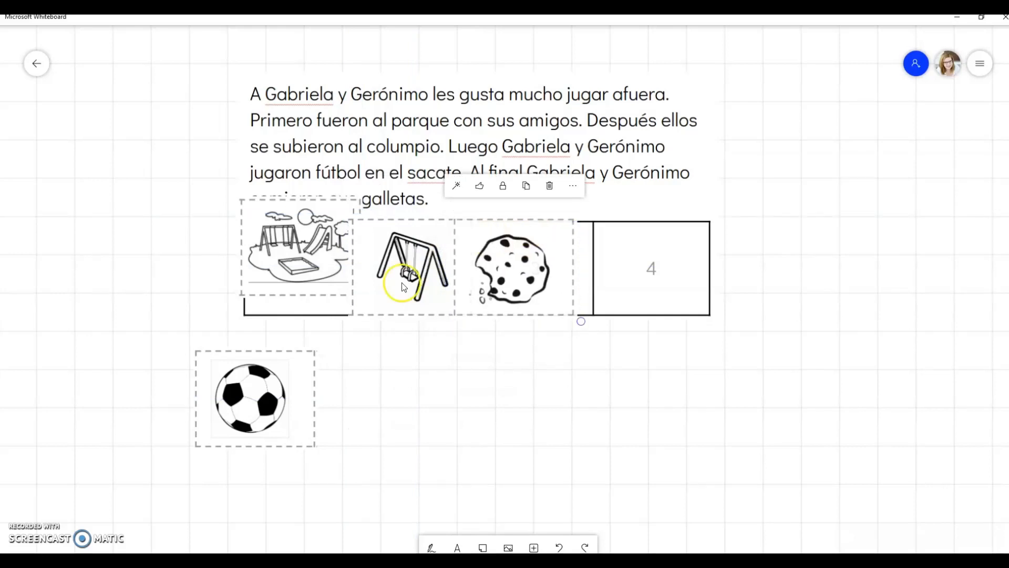
pyautogui.moveTo(484, 281); pyautogui.dragTo(590, 277)
pyautogui.moveTo(234, 394); pyautogui.dragTo(534, 256)
pyautogui.click(506, 438)
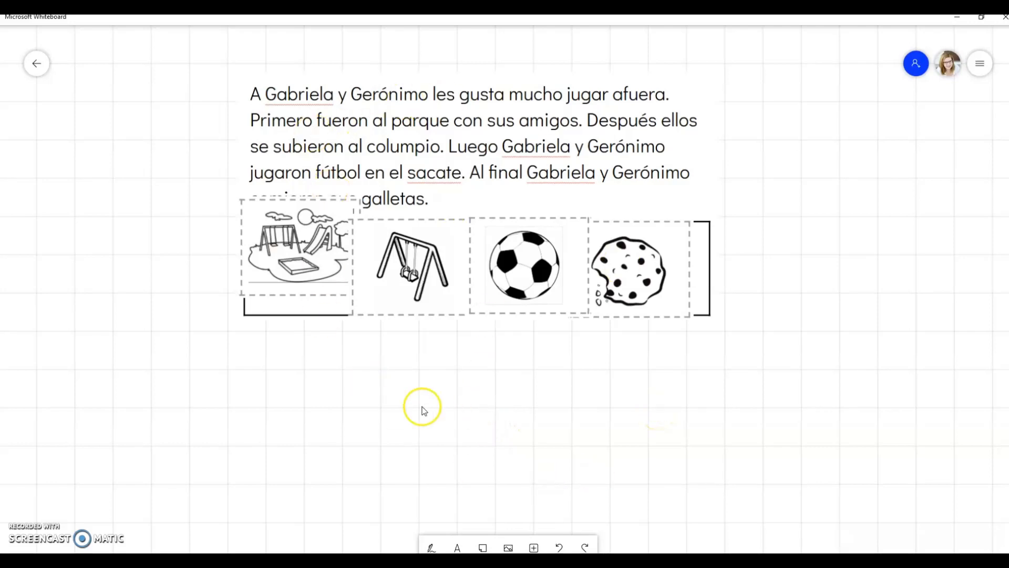
pyautogui.click(43, 68)
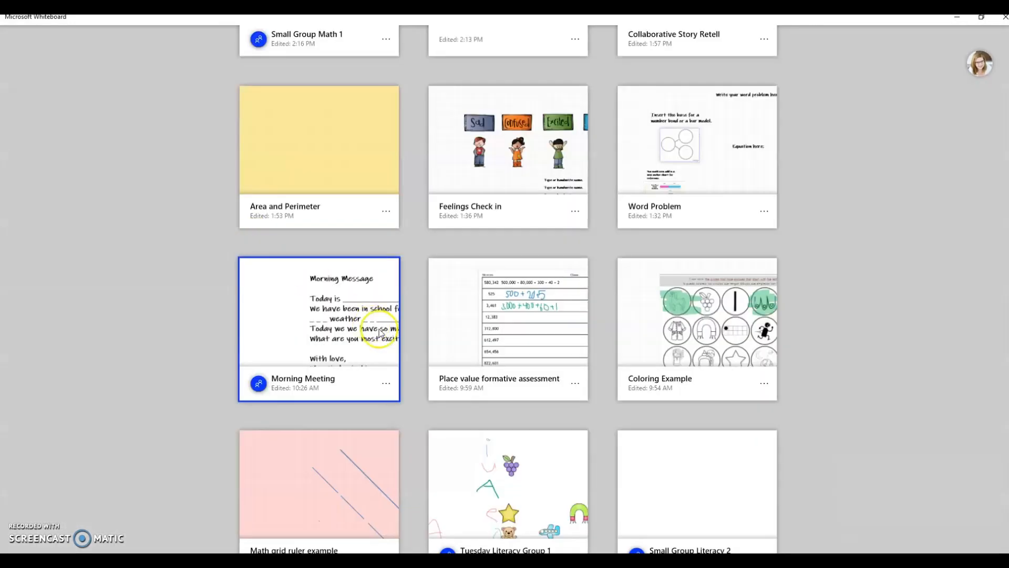
# - Open the Collaborative Story Retell whiteboard and bring all of its three little pigs story pictures into view
pyautogui.scroll(4, 577, 330)
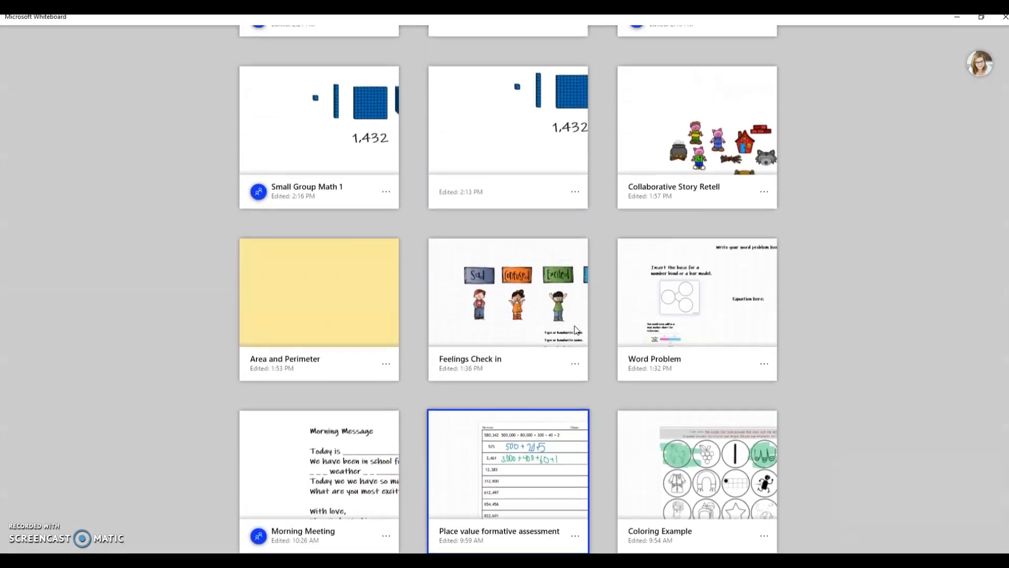
pyautogui.click(667, 215)
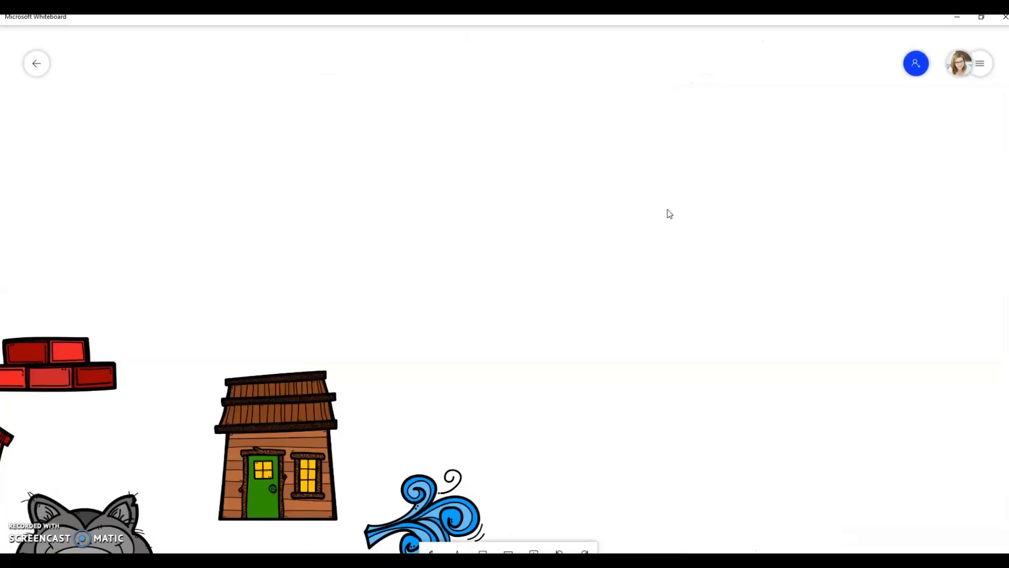
pyautogui.scroll(-5, 435, 312)
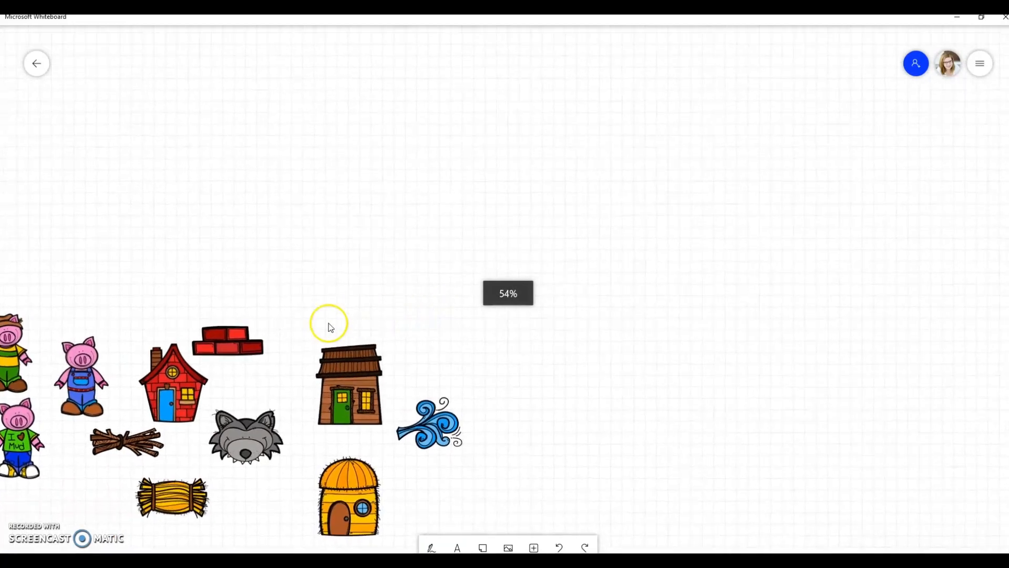
pyautogui.moveTo(285, 330); pyautogui.dragTo(496, 305)
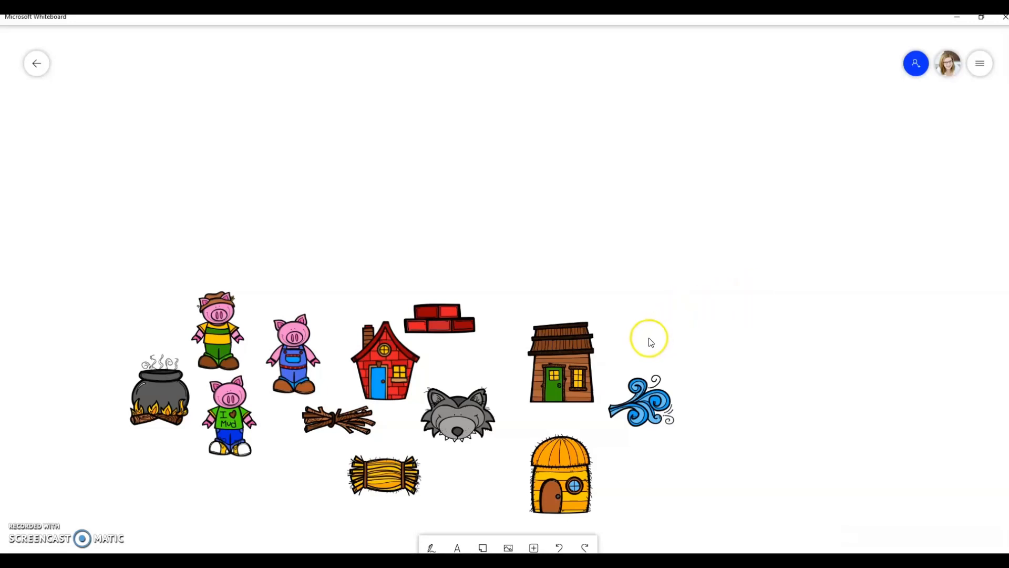
pyautogui.moveTo(649, 337); pyautogui.dragTo(682, 310)
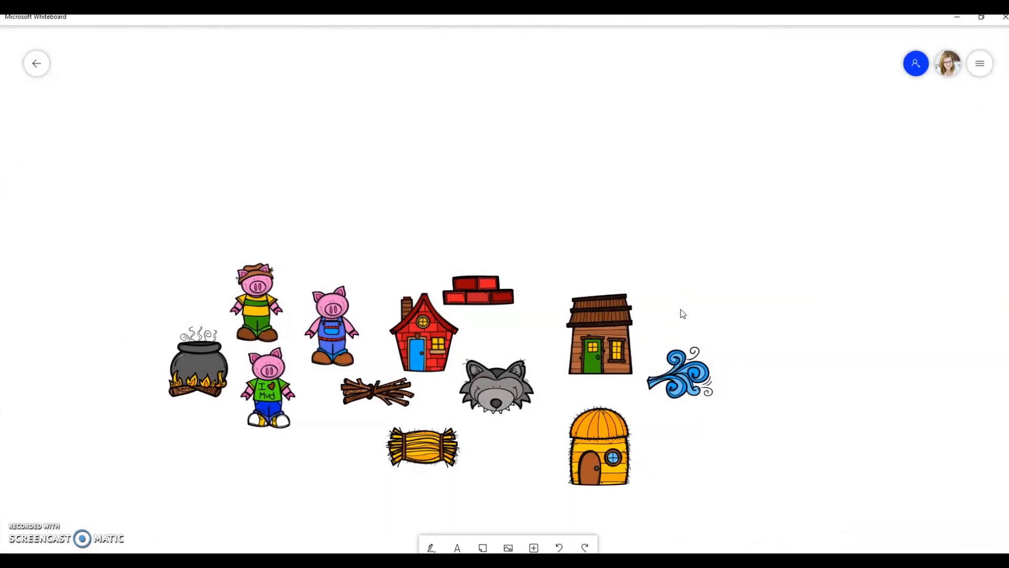
# - Place the brick house below the wolf, the bricks beside the wolf's head, and the wooden house above the straw house
pyautogui.moveTo(606, 327); pyautogui.dragTo(623, 192)
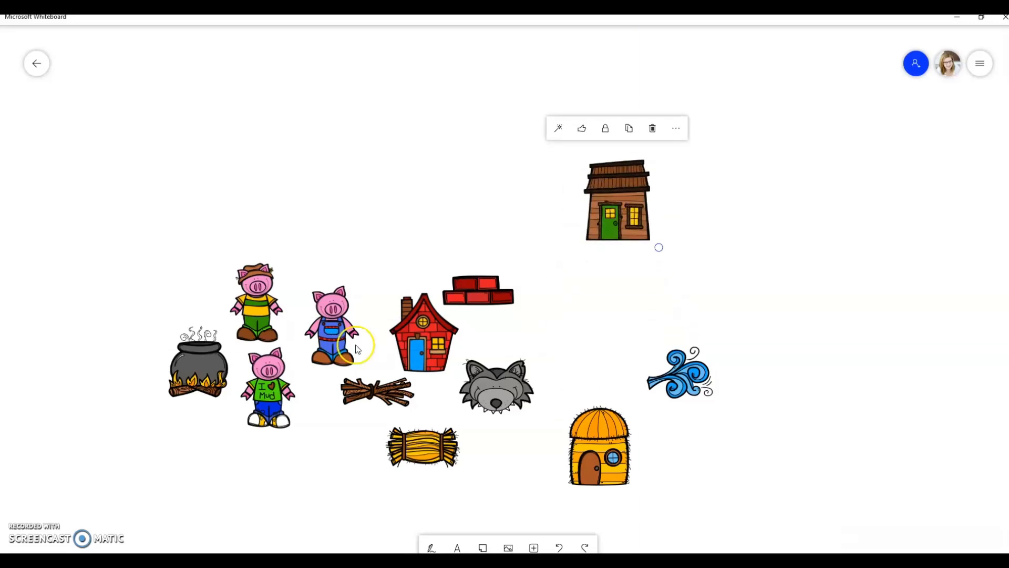
pyautogui.moveTo(429, 340); pyautogui.dragTo(510, 465)
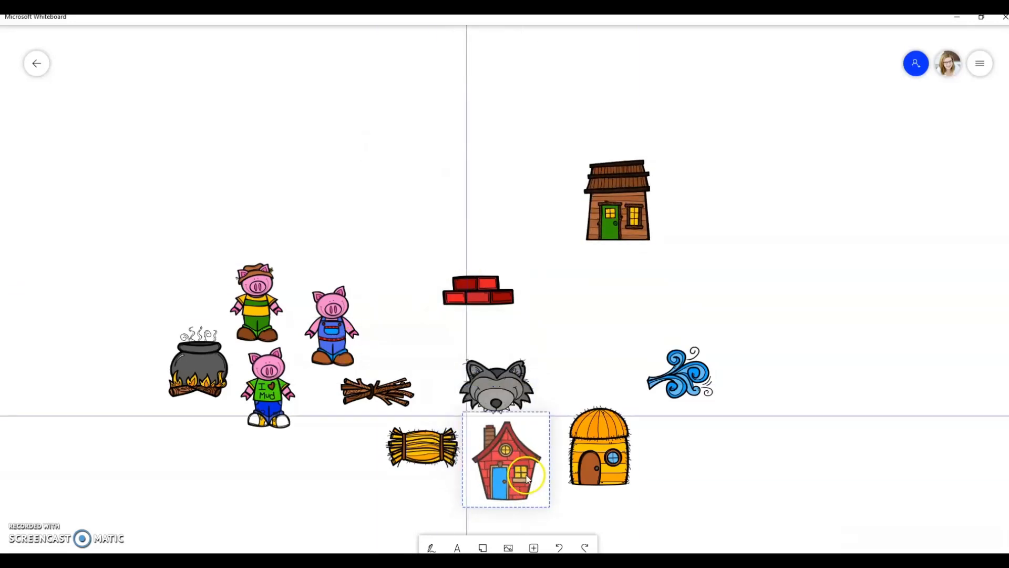
pyautogui.moveTo(479, 295); pyautogui.dragTo(453, 362)
pyautogui.moveTo(630, 215); pyautogui.dragTo(598, 368)
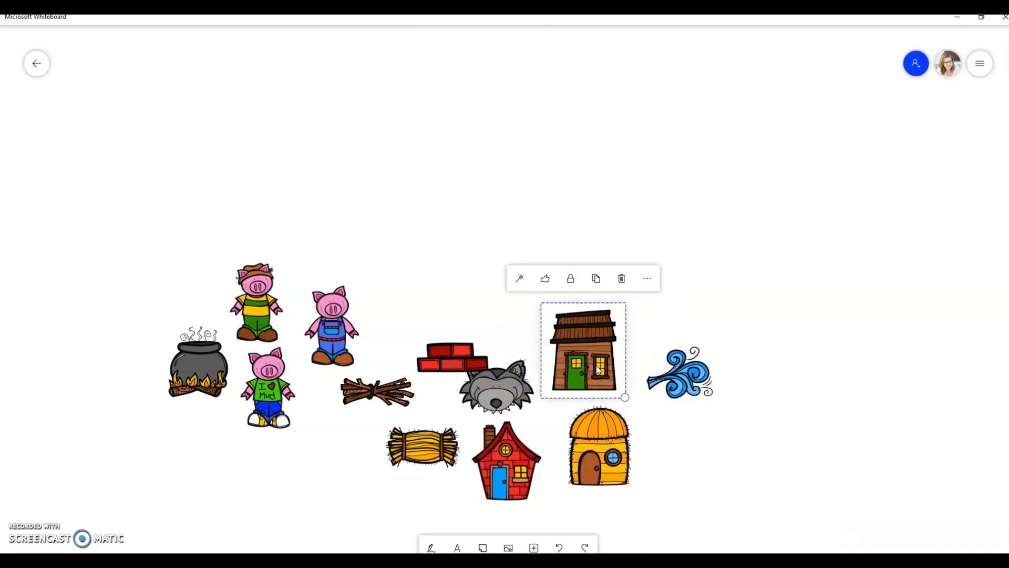
# - Move the pig in the striped shirt and the pig in overalls into the empty space above, and return to the gallery
pyautogui.moveTo(251, 314); pyautogui.dragTo(345, 212)
pyautogui.moveTo(331, 330); pyautogui.dragTo(451, 248)
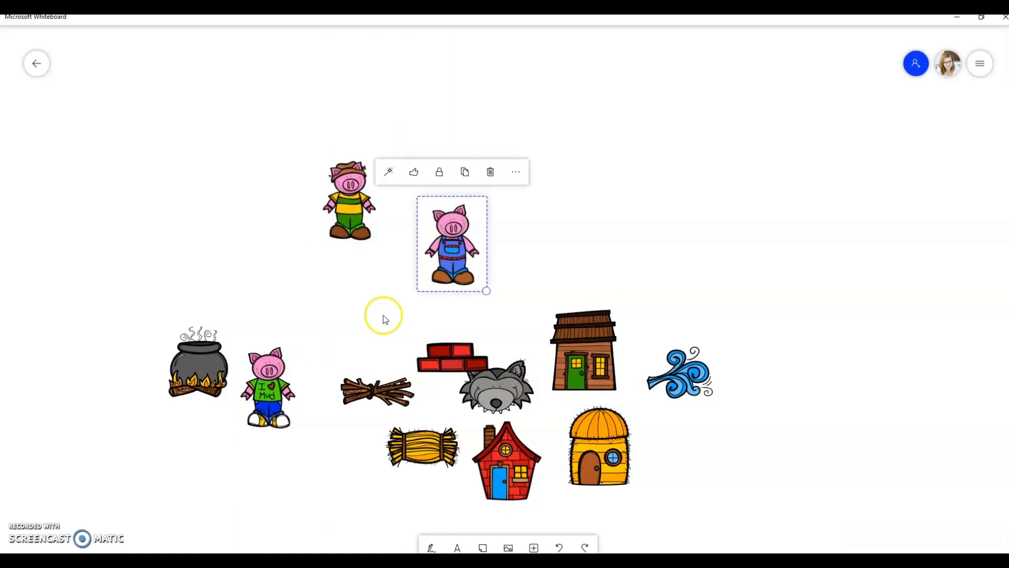
pyautogui.click(41, 63)
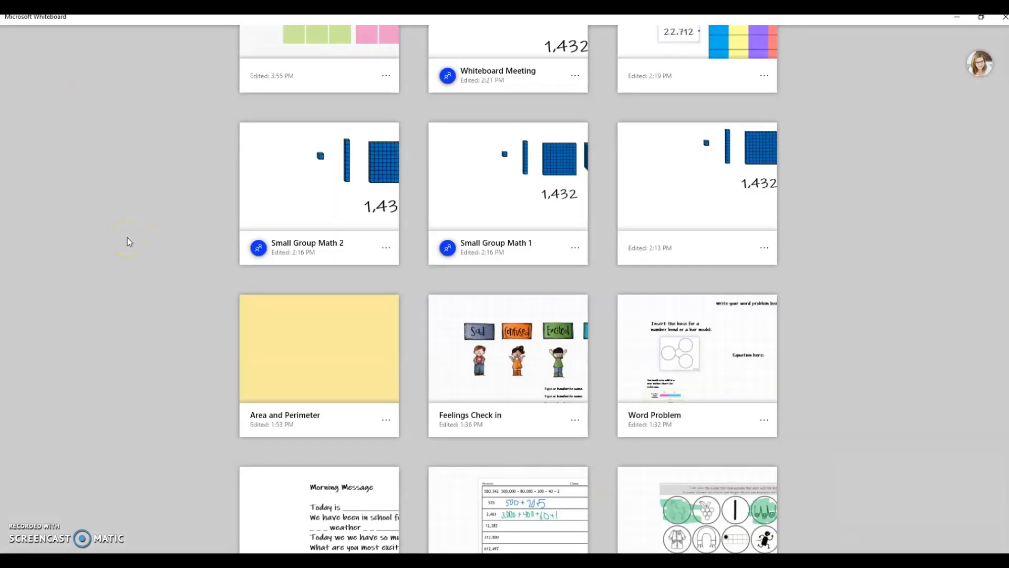
# - Open the Tuesday Literacy Group 1 whiteboard and bring its letters and pictures into view
pyautogui.scroll(-3, 169, 234)
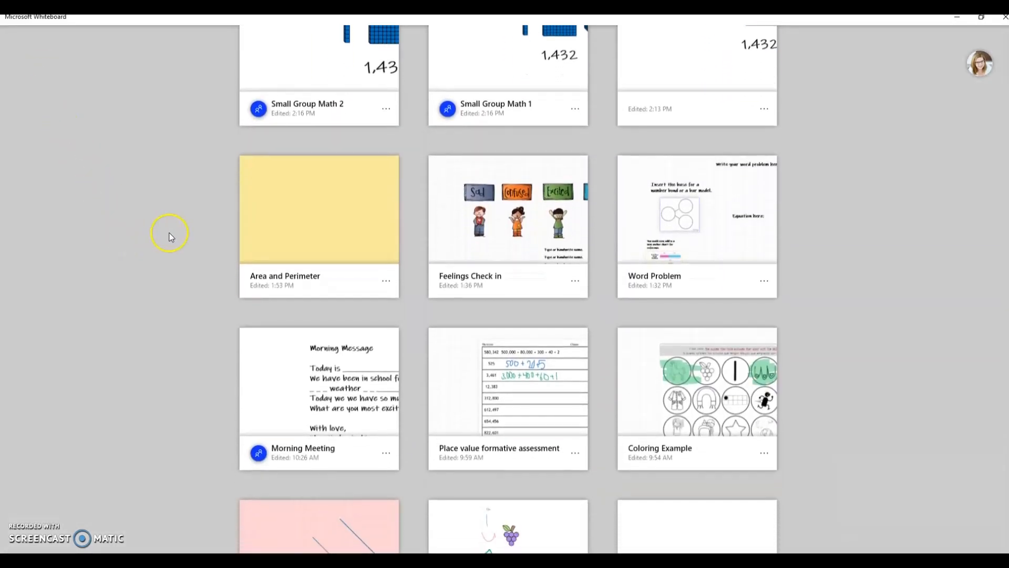
pyautogui.scroll(-2, 169, 235)
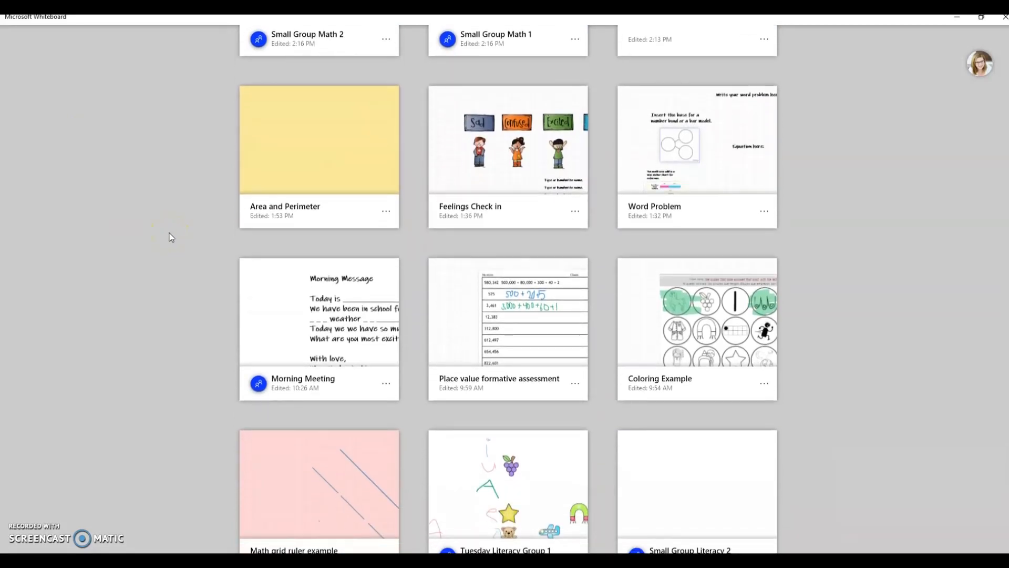
pyautogui.click(534, 469)
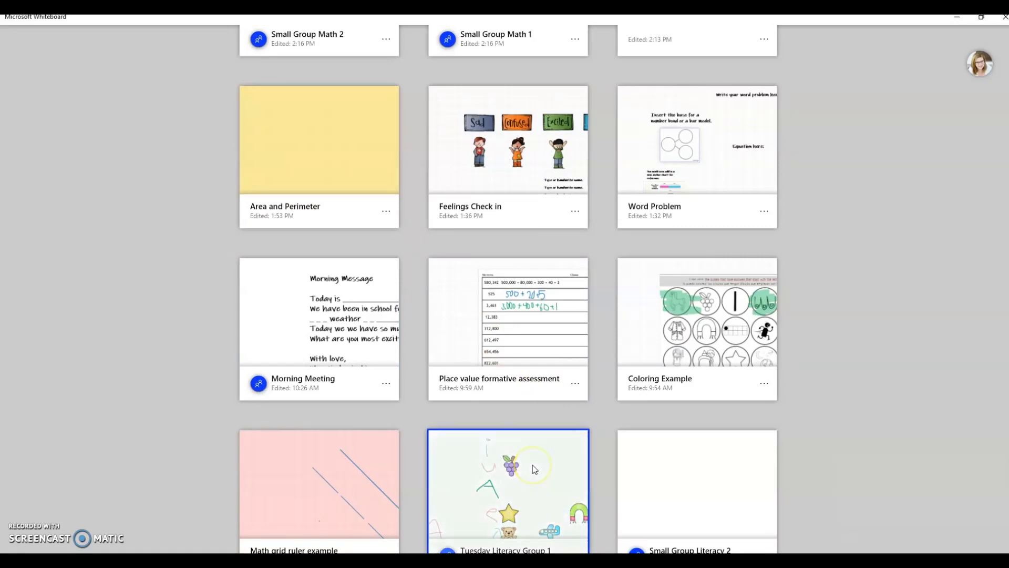
pyautogui.scroll(-5, 415, 374)
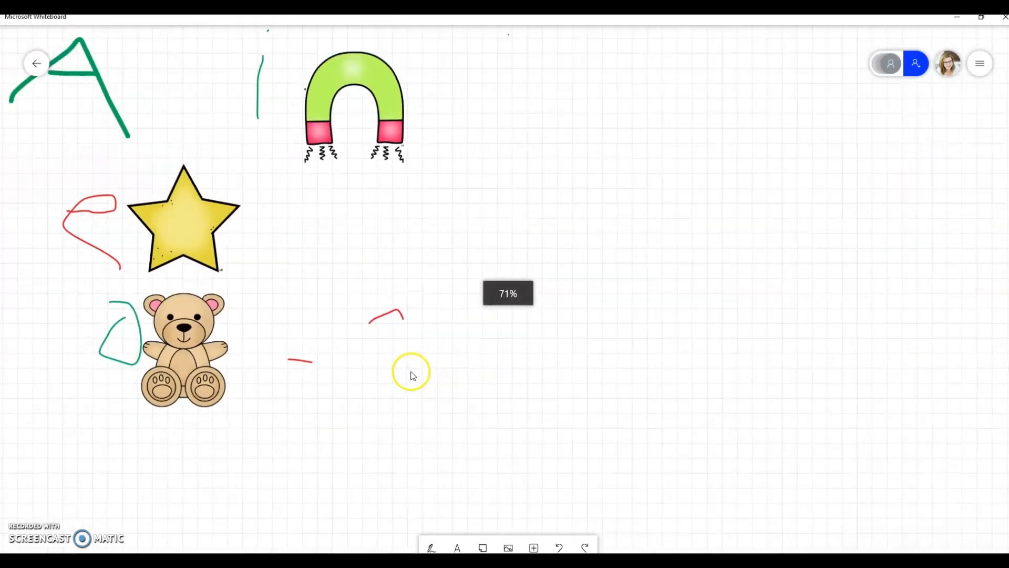
pyautogui.moveTo(173, 262); pyautogui.dragTo(383, 309)
# - Shift the star slightly, and move the handwritten red e from beside it to the left of the grapes
pyautogui.moveTo(484, 324); pyautogui.dragTo(504, 328)
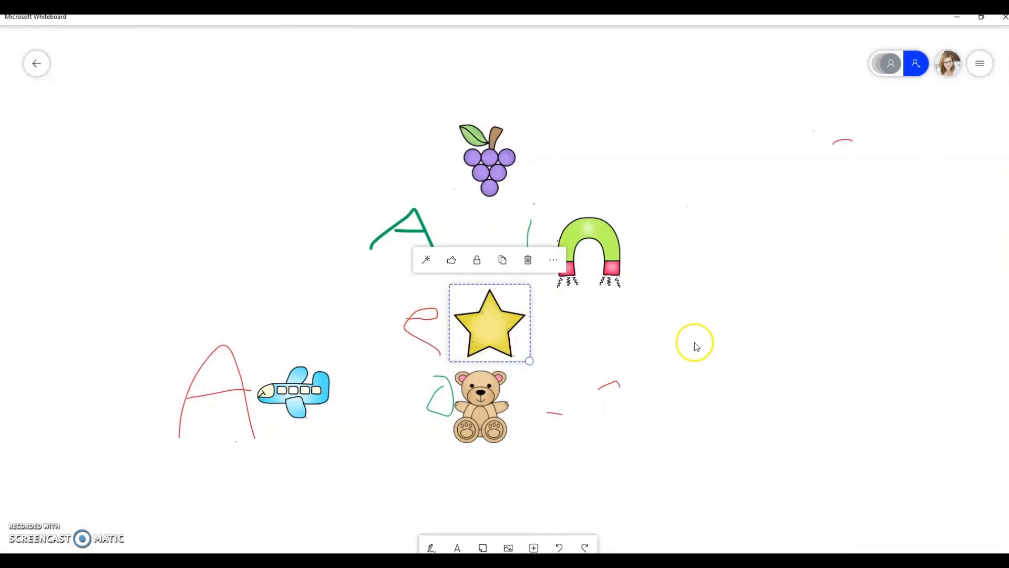
pyautogui.click(423, 323)
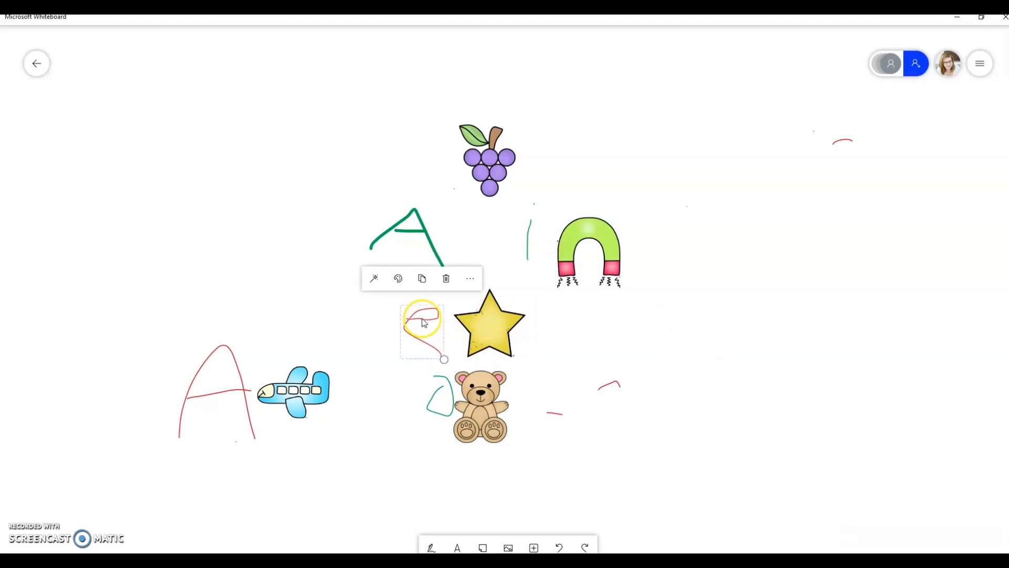
pyautogui.moveTo(423, 322); pyautogui.dragTo(358, 170)
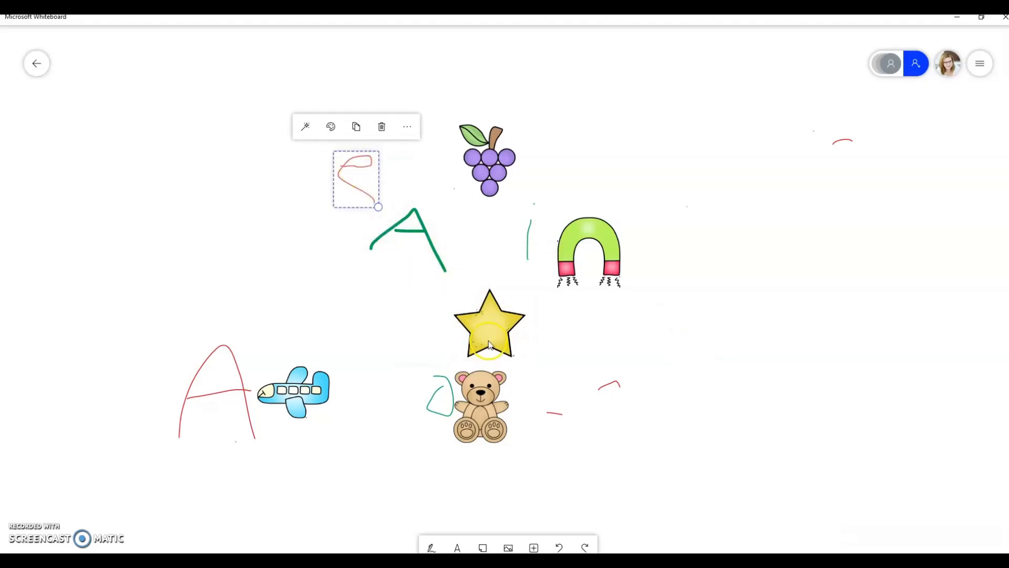
# - Spread the star, magnet, teddy bear and airplane pictures away from their letters to separate spots around the board
pyautogui.moveTo(489, 323); pyautogui.dragTo(700, 181)
pyautogui.moveTo(609, 234); pyautogui.dragTo(713, 368)
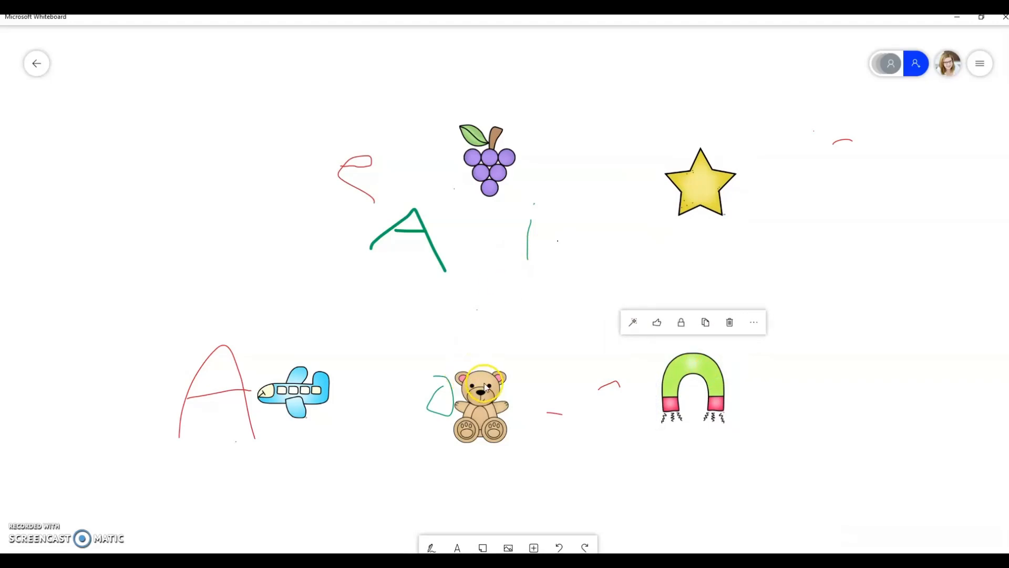
pyautogui.moveTo(499, 401); pyautogui.dragTo(216, 190)
pyautogui.moveTo(293, 393); pyautogui.dragTo(628, 106)
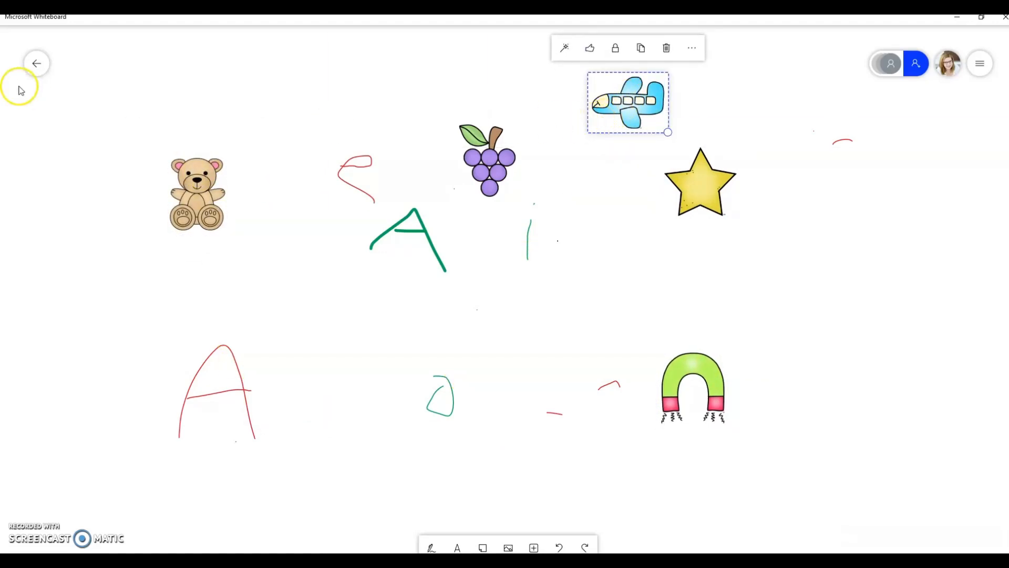
# - Open the Morning Meeting whiteboard, center the morning message, and view the additional options of its text box
pyautogui.click(37, 66)
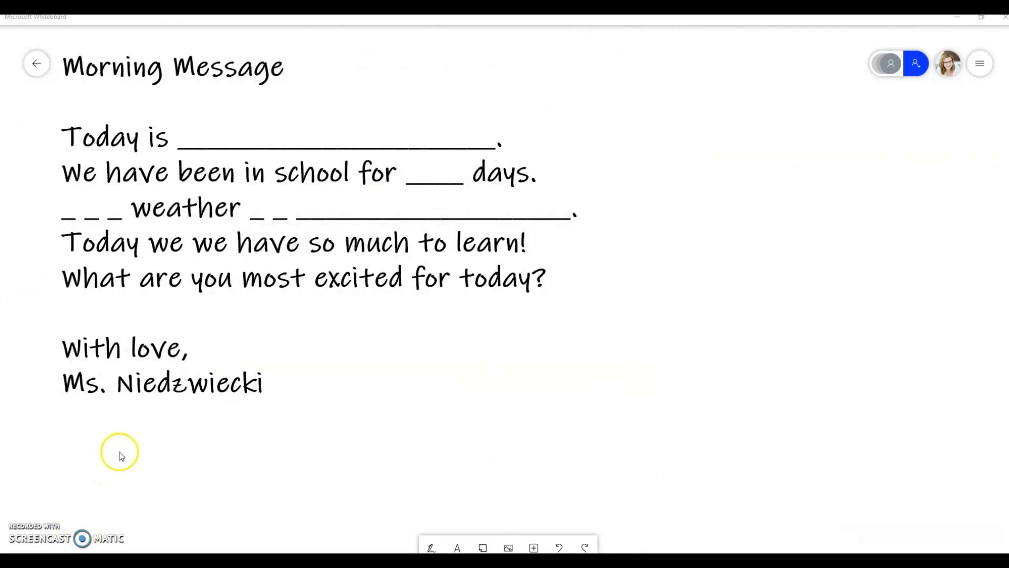
pyautogui.moveTo(124, 453); pyautogui.dragTo(265, 506)
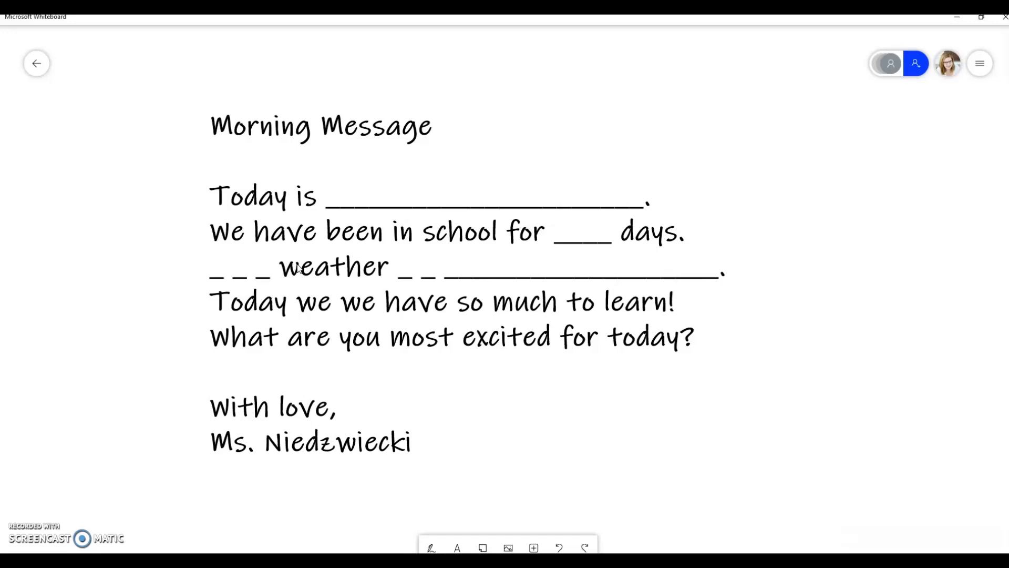
pyautogui.click(299, 196)
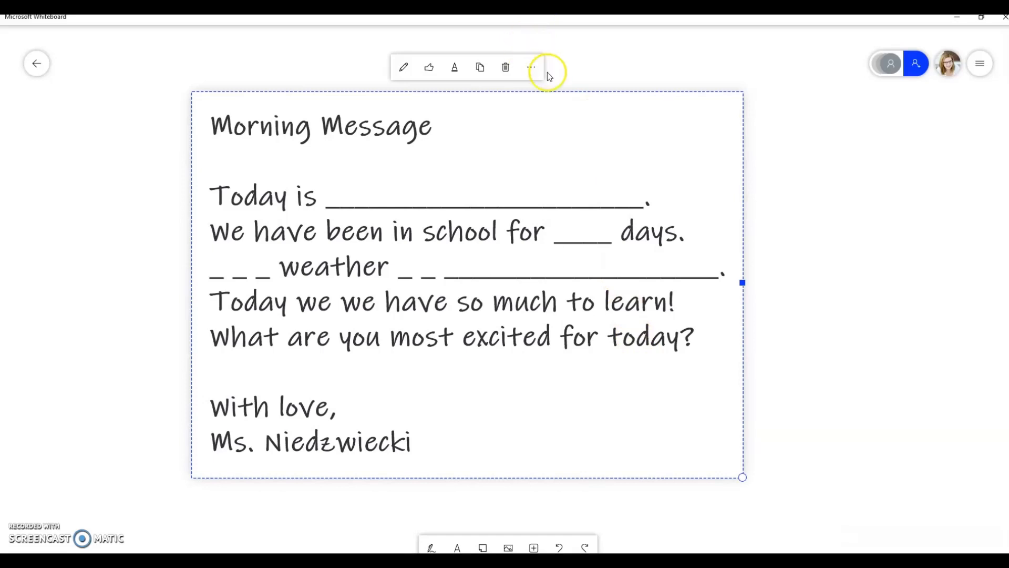
pyautogui.click(531, 67)
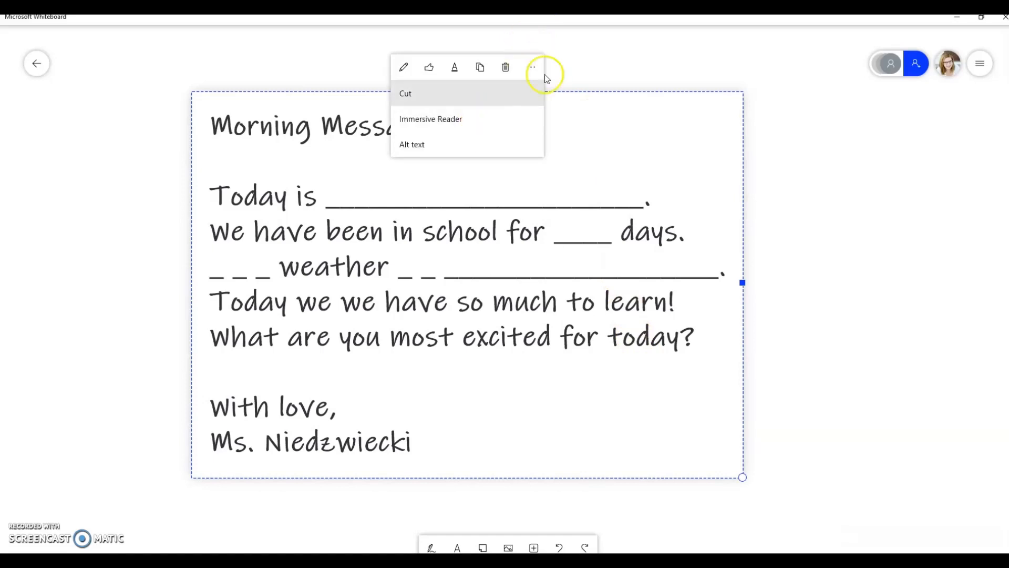
pyautogui.click(578, 67)
pyautogui.click(431, 195)
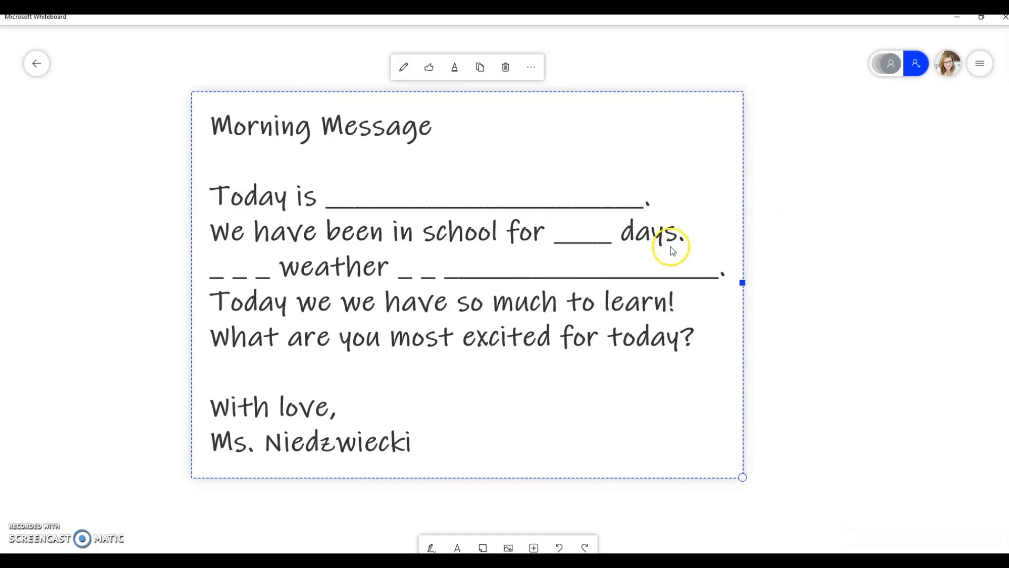
# - Handwrite Tuesday on the Today is line and The in the three blanks before weather with the red pen
pyautogui.click(431, 548)
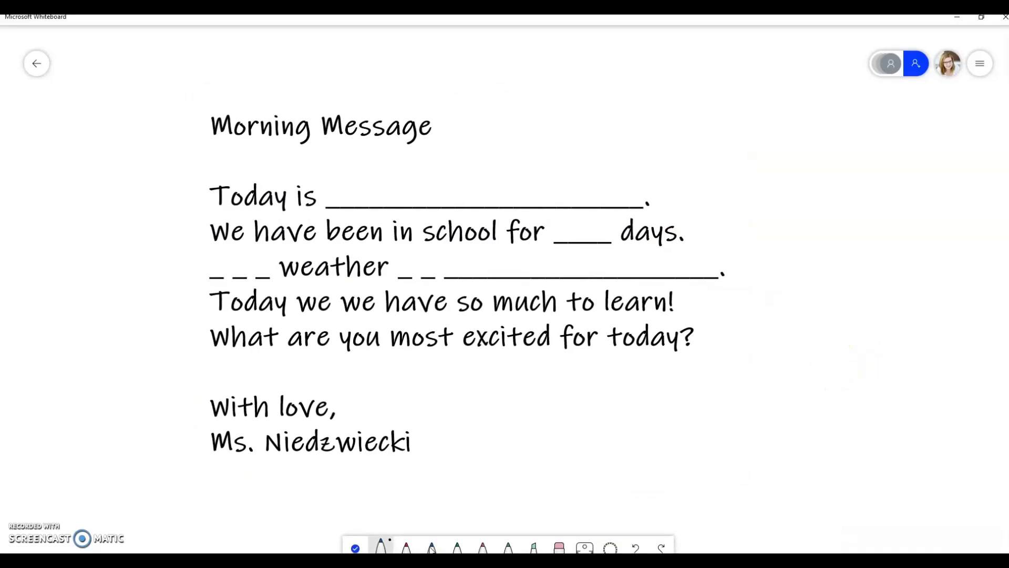
pyautogui.click(403, 547)
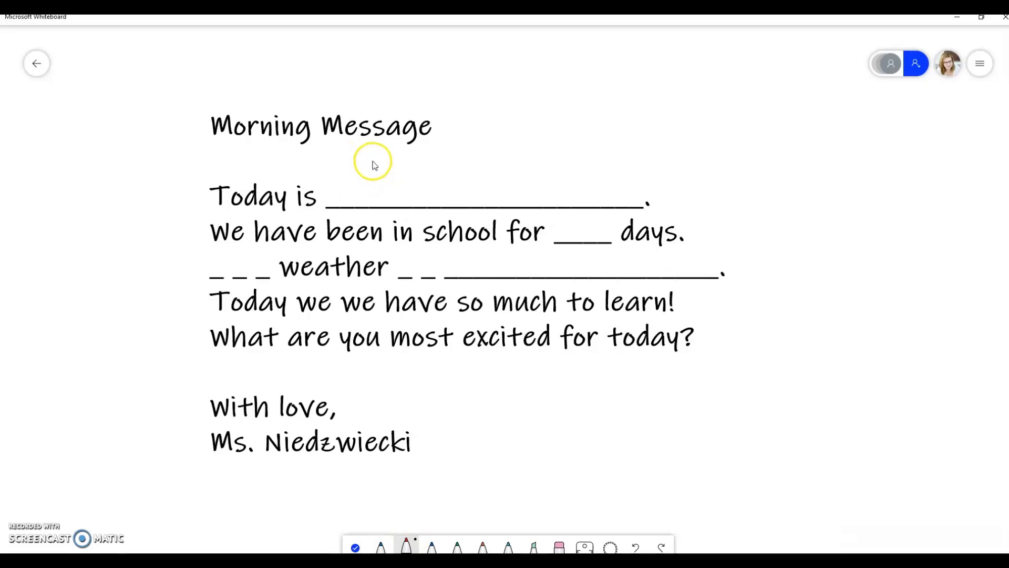
pyautogui.moveTo(374, 157)
pyautogui.mouseDown()
pyautogui.moveTo(374, 201)
pyautogui.moveTo(403, 159)
pyautogui.moveTo(408, 203)
pyautogui.moveTo(419, 184)
pyautogui.moveTo(405, 204)
pyautogui.moveTo(435, 191)
pyautogui.moveTo(420, 203)
pyautogui.moveTo(470, 203)
pyautogui.mouseUp()
pyautogui.moveTo(467, 154)
pyautogui.mouseDown()
pyautogui.moveTo(470, 207)
pyautogui.moveTo(492, 195)
pyautogui.moveTo(515, 203)
pyautogui.moveTo(493, 242)
pyautogui.mouseUp()
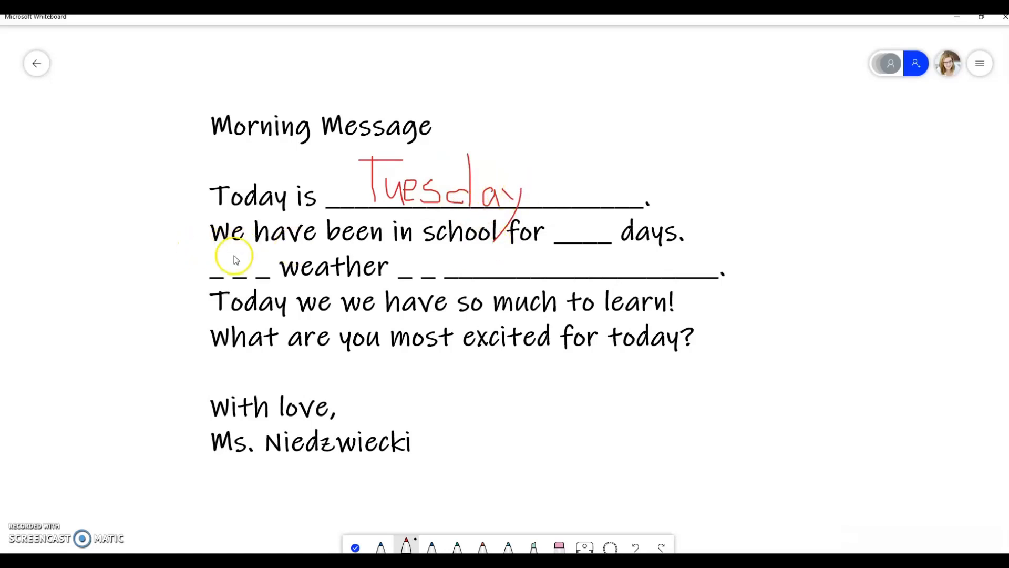
pyautogui.moveTo(219, 254)
pyautogui.mouseDown()
pyautogui.moveTo(217, 272)
pyautogui.moveTo(227, 253)
pyautogui.moveTo(239, 272)
pyautogui.moveTo(271, 278)
pyautogui.mouseUp()
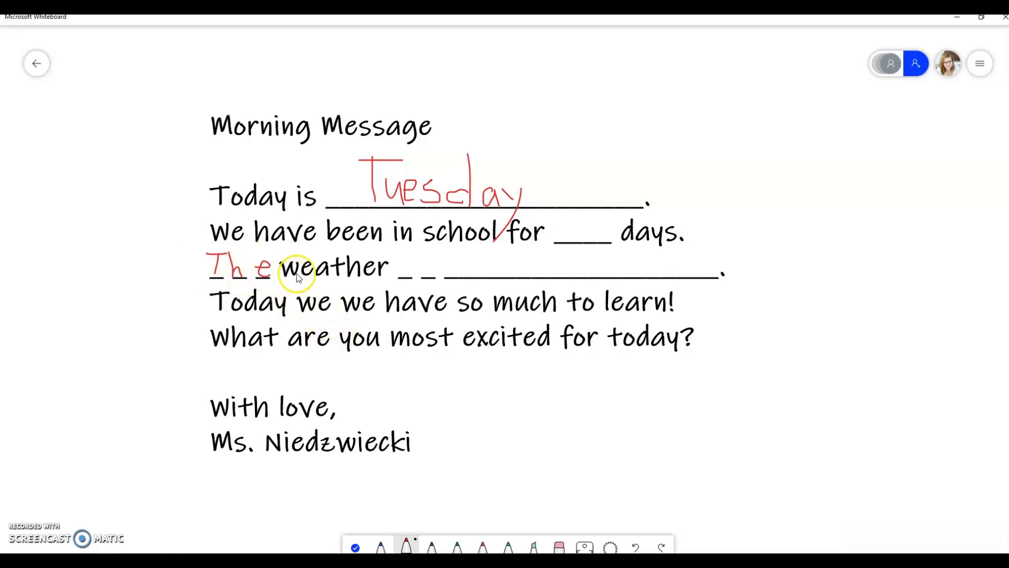
# - Circle the w in weather and in the first we in red, and underline from the end of you to the start of most in green
pyautogui.moveTo(301, 280)
pyautogui.mouseDown()
pyautogui.moveTo(282, 264)
pyautogui.moveTo(290, 266)
pyautogui.mouseUp()
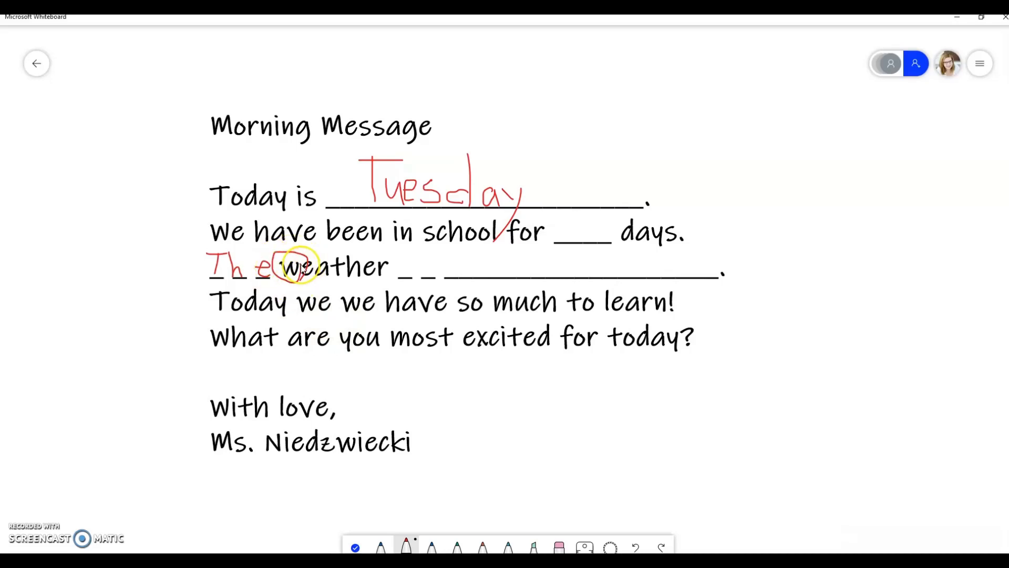
pyautogui.moveTo(316, 299)
pyautogui.mouseDown()
pyautogui.moveTo(294, 309)
pyautogui.moveTo(318, 299)
pyautogui.mouseUp()
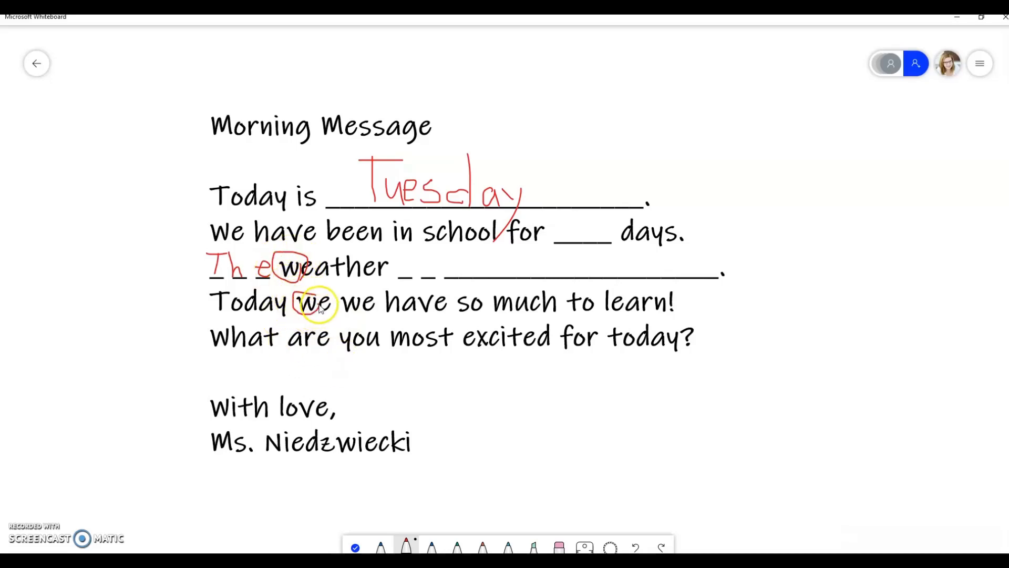
pyautogui.click(455, 546)
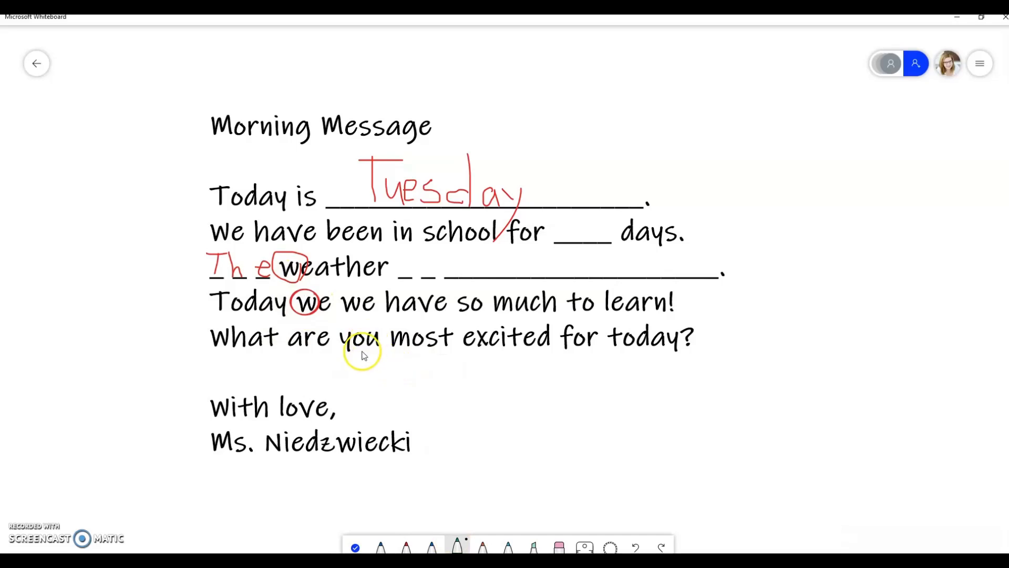
pyautogui.moveTo(360, 356); pyautogui.dragTo(399, 355)
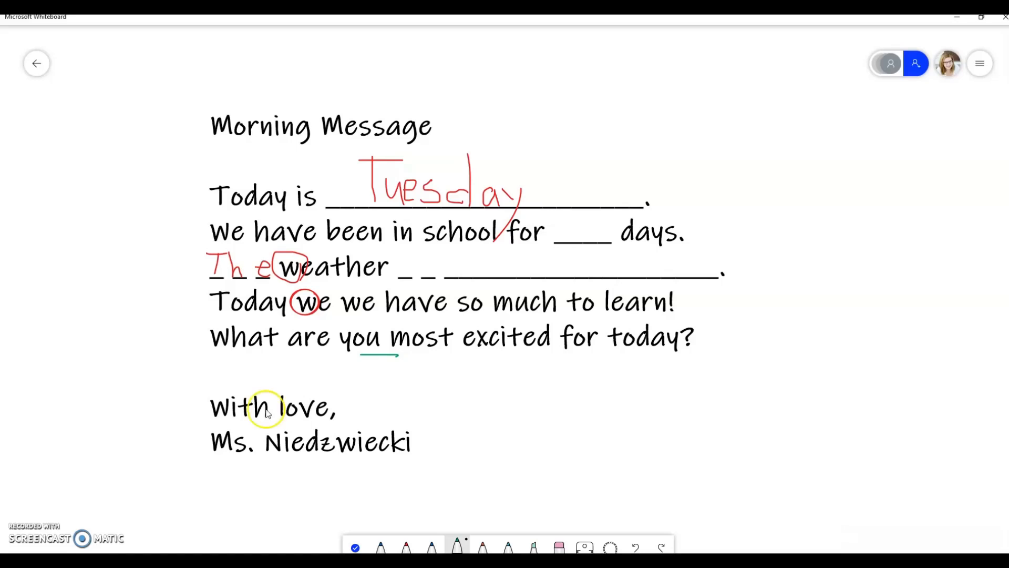
# - Return to the whiteboard gallery and look through the saved boards
pyautogui.click(36, 60)
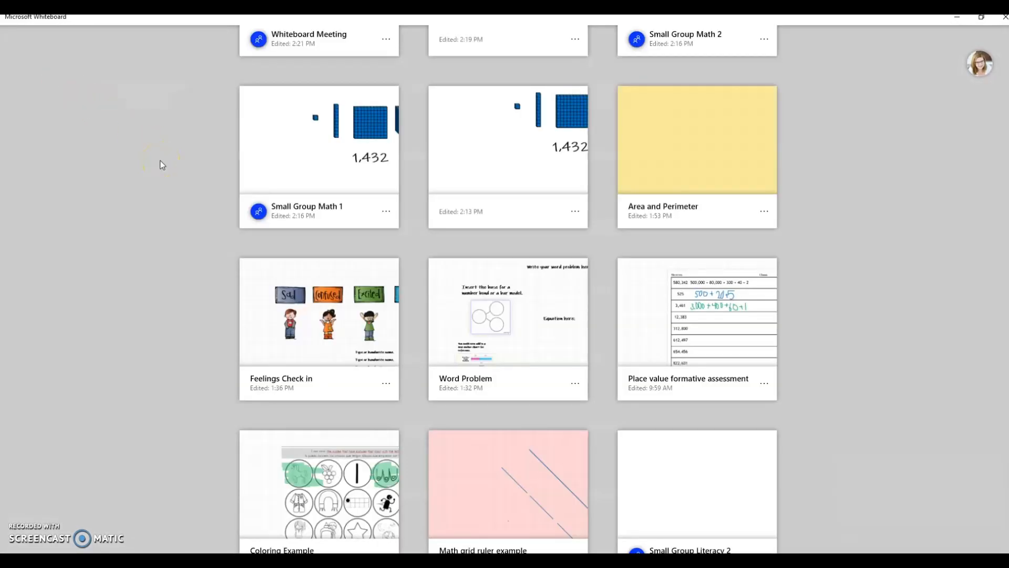
pyautogui.scroll(2, 134, 277)
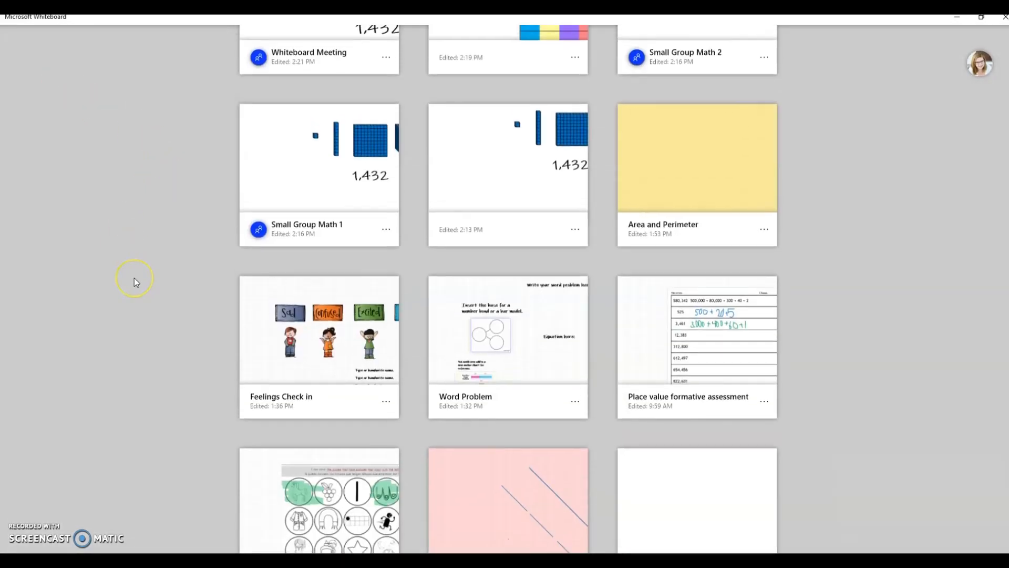
pyautogui.scroll(-3, 131, 275)
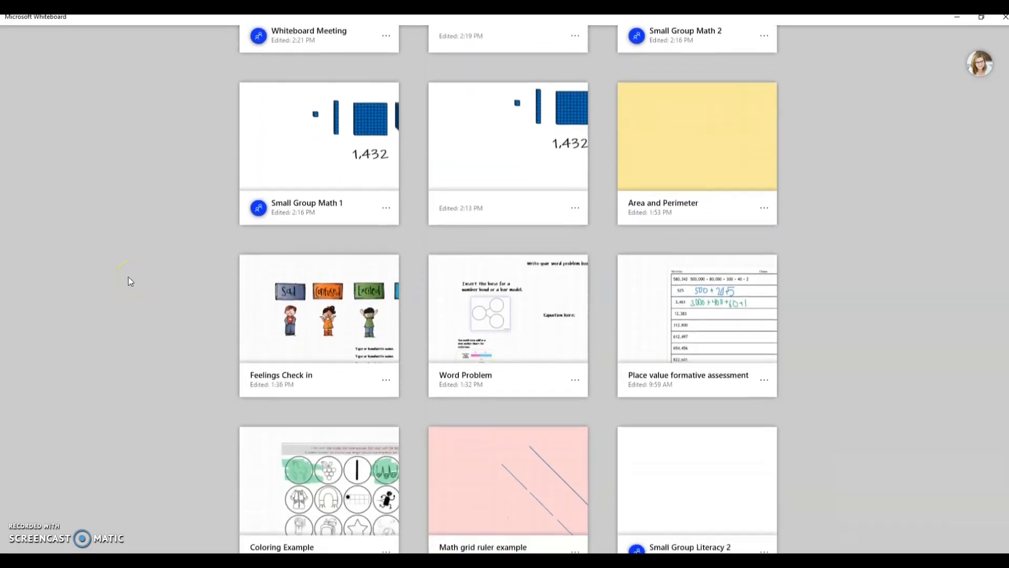
# - Open the Feelings Check in whiteboard, bring all its emotion cards and name lines into view, and return to the gallery
pyautogui.click(313, 262)
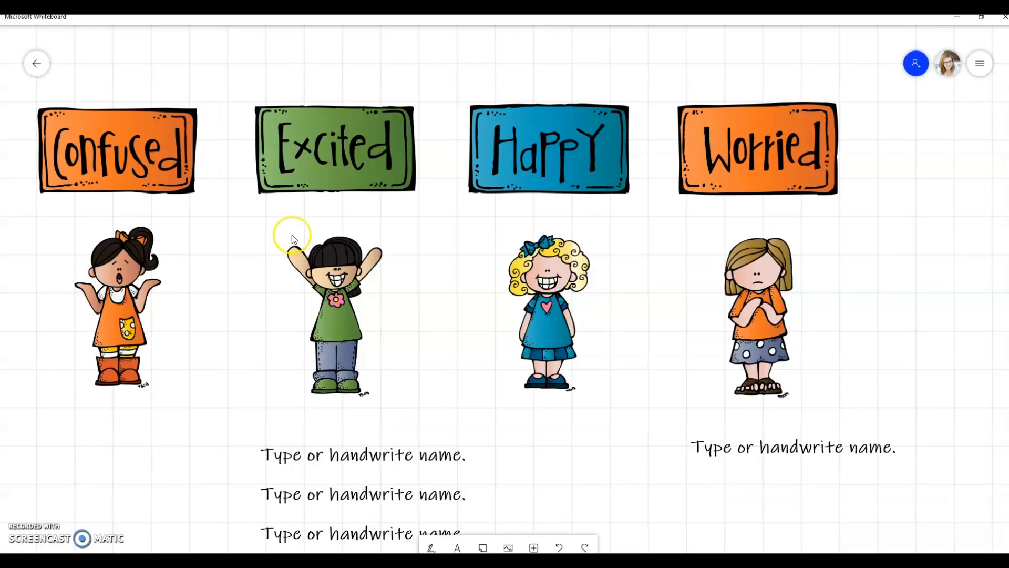
pyautogui.scroll(-3, 238, 351)
pyautogui.moveTo(155, 441); pyautogui.dragTo(285, 406)
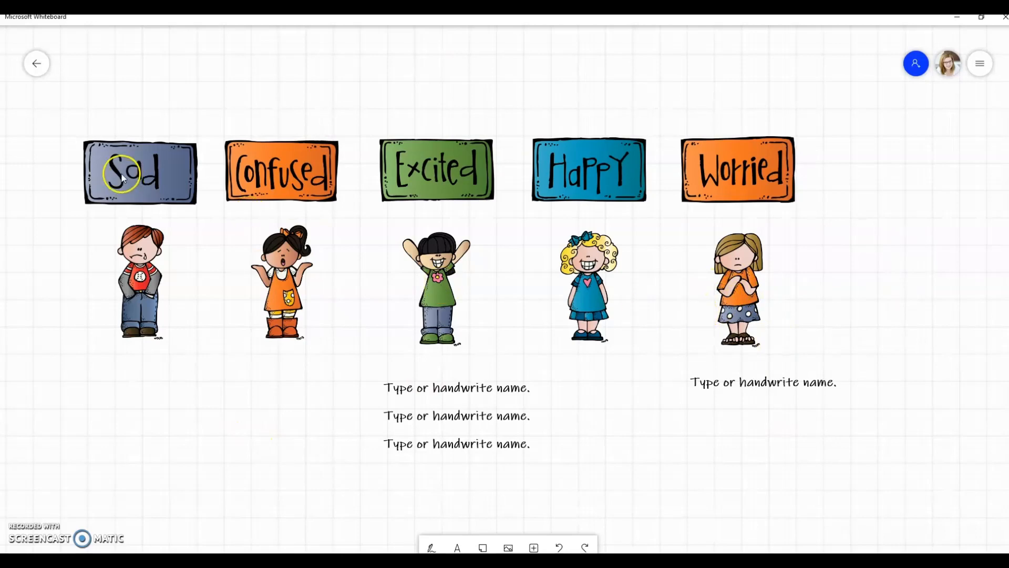
pyautogui.click(36, 63)
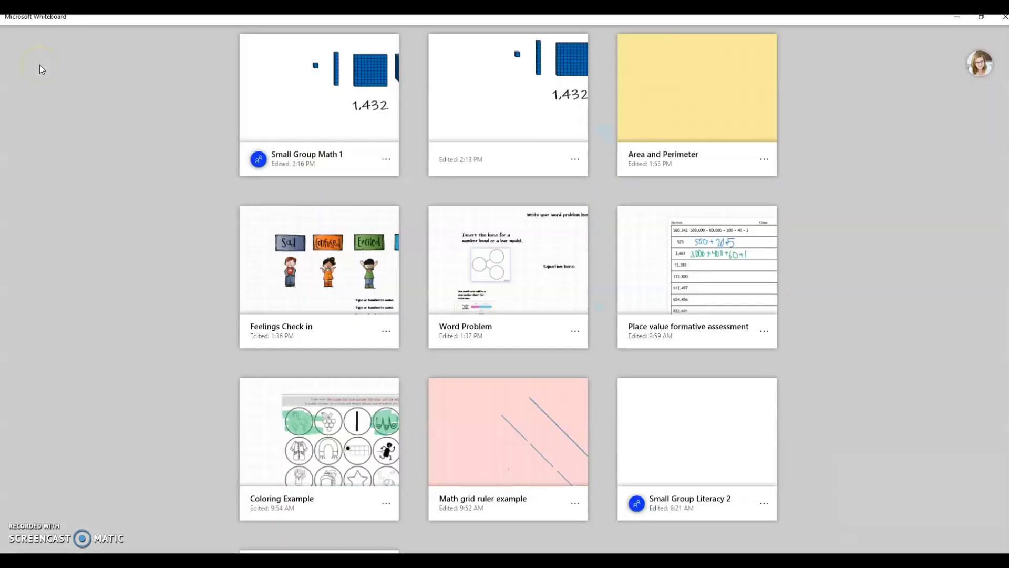
# - Open the Place value formative assessment whiteboard and circle 3,461, 612,497 and 321,789 with the green pen
pyautogui.click(659, 261)
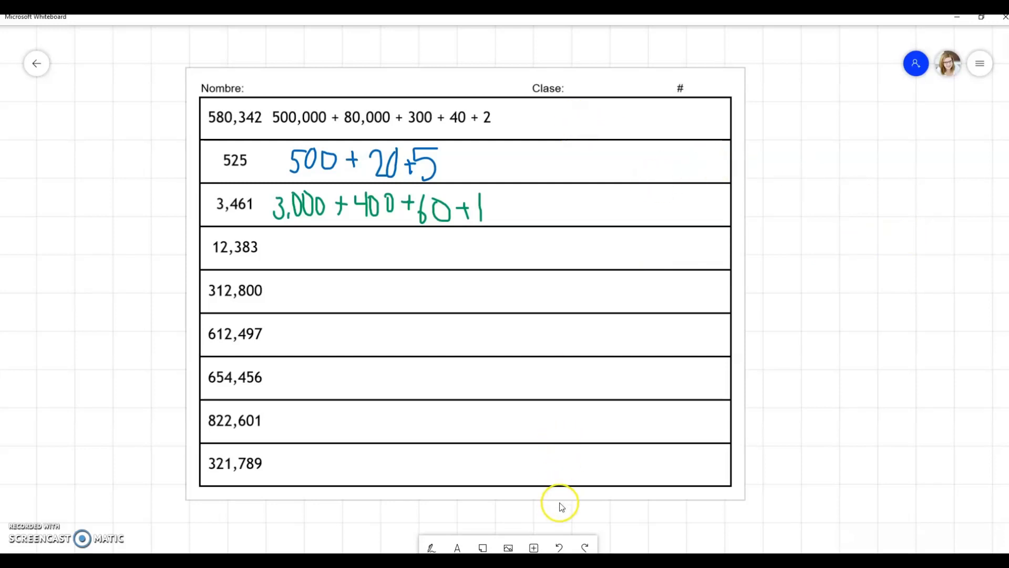
pyautogui.click(428, 546)
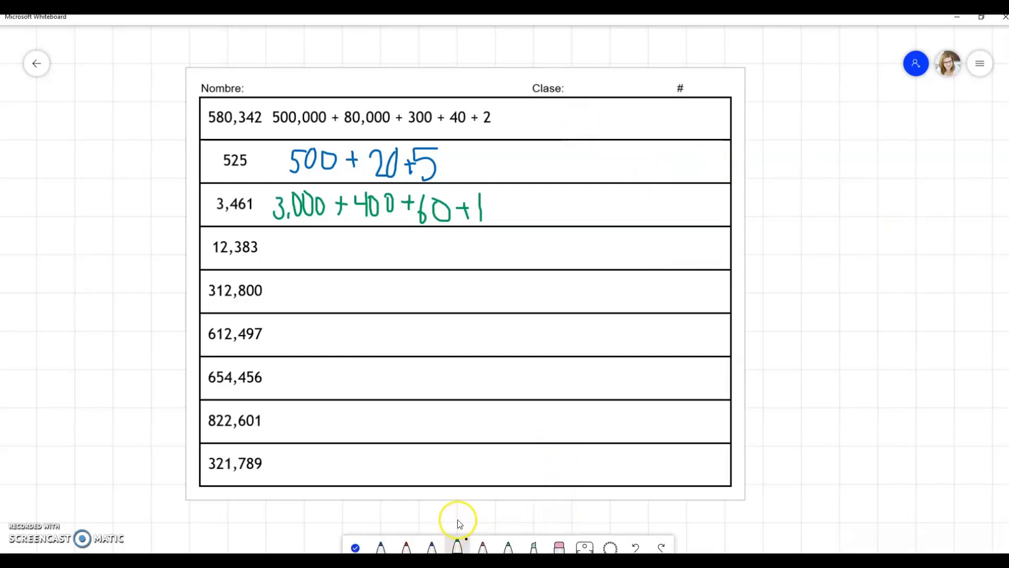
pyautogui.click(457, 546)
pyautogui.moveTo(137, 209)
pyautogui.mouseDown()
pyautogui.moveTo(252, 212)
pyautogui.moveTo(240, 210)
pyautogui.mouseUp()
pyautogui.moveTo(263, 321)
pyautogui.mouseDown()
pyautogui.moveTo(244, 362)
pyautogui.moveTo(265, 319)
pyautogui.mouseUp()
pyautogui.moveTo(234, 447)
pyautogui.mouseDown()
pyautogui.moveTo(255, 473)
pyautogui.moveTo(222, 453)
pyautogui.mouseUp()
# - Circle the numbers 525, 312,800 and 822,601 on the place value worksheet with the blue pen
pyautogui.click(381, 545)
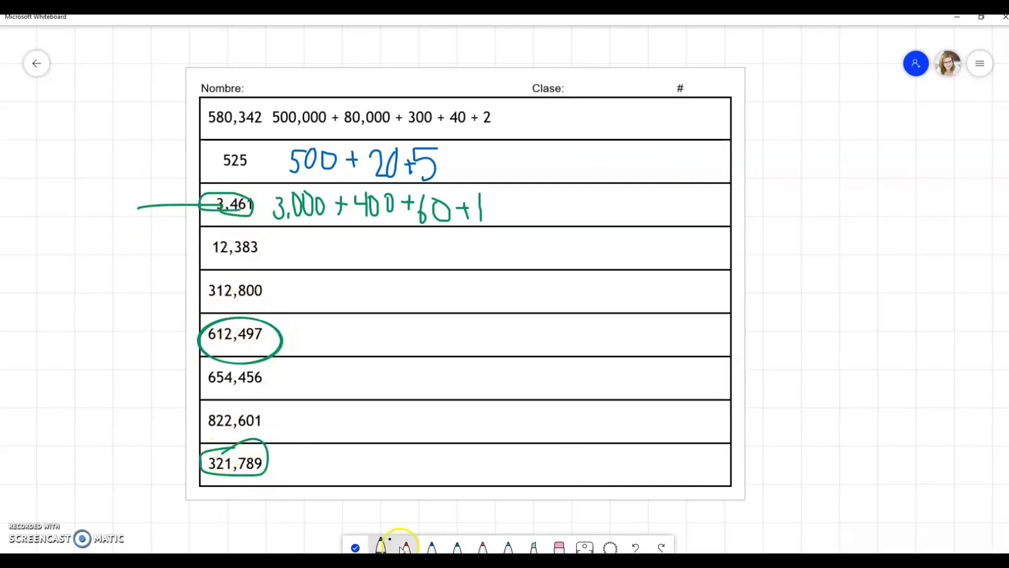
pyautogui.moveTo(253, 142)
pyautogui.mouseDown()
pyautogui.moveTo(224, 158)
pyautogui.moveTo(249, 155)
pyautogui.mouseUp()
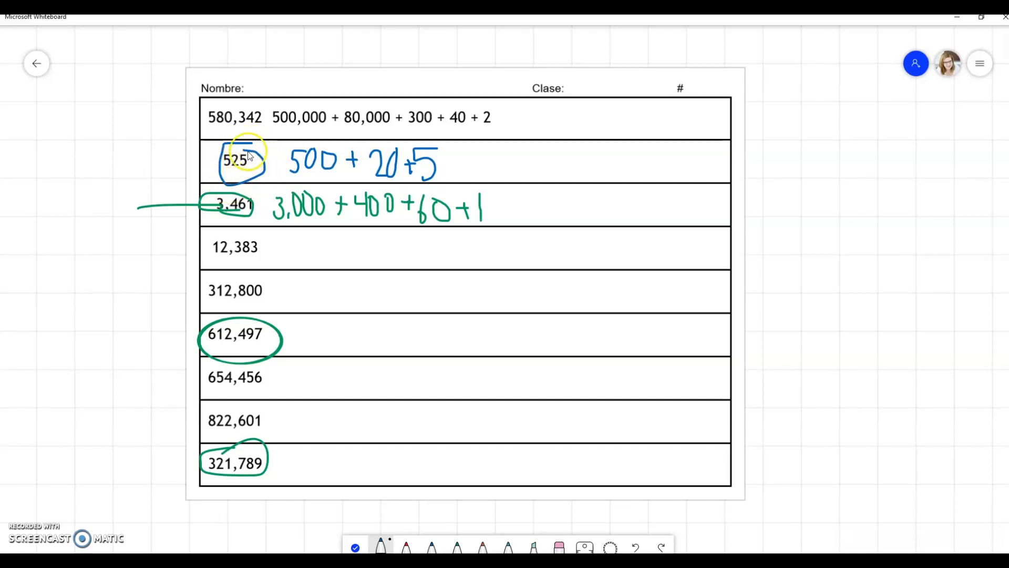
pyautogui.moveTo(264, 288)
pyautogui.mouseDown()
pyautogui.moveTo(207, 285)
pyautogui.moveTo(282, 289)
pyautogui.moveTo(273, 279)
pyautogui.mouseUp()
pyautogui.moveTo(237, 405)
pyautogui.mouseDown()
pyautogui.moveTo(213, 433)
pyautogui.moveTo(237, 395)
pyautogui.mouseUp()
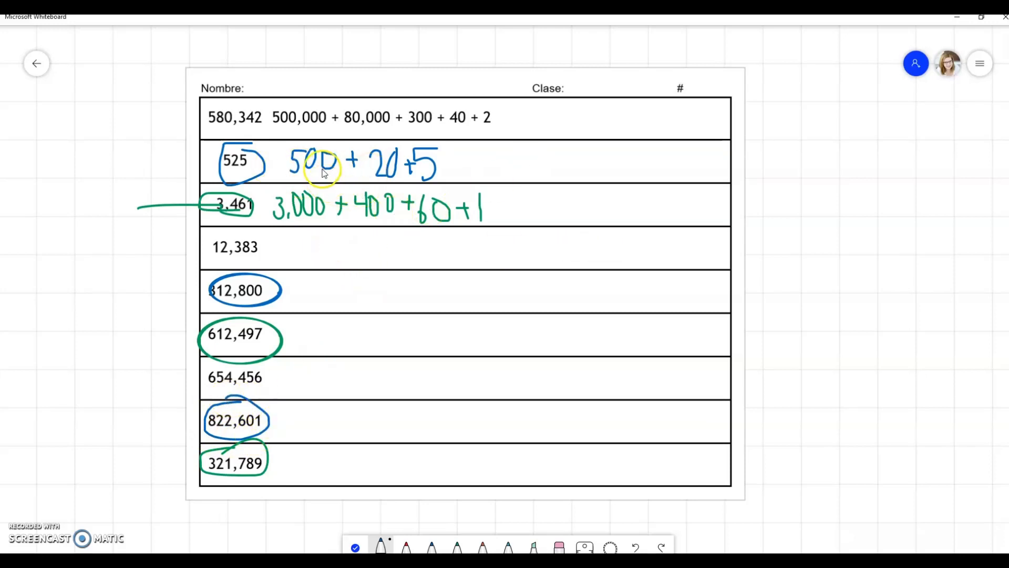
pyautogui.click(443, 171)
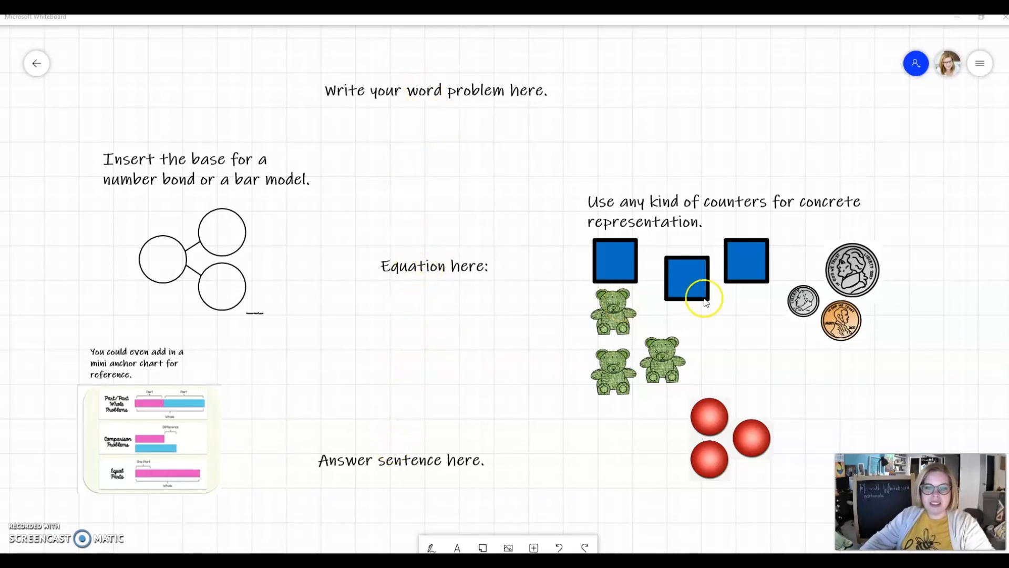
# - Shift the rightmost blue square and the upper red counter slightly on the Word Problem board, and select each of the three coins
pyautogui.moveTo(749, 248)
pyautogui.mouseDown()
pyautogui.moveTo(753, 192)
pyautogui.moveTo(760, 243)
pyautogui.mouseUp()
pyautogui.moveTo(705, 421); pyautogui.dragTo(685, 433)
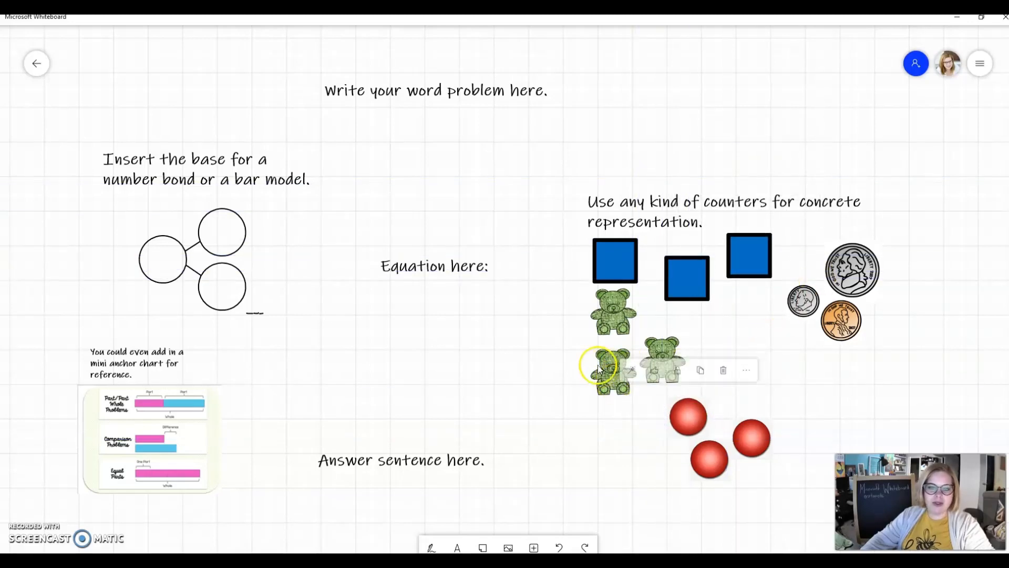
pyautogui.moveTo(628, 363)
pyautogui.mouseDown()
pyautogui.moveTo(605, 348)
pyautogui.moveTo(628, 362)
pyautogui.mouseUp()
pyautogui.click(851, 285)
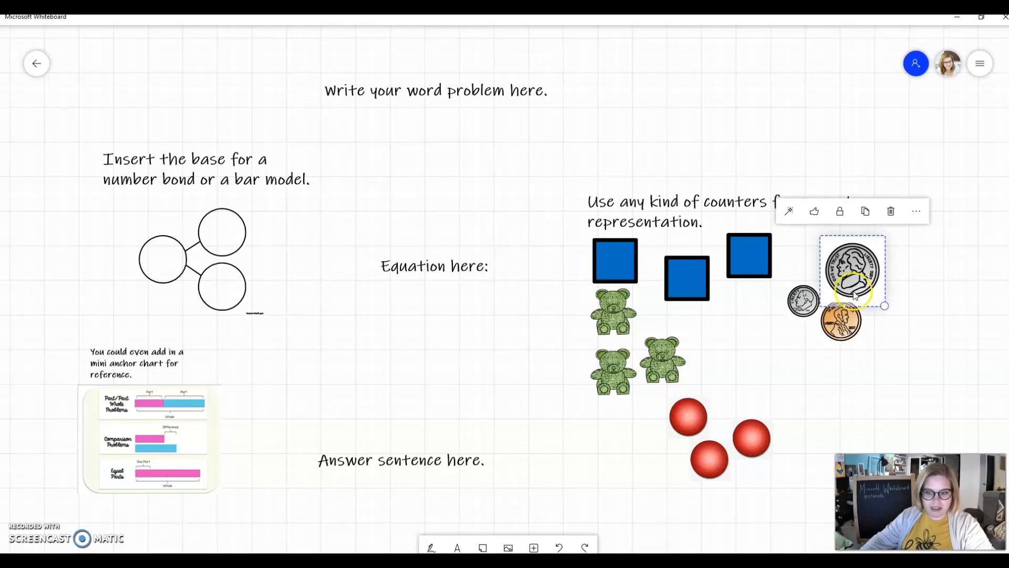
pyautogui.click(839, 324)
pyautogui.click(812, 310)
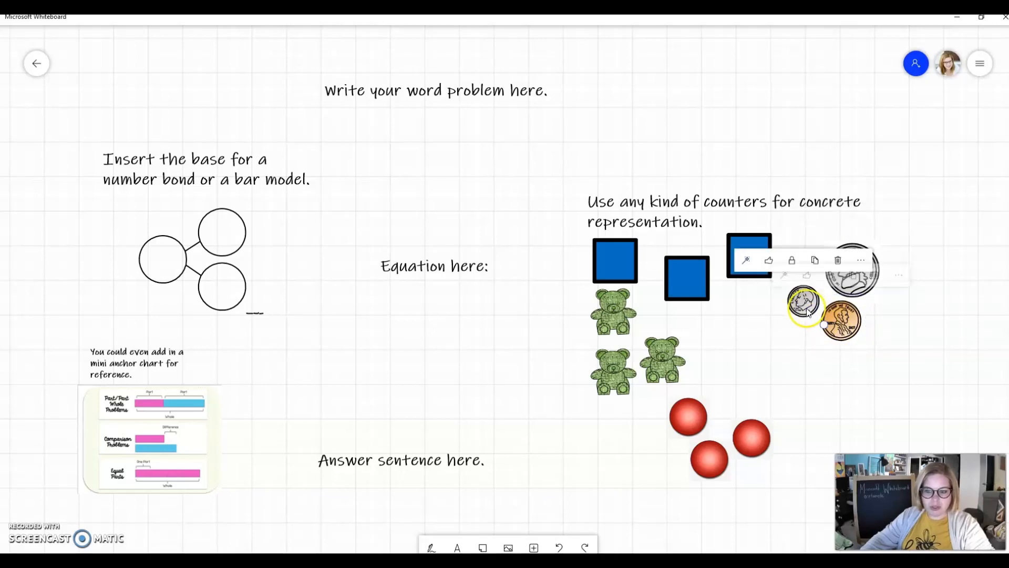
pyautogui.click(796, 339)
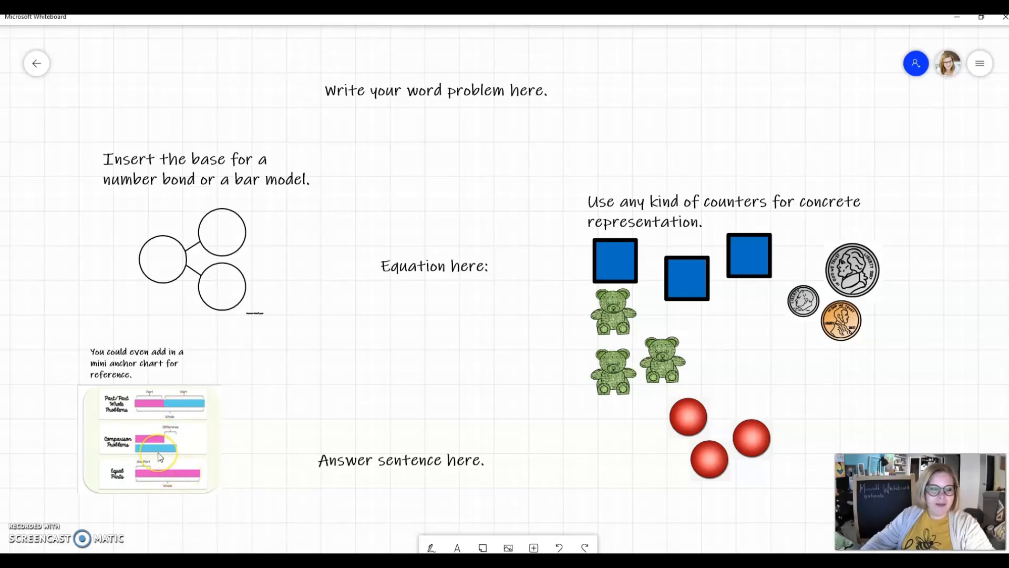
# - Examine the bar models in the mini anchor chart up close and return to the overview of the word problem board
pyautogui.scroll(-3, 160, 456)
pyautogui.scroll(5, 161, 456)
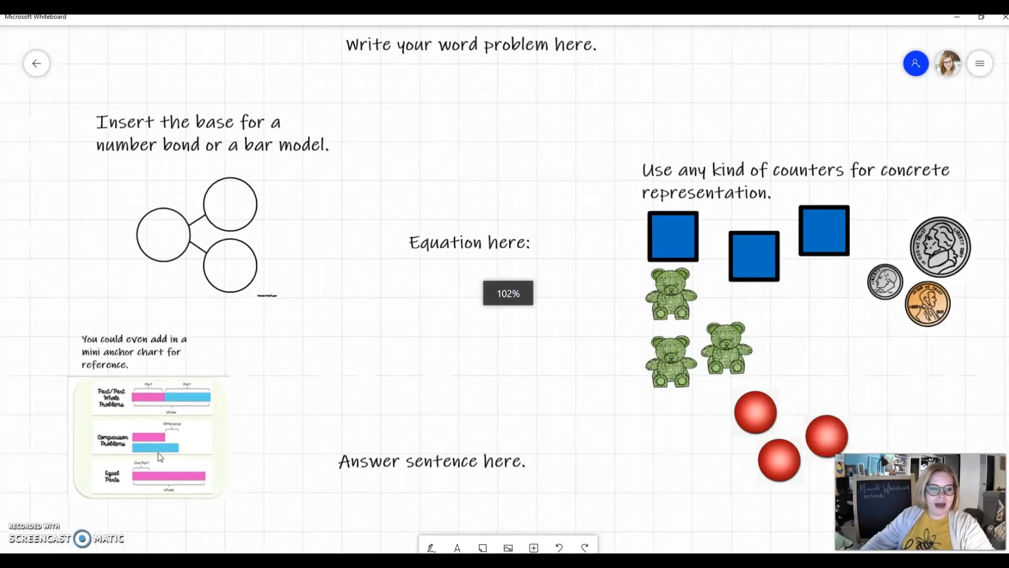
pyautogui.scroll(10, 161, 456)
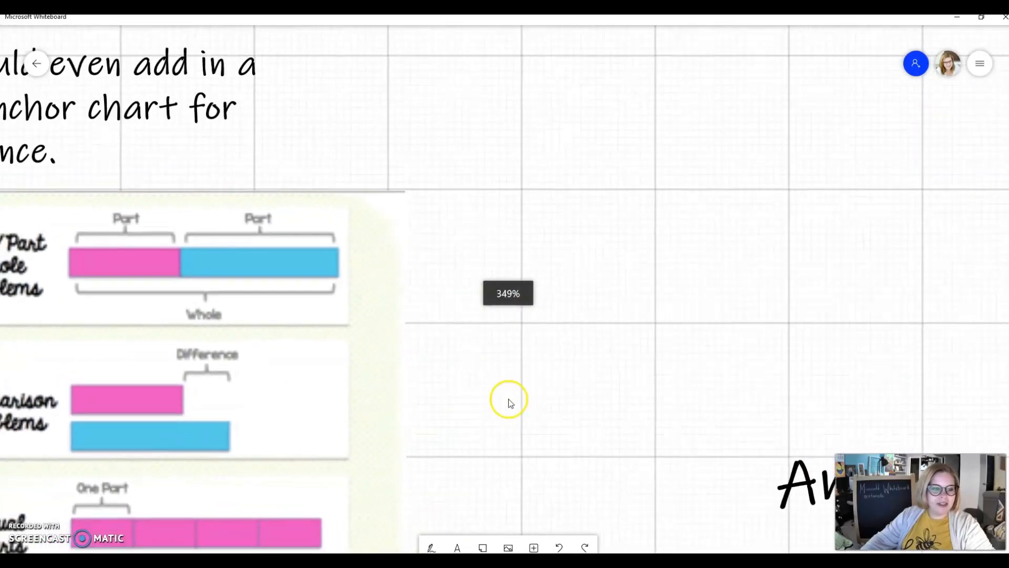
pyautogui.moveTo(478, 394); pyautogui.dragTo(709, 300)
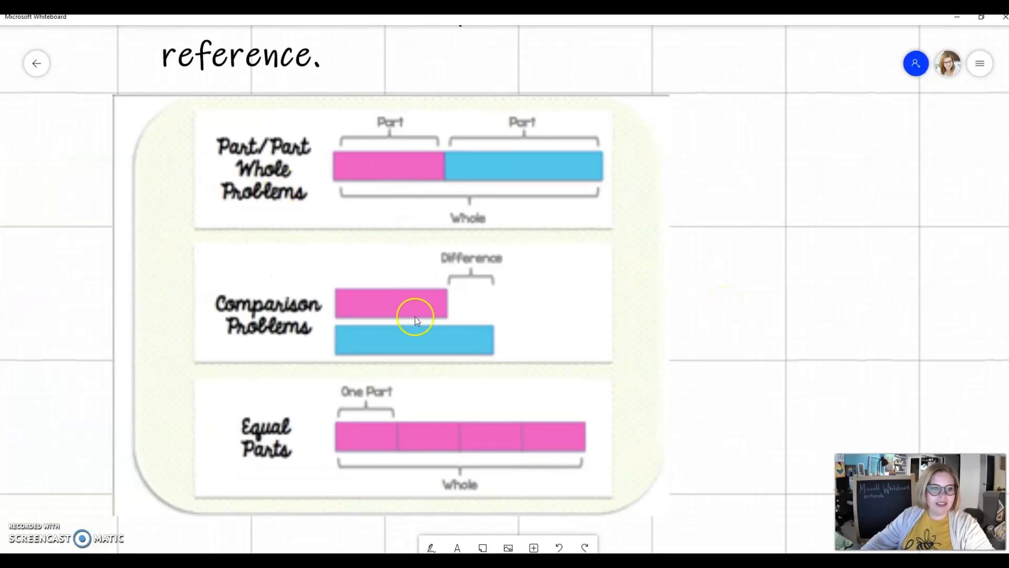
pyautogui.scroll(-2, 434, 452)
pyautogui.scroll(-6, 433, 460)
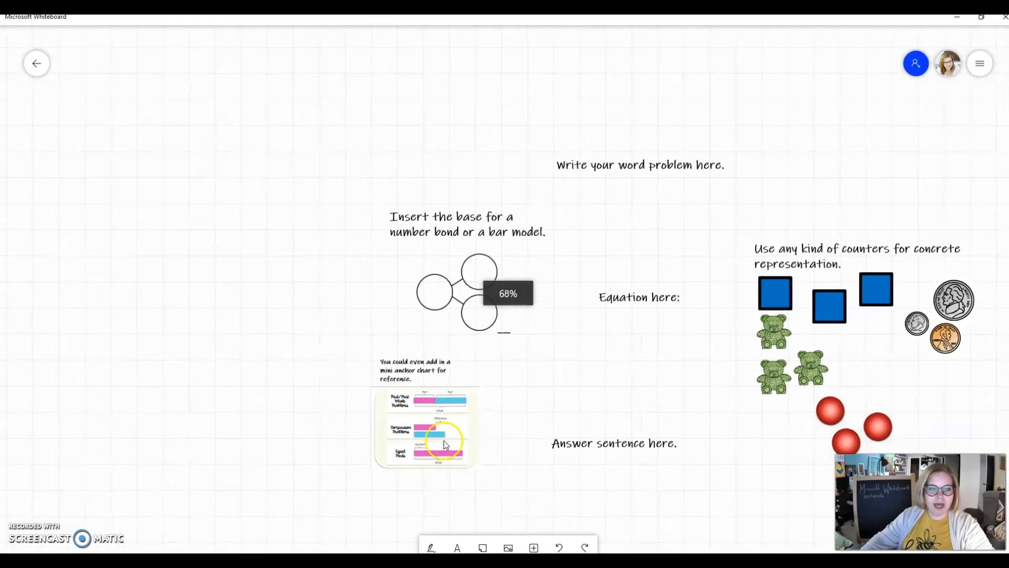
pyautogui.scroll(2, 473, 421)
pyautogui.moveTo(553, 344); pyautogui.dragTo(443, 349)
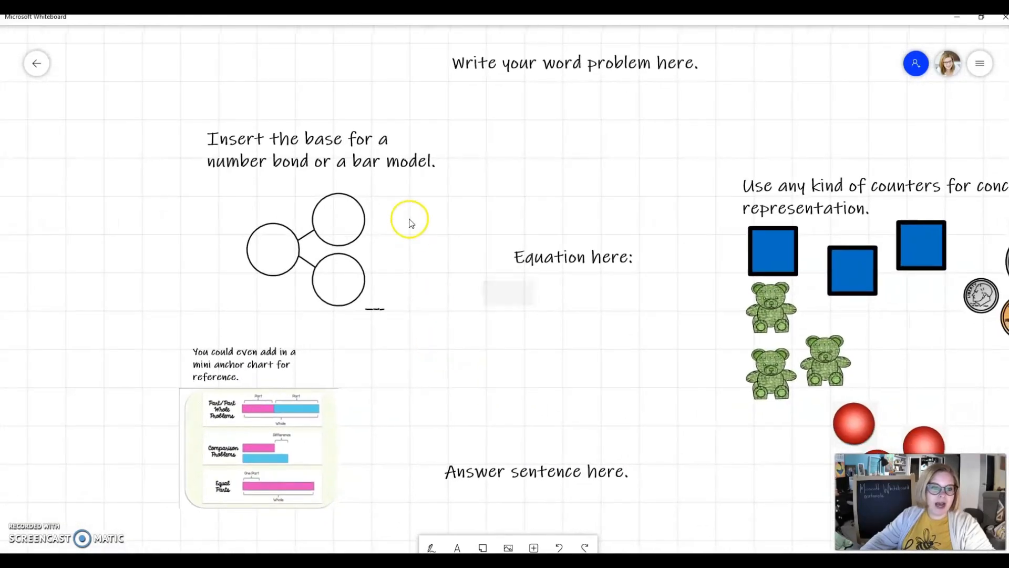
pyautogui.moveTo(541, 341); pyautogui.dragTo(485, 331)
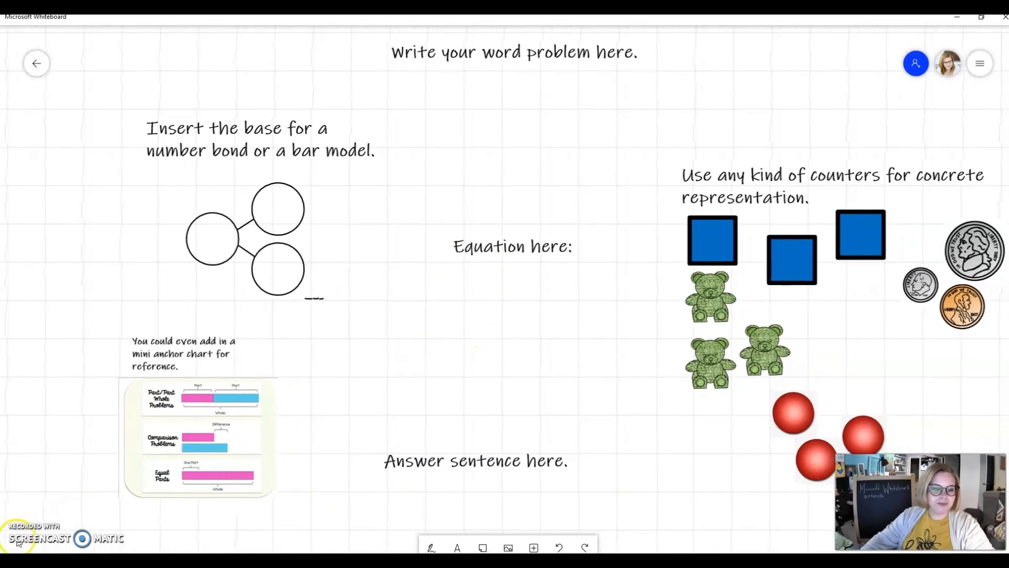